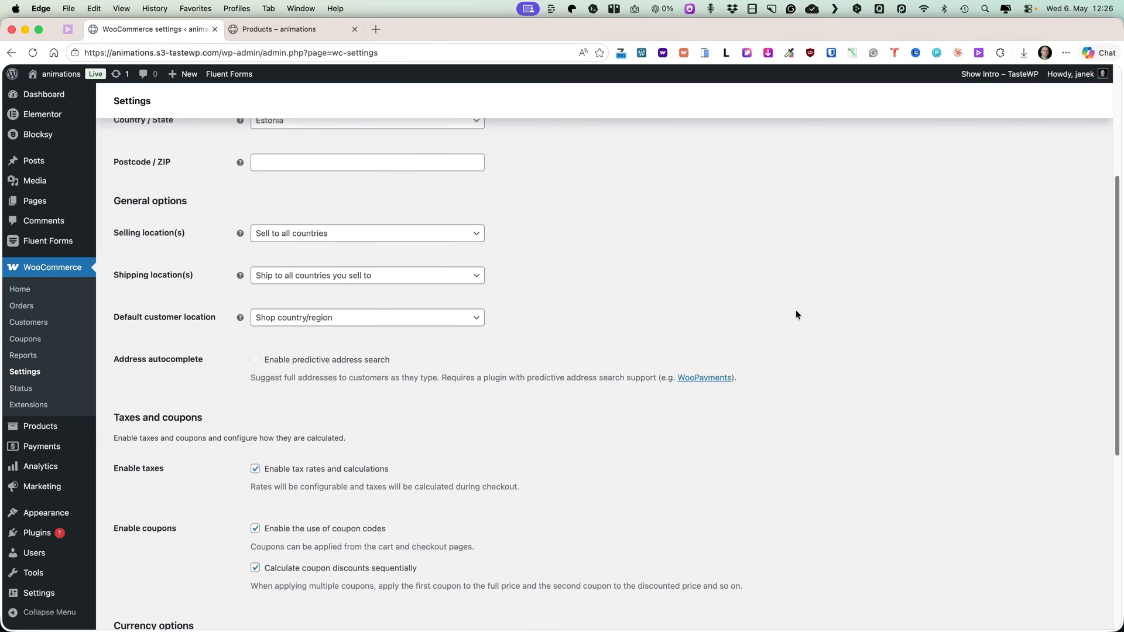
Set the default customer location to Geolocate.
left_click(349, 319)
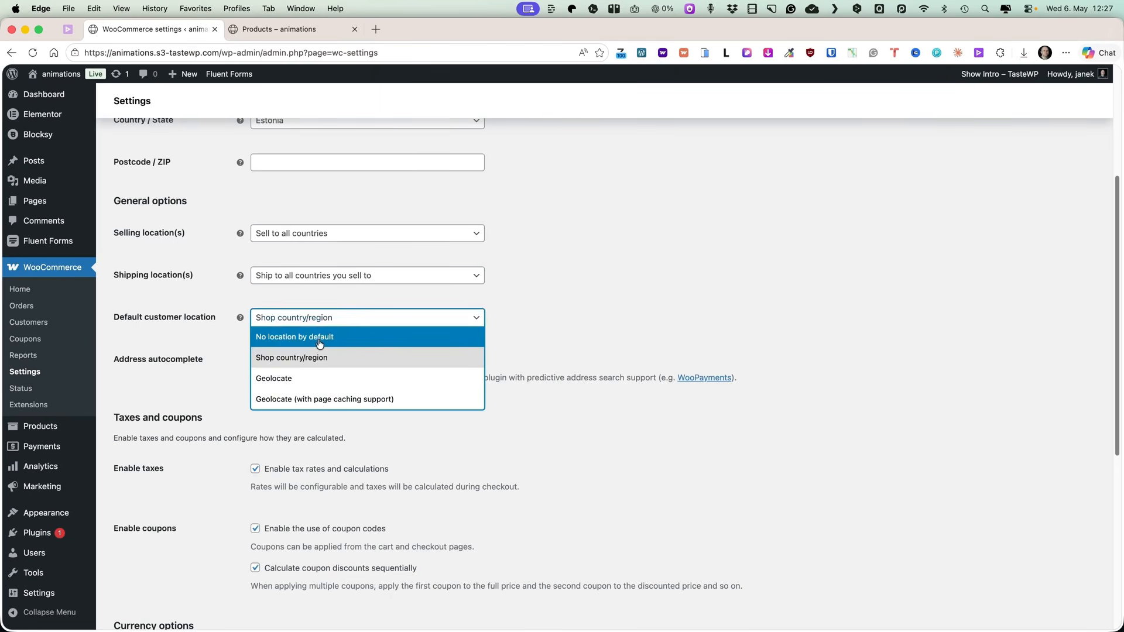
left_click(282, 375)
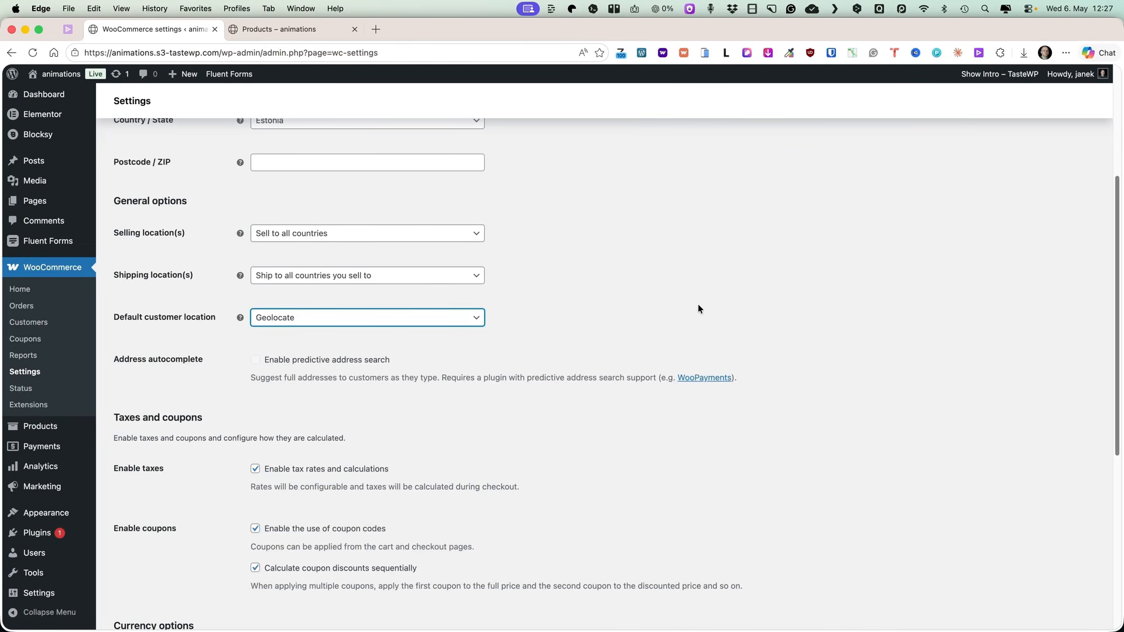
left_click(622, 265)
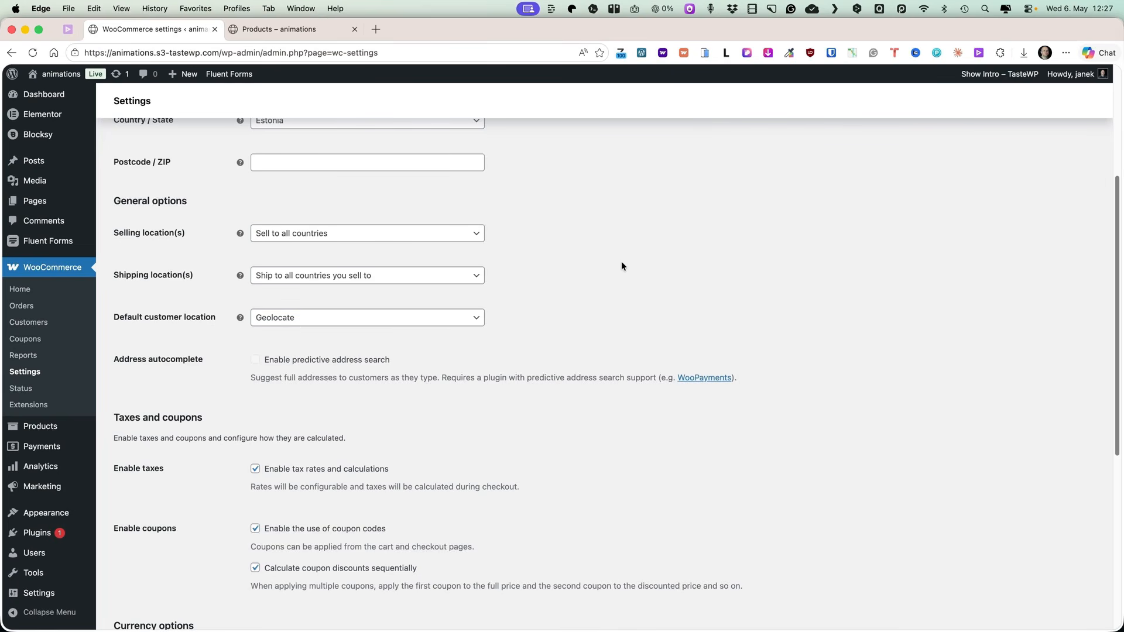
Open the Products settings and inspect the storefront's product listing and placeholder image.
scroll(621, 266, "up", 4)
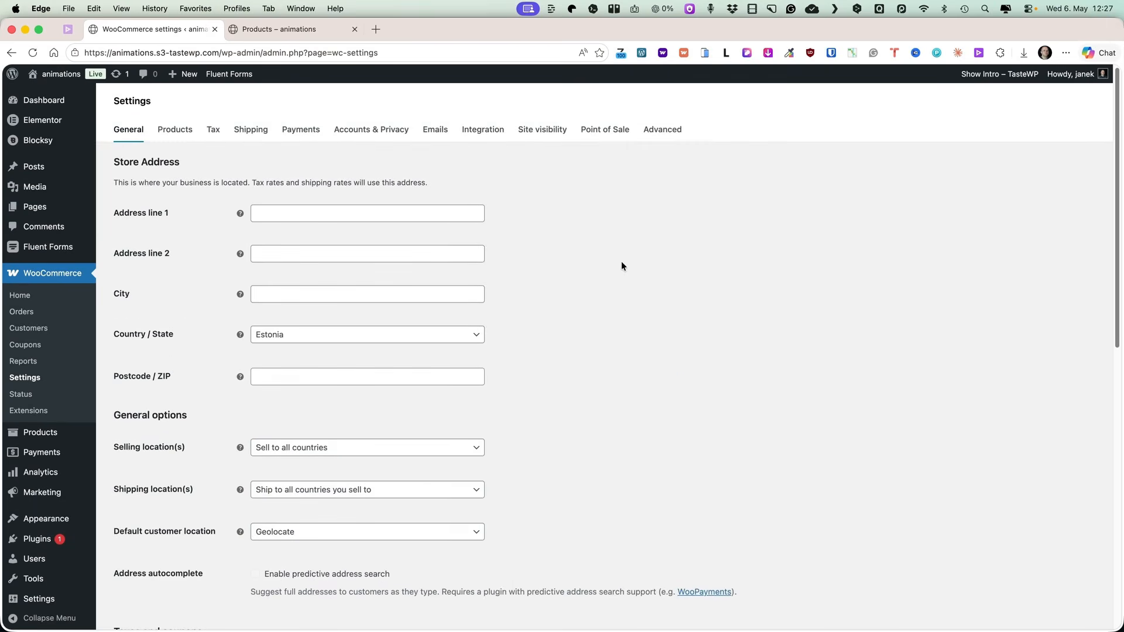
left_click(177, 132)
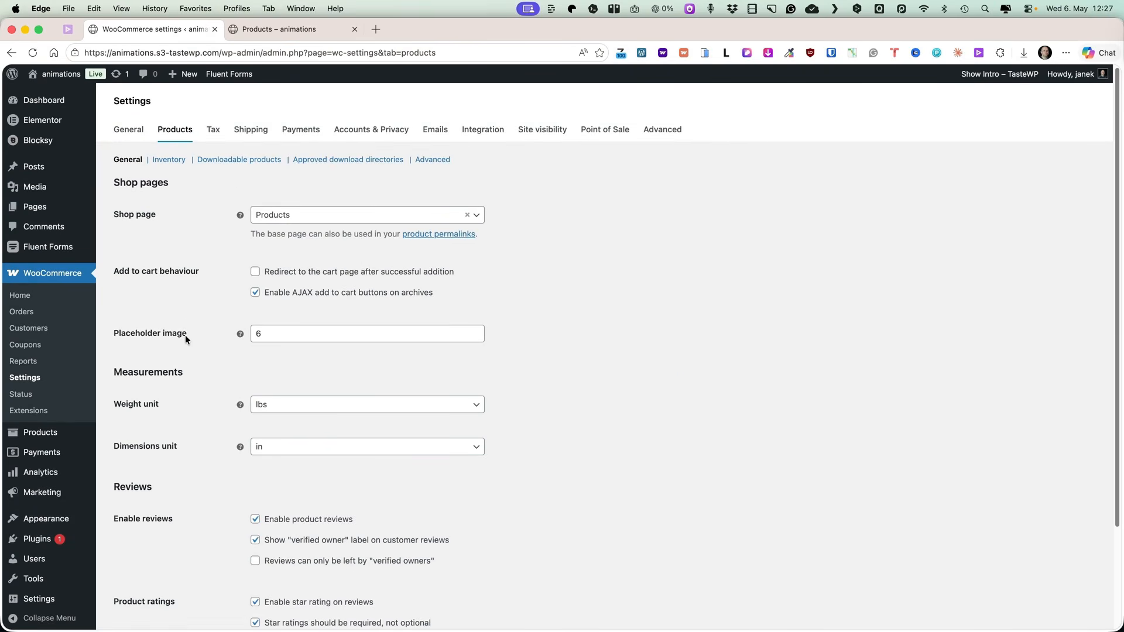
left_click(283, 30)
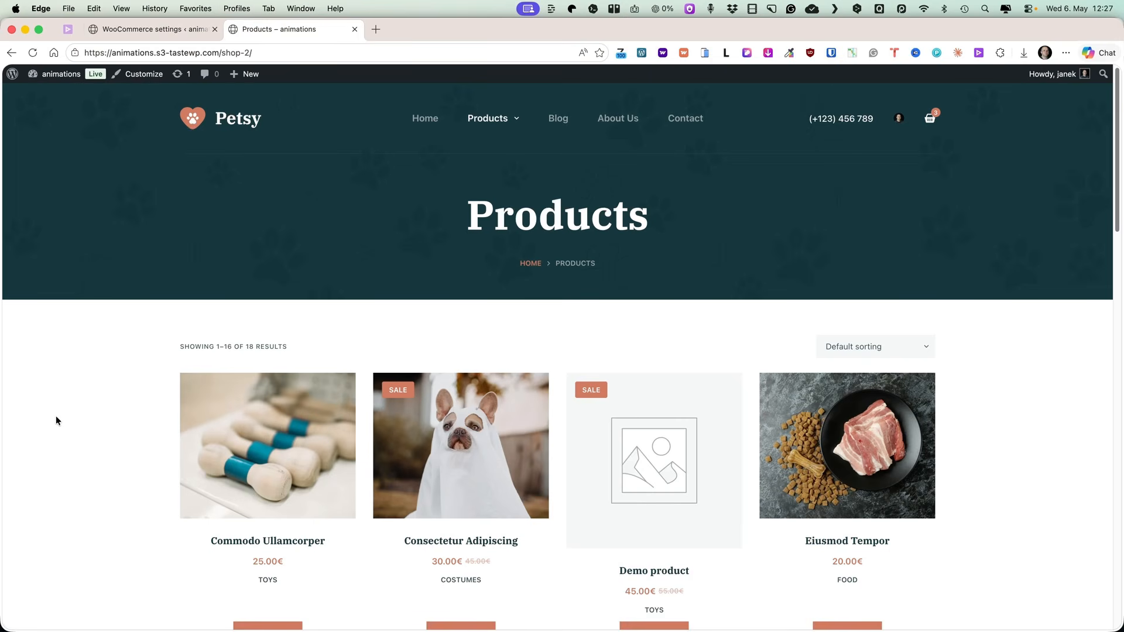
scroll(65, 401, "down", 3)
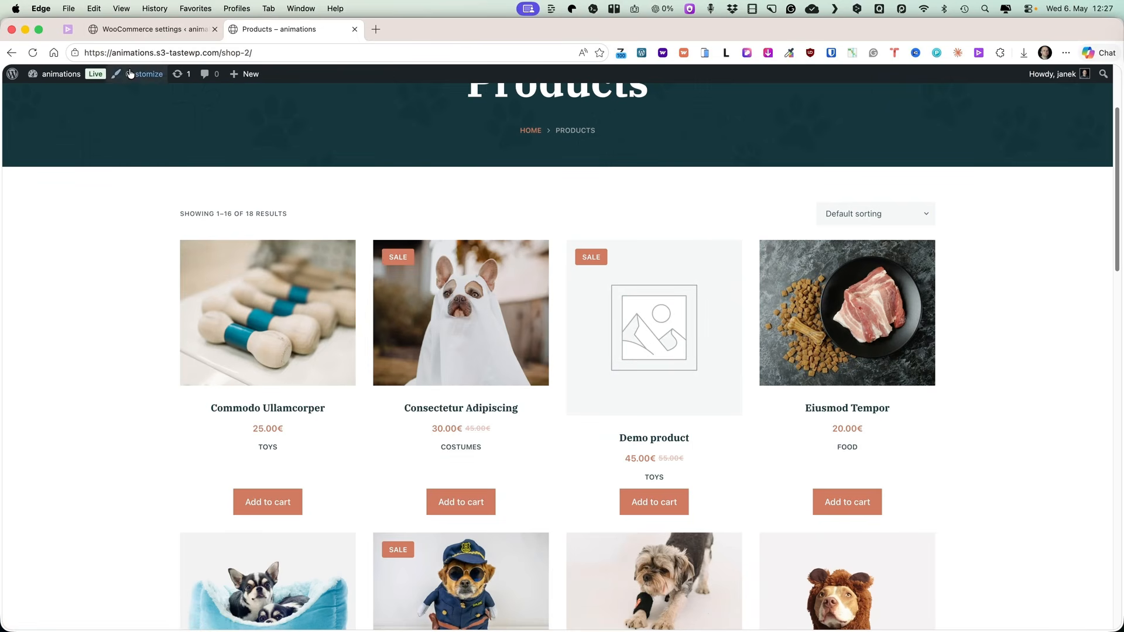
left_click(137, 29)
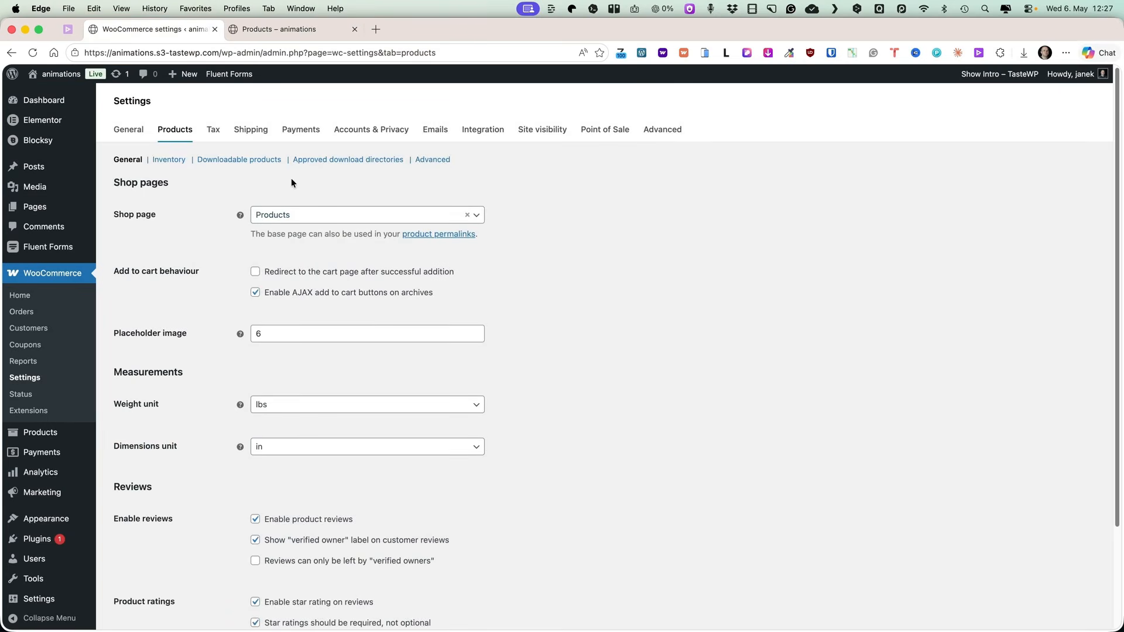
Open the Media Library in a new tab and copy the URL of coming.jpg.
mouse_move(35, 186)
left_click(119, 189, "super")
left_click(264, 29)
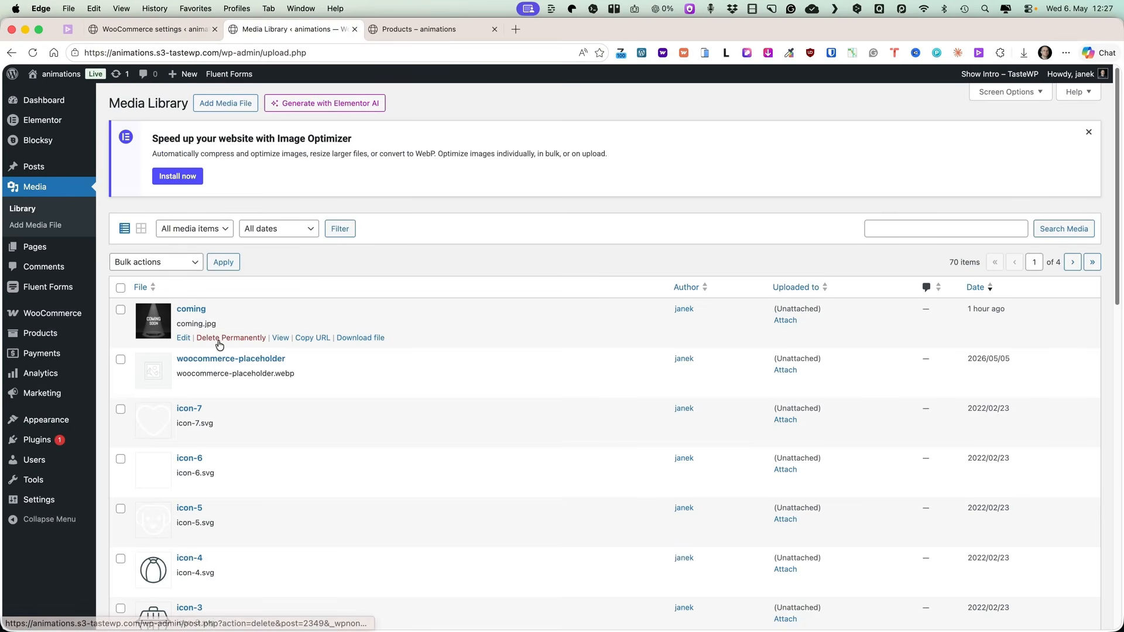
left_click(309, 338)
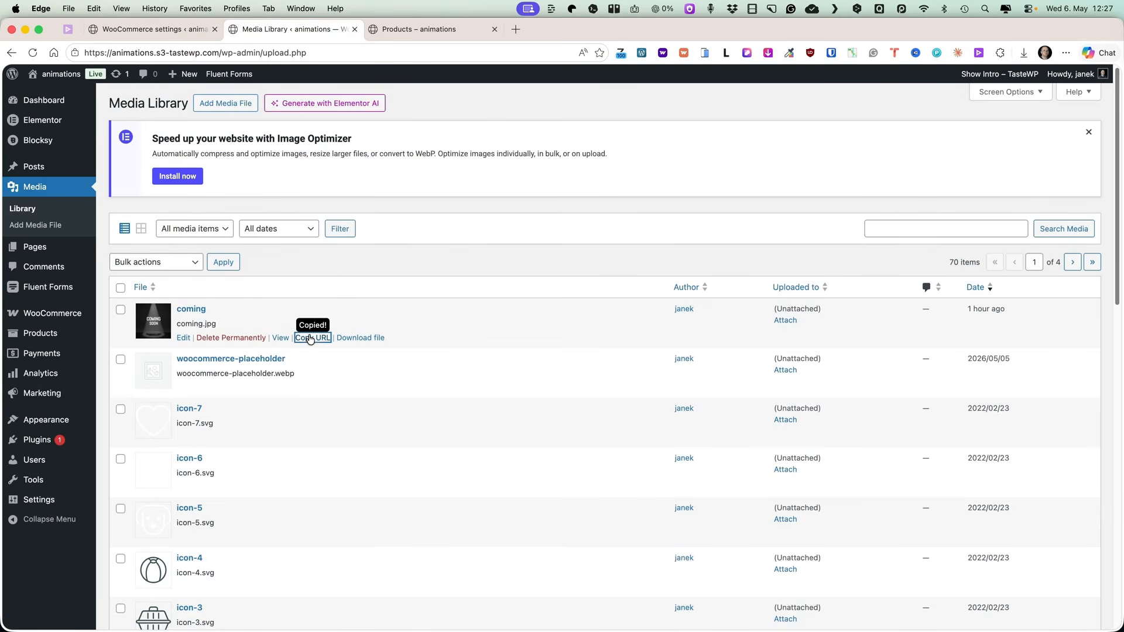
Paste the copied coming.jpg URL as the placeholder image and save the product settings.
left_click(152, 27)
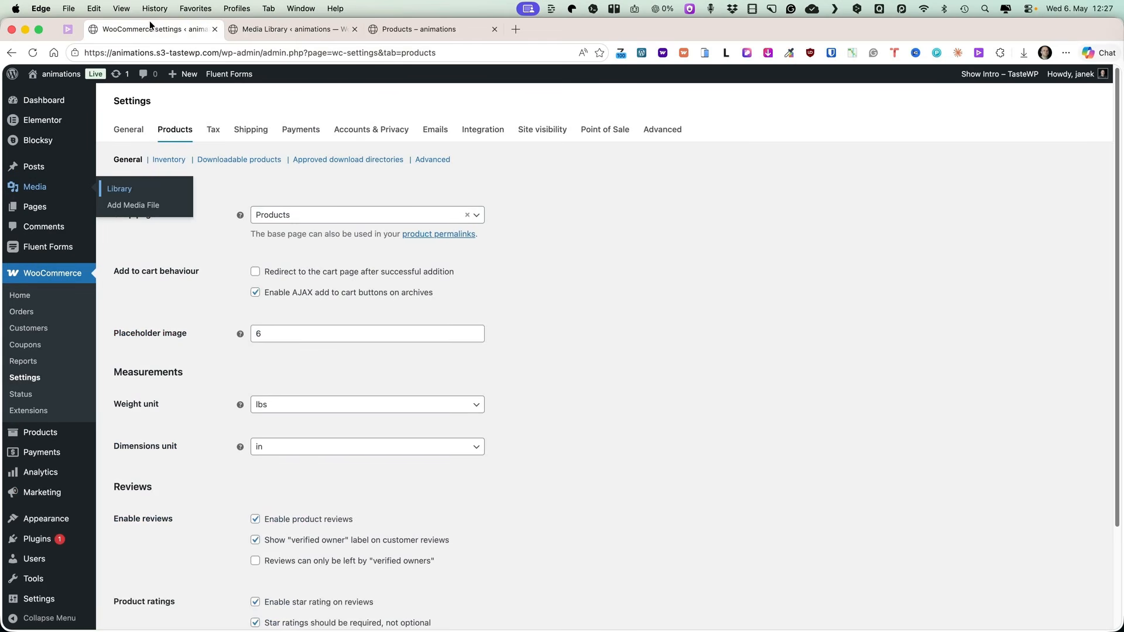
left_click(268, 338)
key("super+a")
key("super+v")
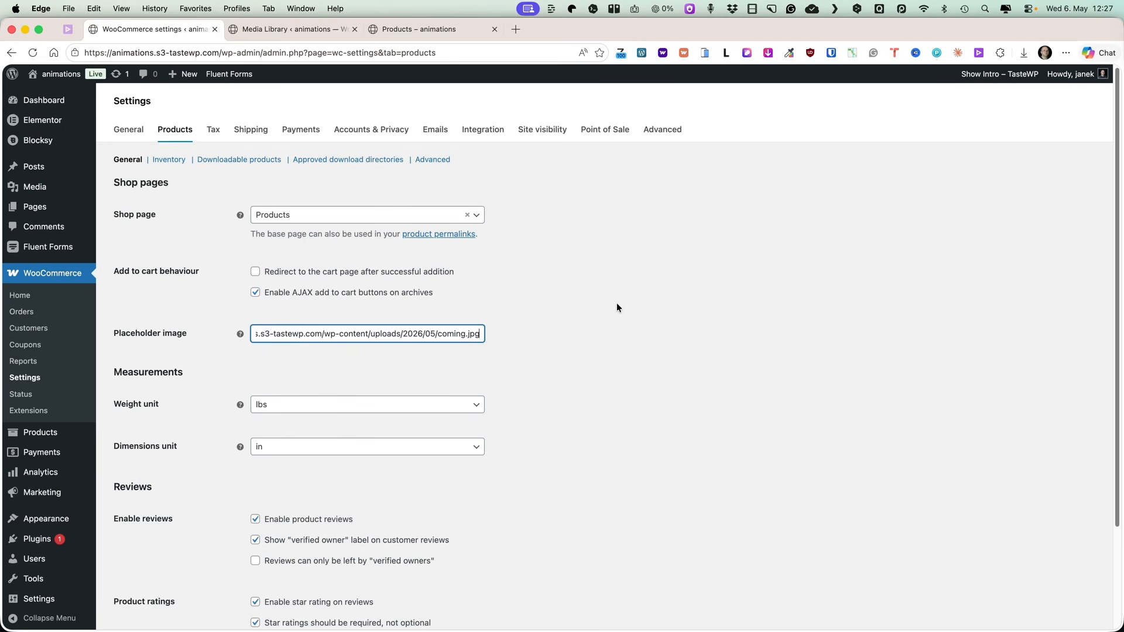
left_click(625, 306)
scroll(624, 306, "down", 3)
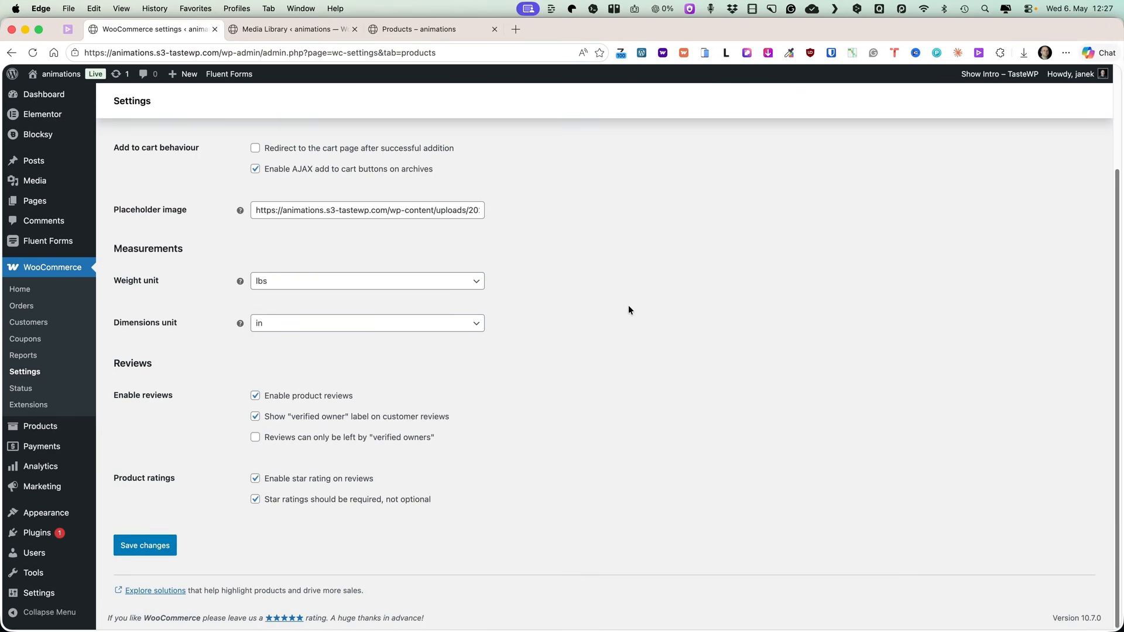
left_click(155, 545)
Reload the shop page to check the Demo product's placeholder image.
left_click(410, 30)
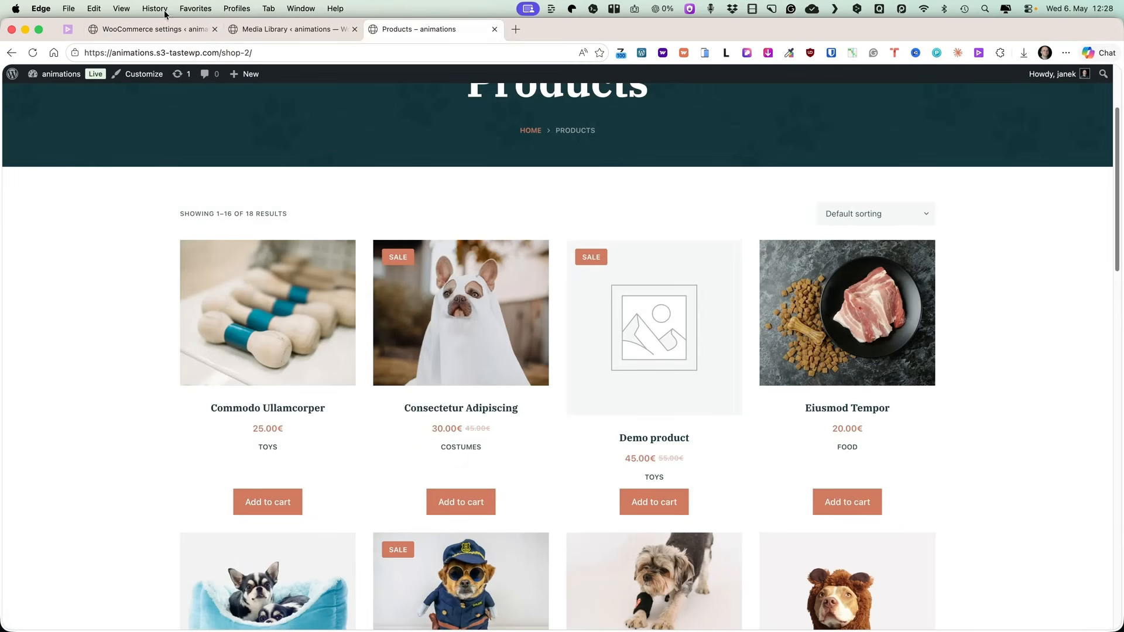
left_click(34, 54)
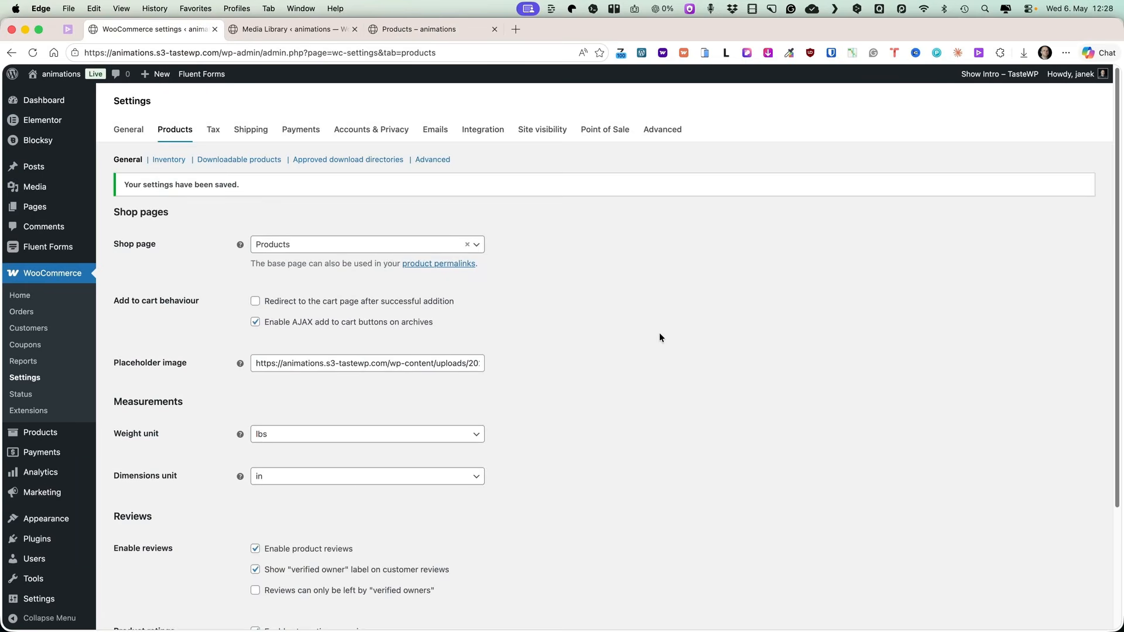
scroll(658, 334, "down", 2)
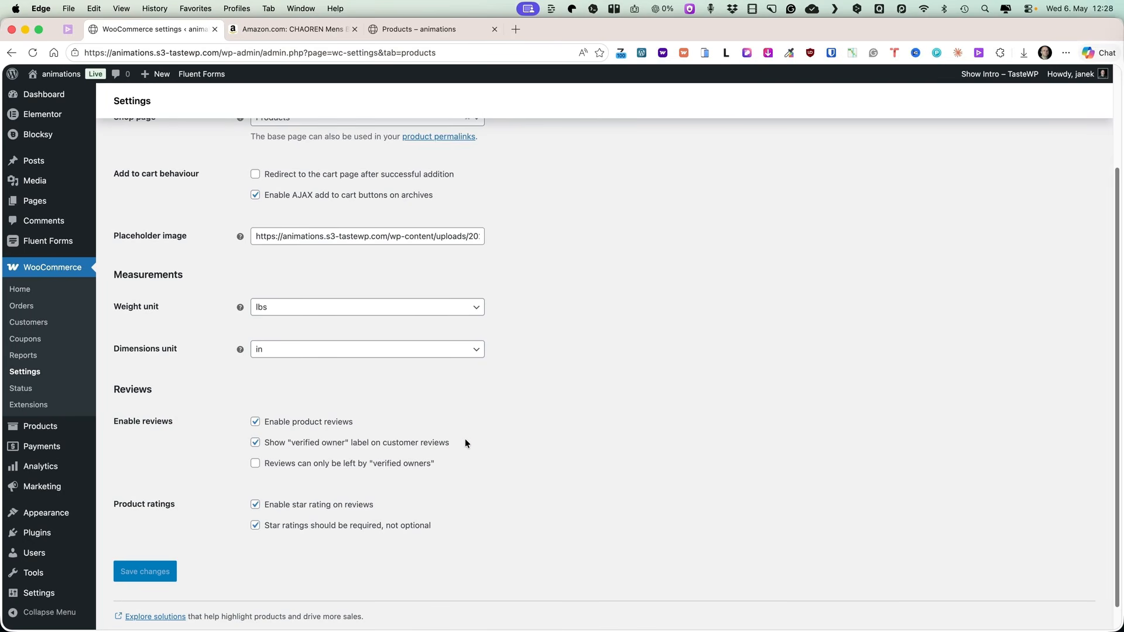
Allow reviews only from verified owners and save the product settings.
left_click(293, 31)
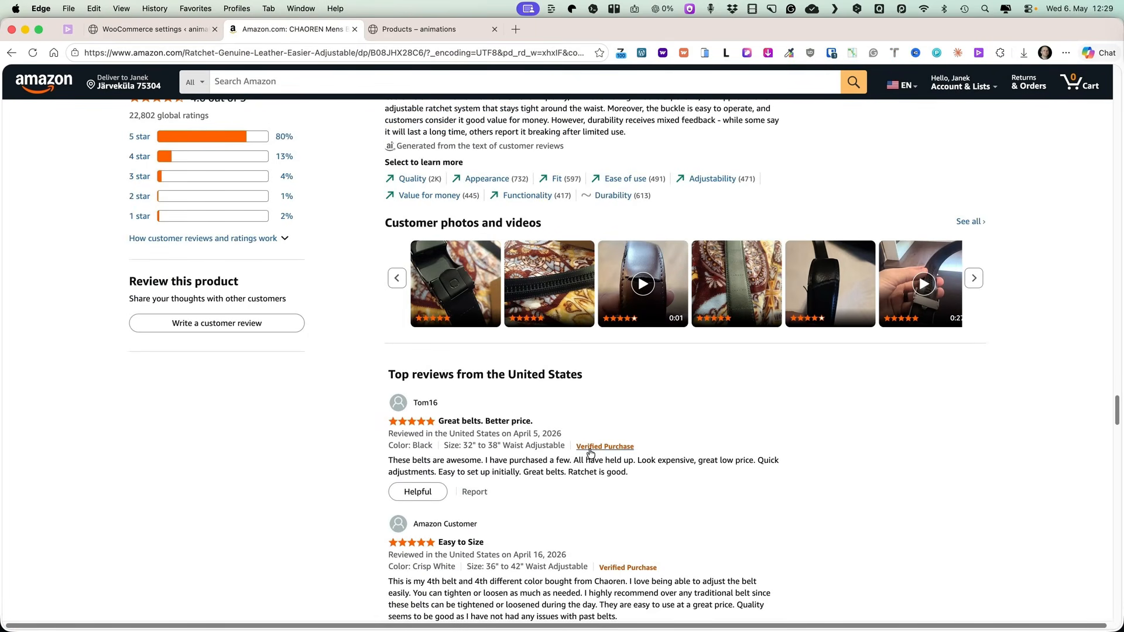
left_click(149, 29)
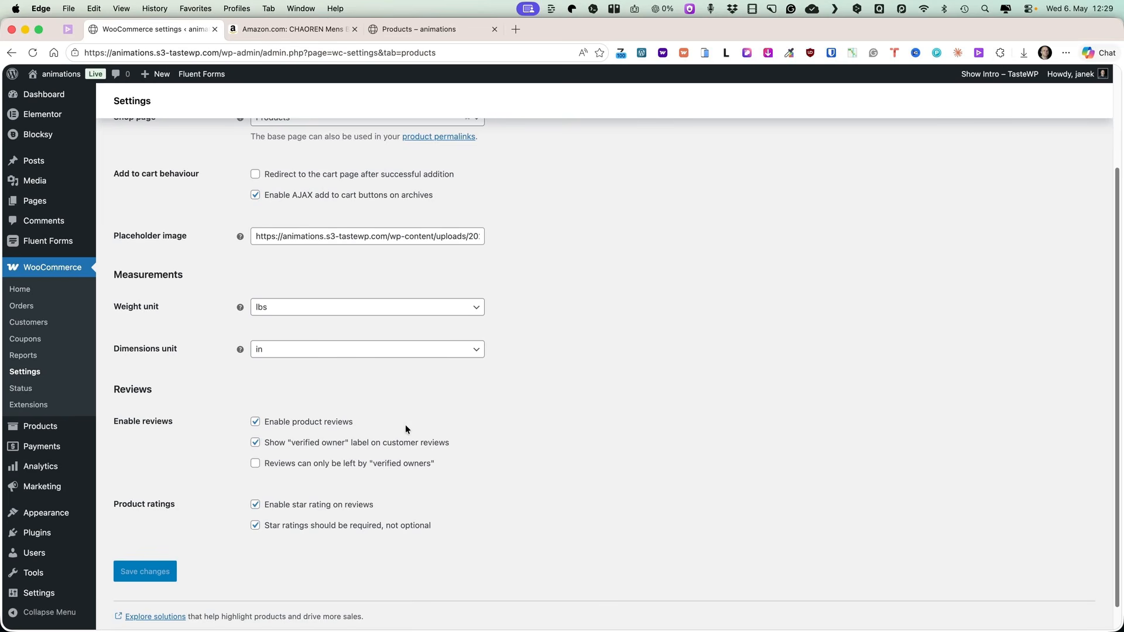
left_click(278, 464)
left_click(145, 571)
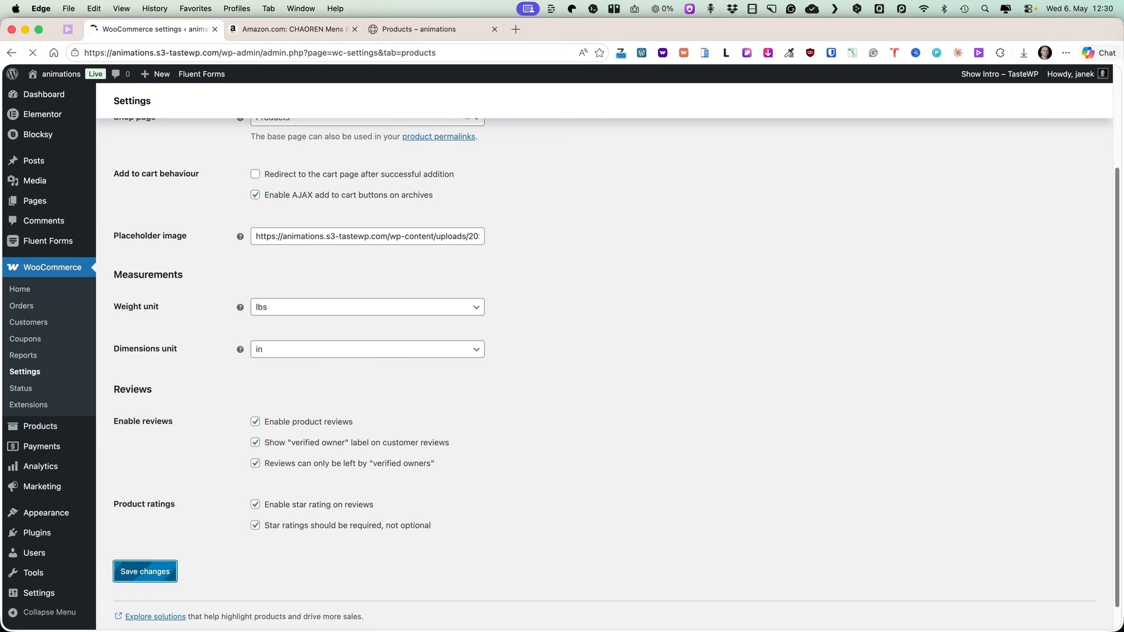
Open the Inventory settings and set the hold stock time to 30 minutes.
left_click(168, 161)
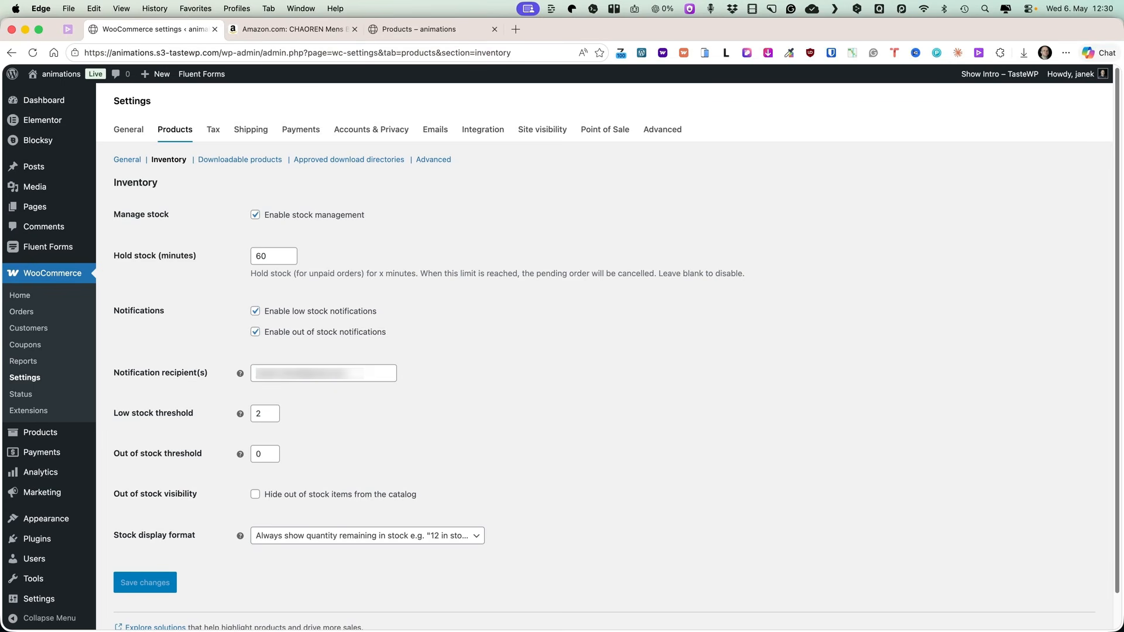
left_click(261, 256)
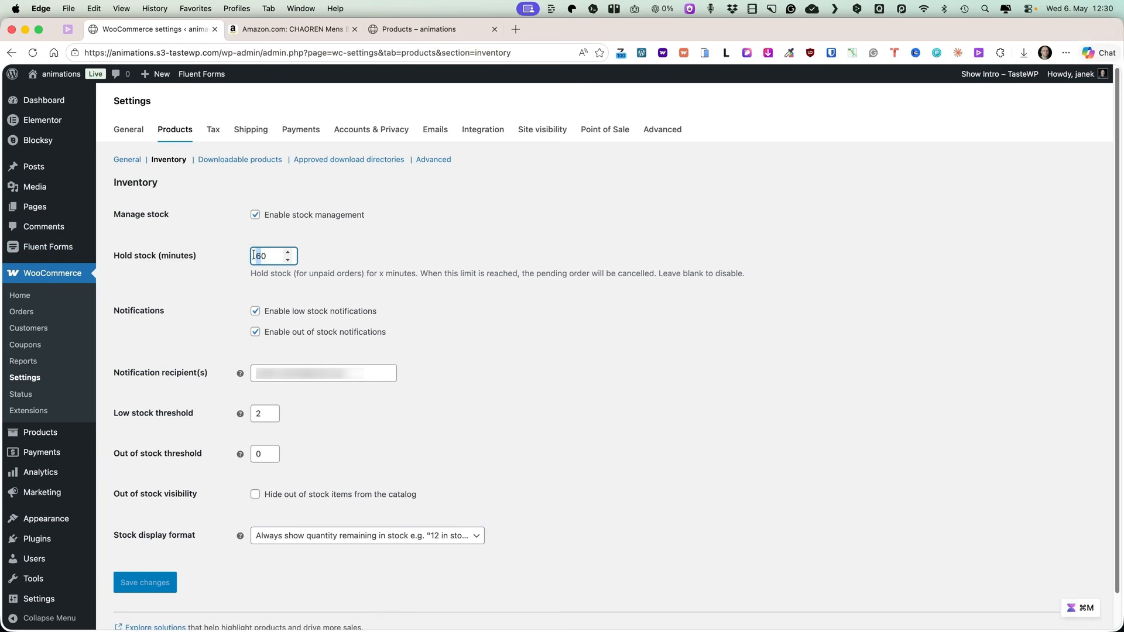
type("3")
left_click(536, 307)
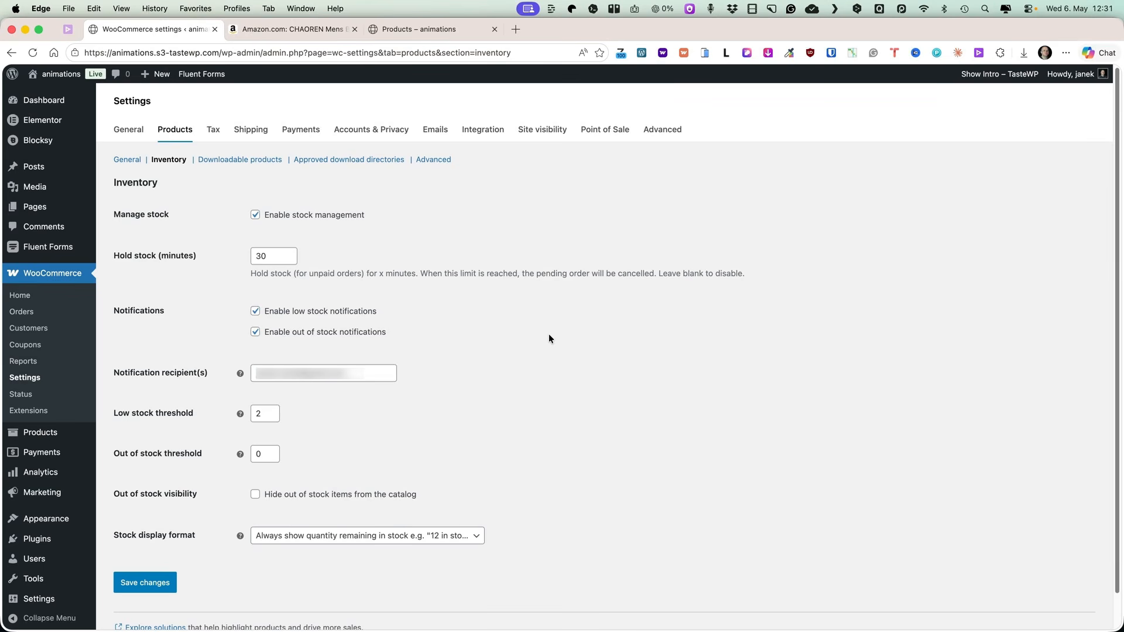
Enter the notification recipient e-mail address.
left_click(355, 373)
key("super+a")
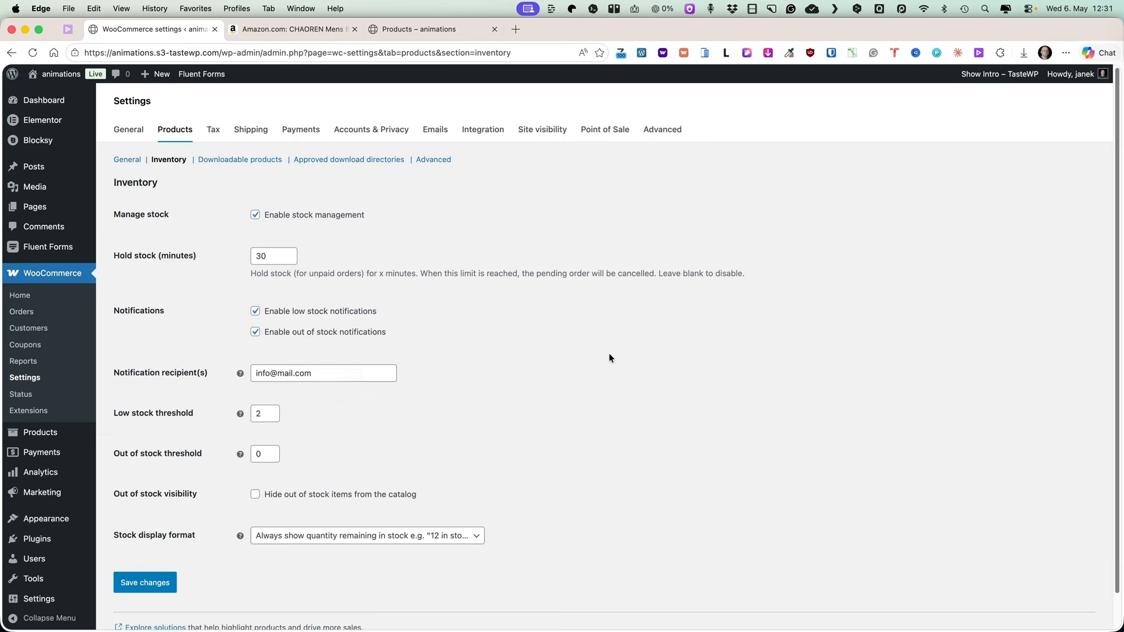
scroll(609, 358, "down", 1)
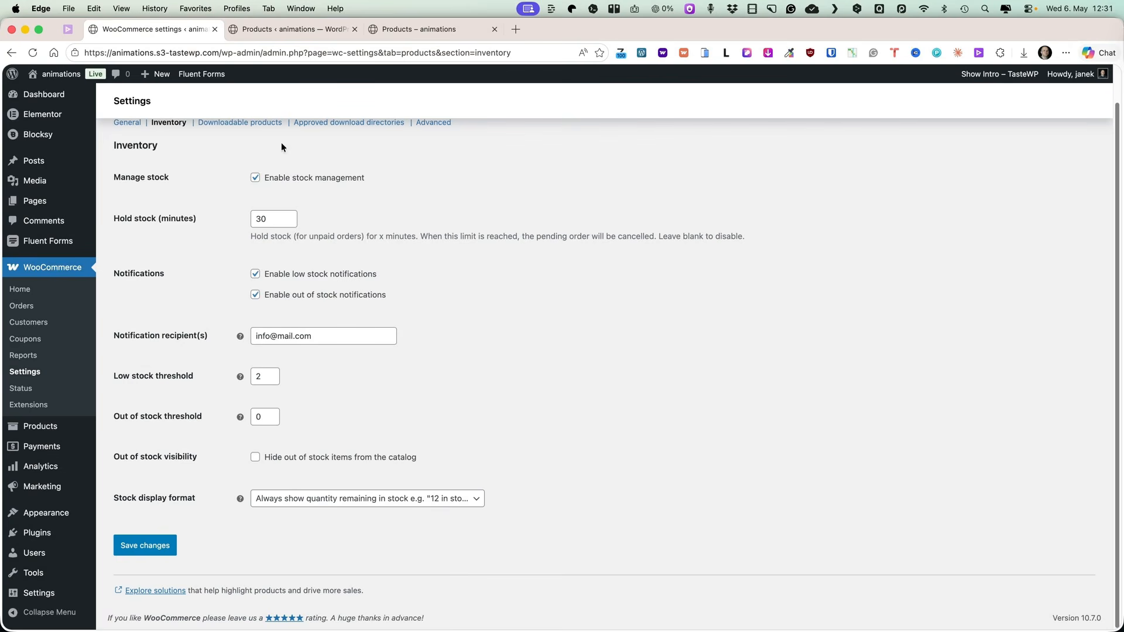
View the products list and the shop page to check the out-of-stock Demo product.
left_click(302, 29)
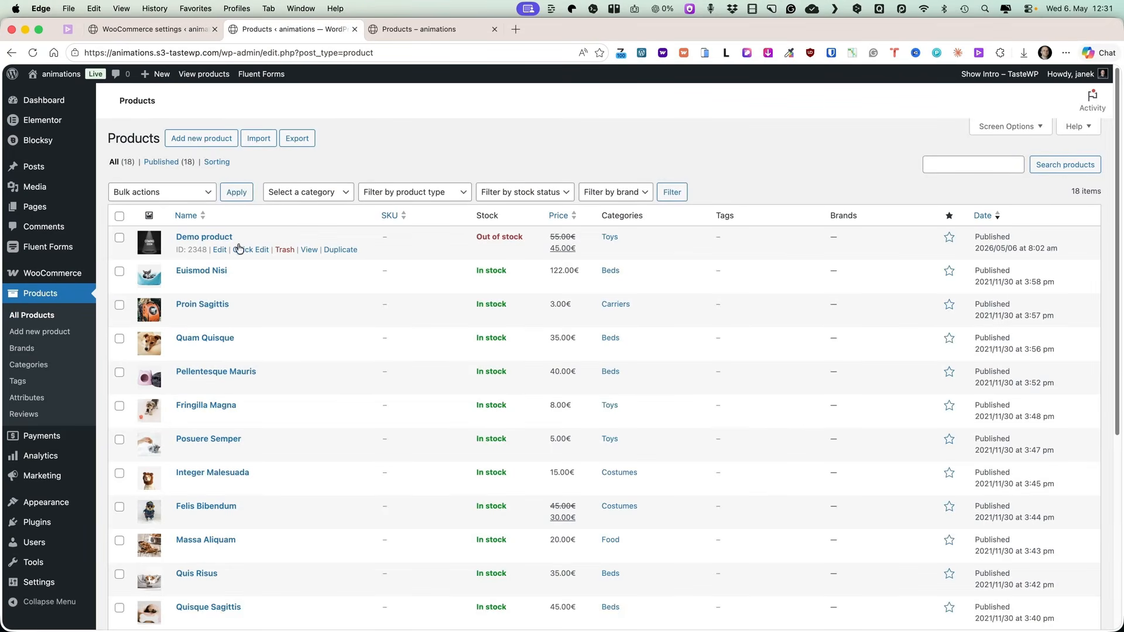
left_click(437, 27)
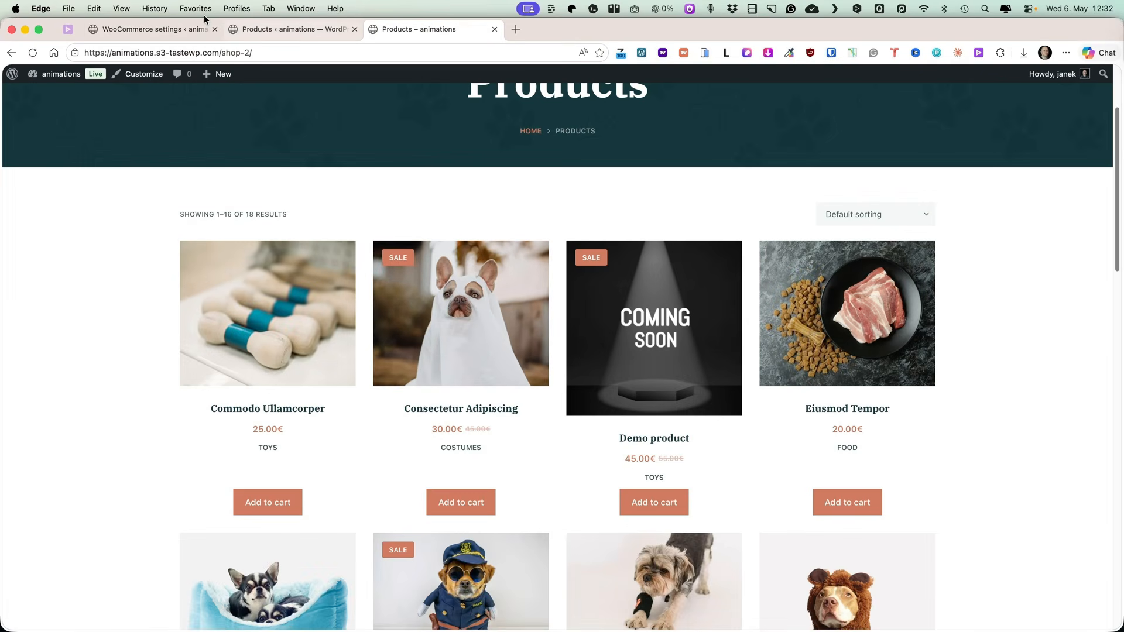
Hide out-of-stock items from the catalog, save the inventory settings, and reload the shop page.
left_click(175, 29)
left_click(255, 457)
left_click(144, 546)
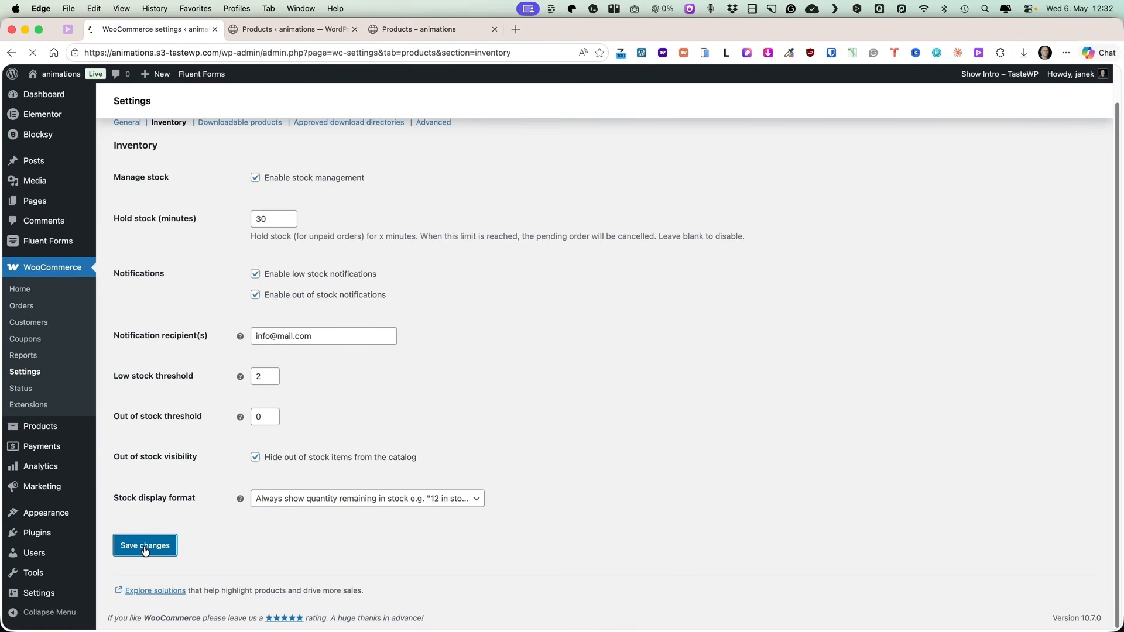
left_click(419, 29)
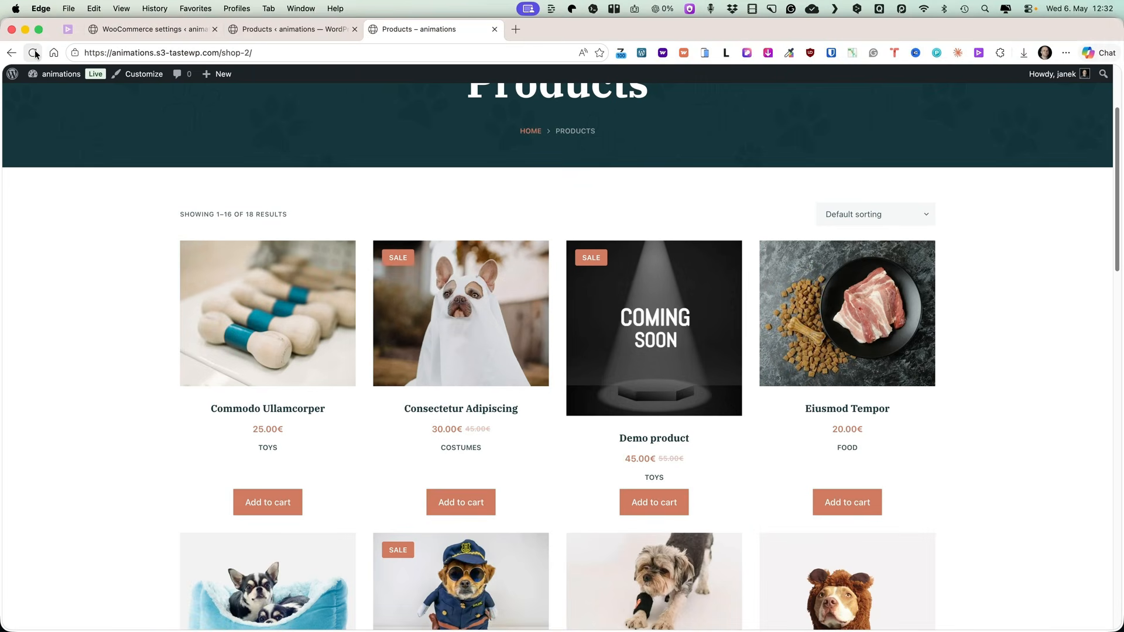
left_click(34, 51)
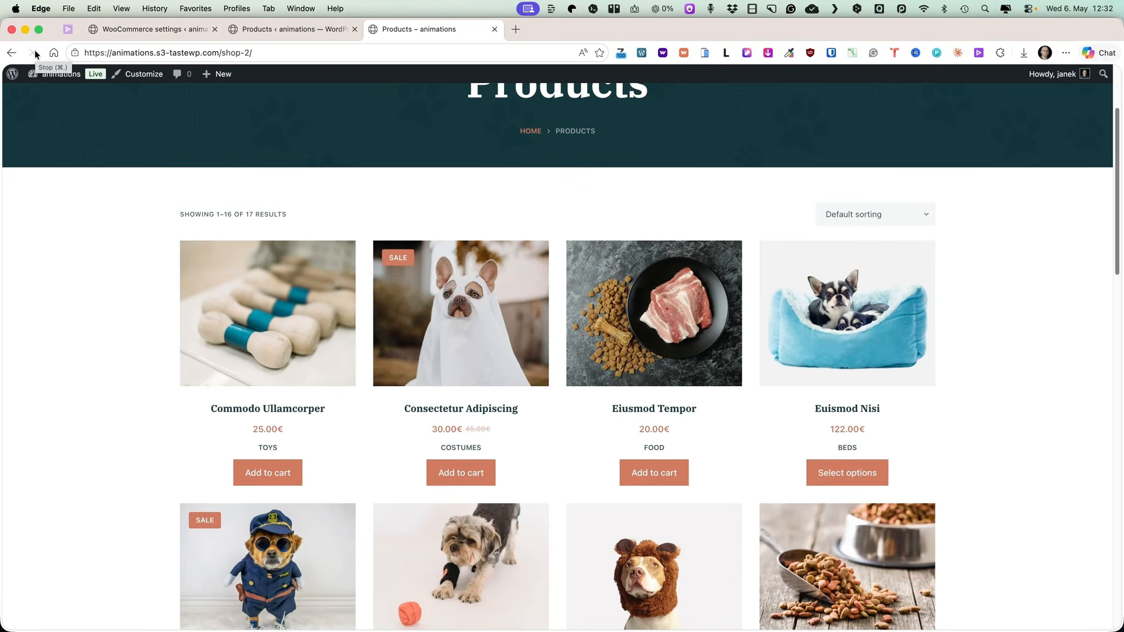
Quick edit the Demo product and set its stock status to In stock.
left_click(274, 29)
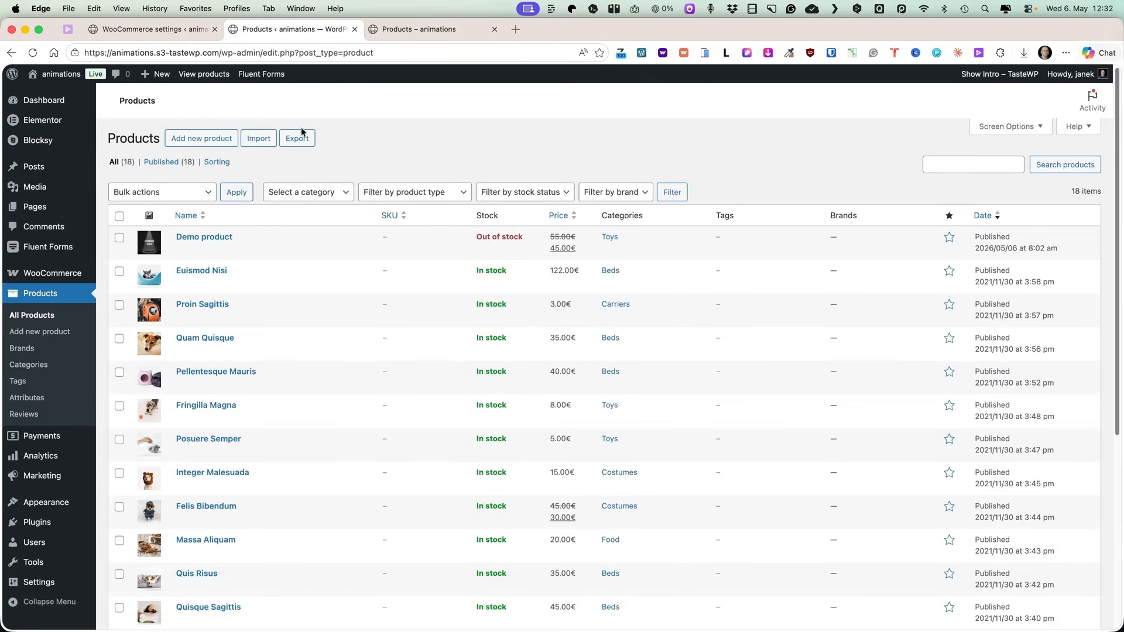
left_click(255, 249)
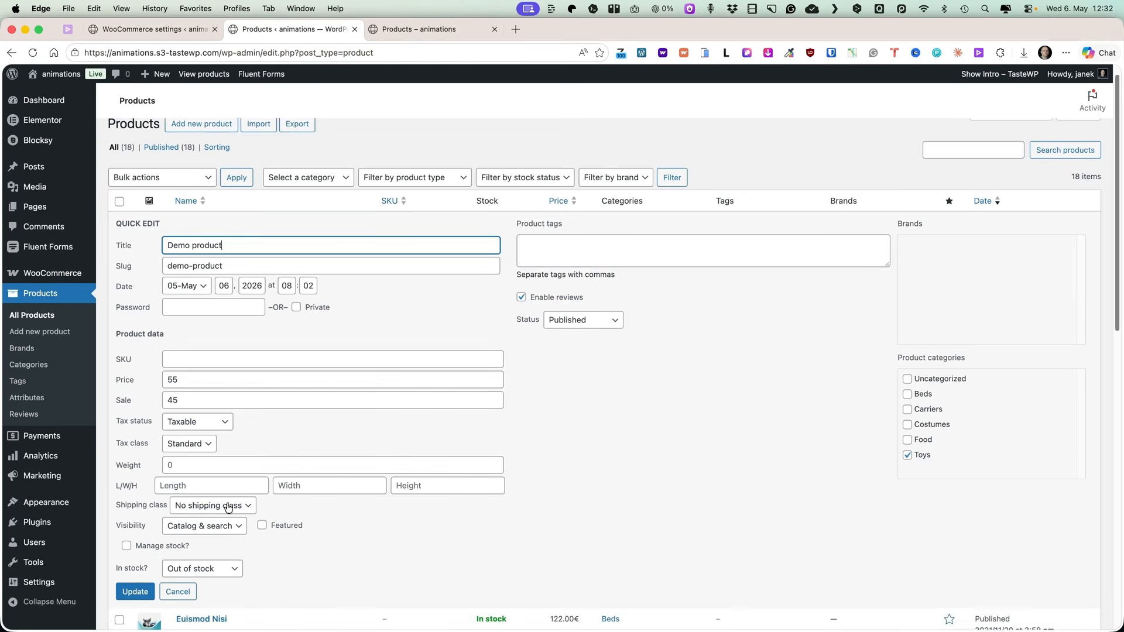
scroll(228, 507, "down", 3)
left_click(225, 488)
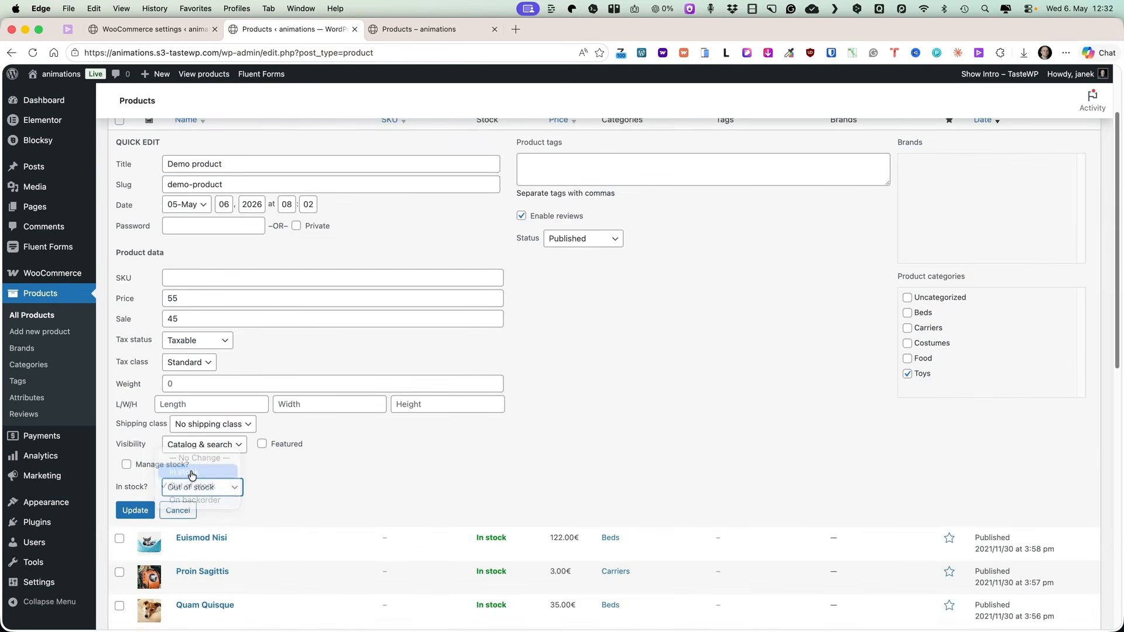
left_click(192, 476)
left_click(133, 511)
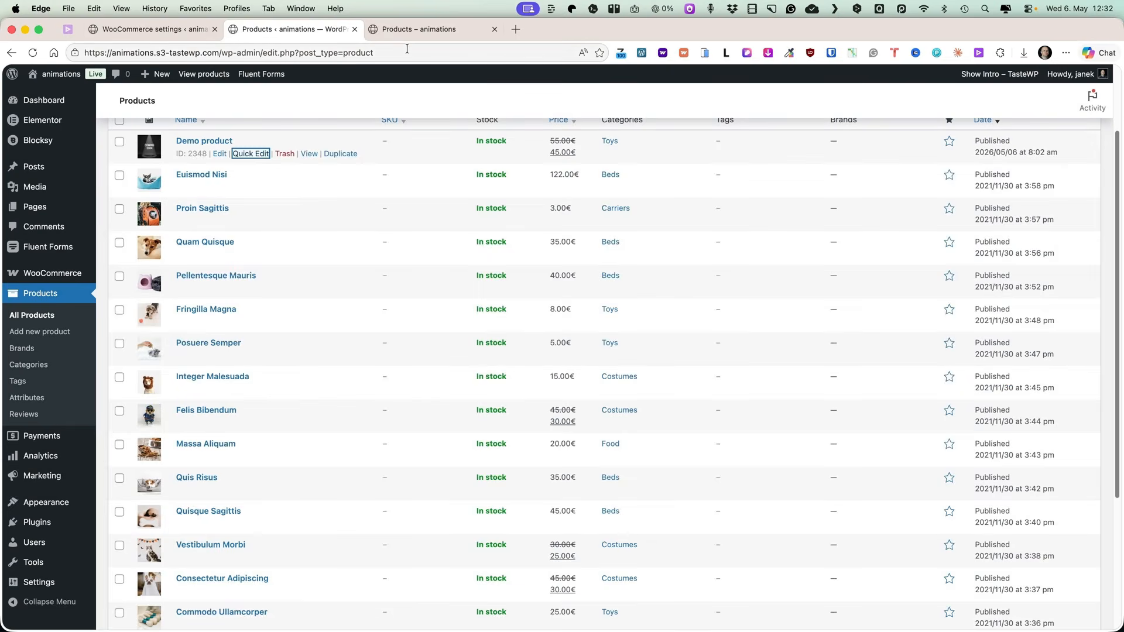
Reload the shop page to check the Demo product appears again.
left_click(417, 29)
left_click(33, 53)
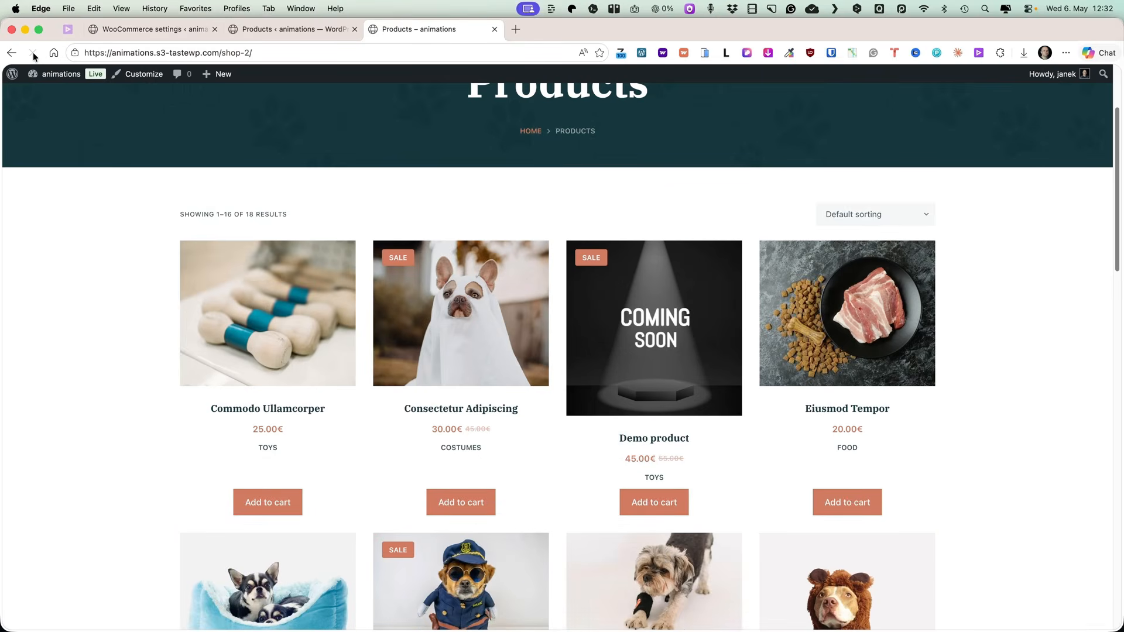
key("ctrl+Tab")
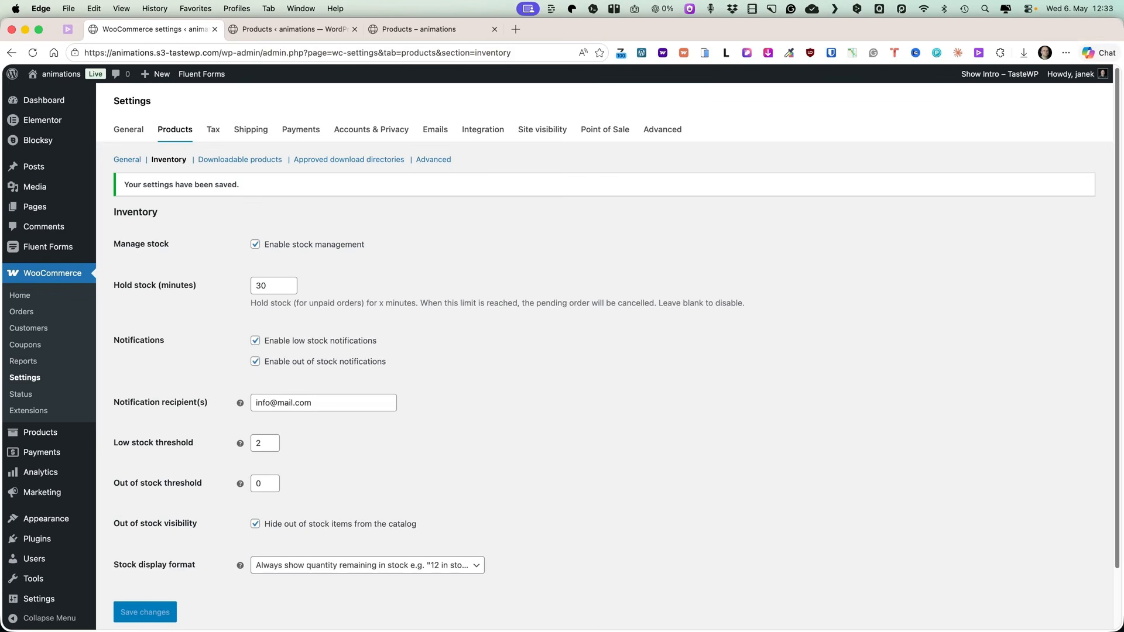
Review the account endpoints in the advanced settings and the My account page on the storefront.
left_click(666, 130)
scroll(458, 236, "down", 10)
scroll(458, 240, "down", 1)
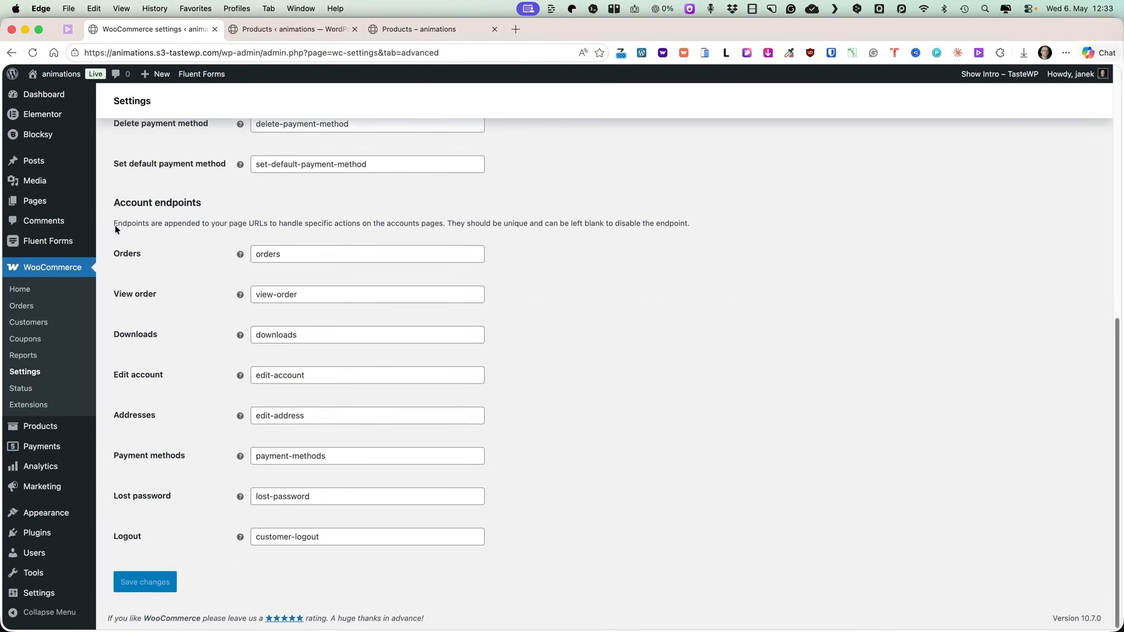
left_click(421, 27)
scroll(977, 151, "up", 3)
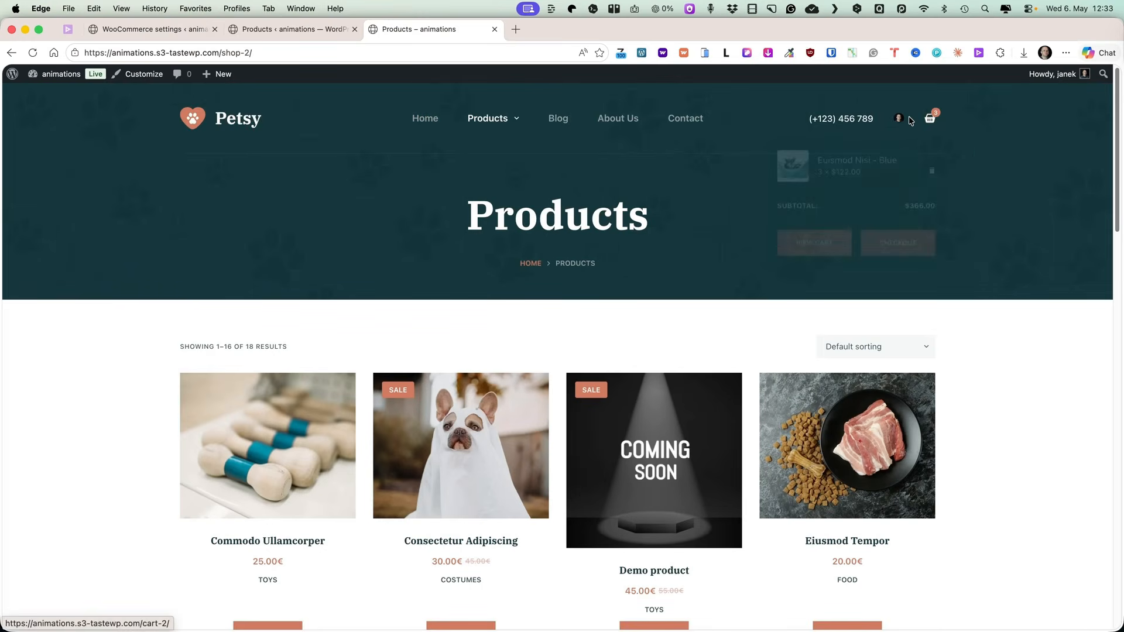
mouse_move(899, 118)
left_click(791, 196)
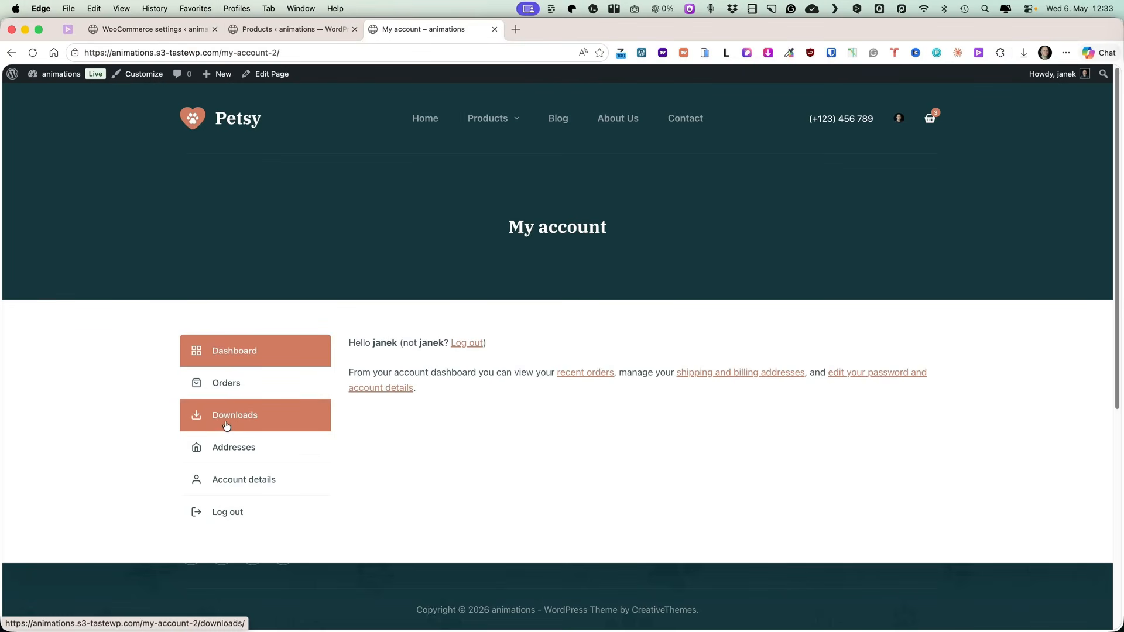
left_click(160, 30)
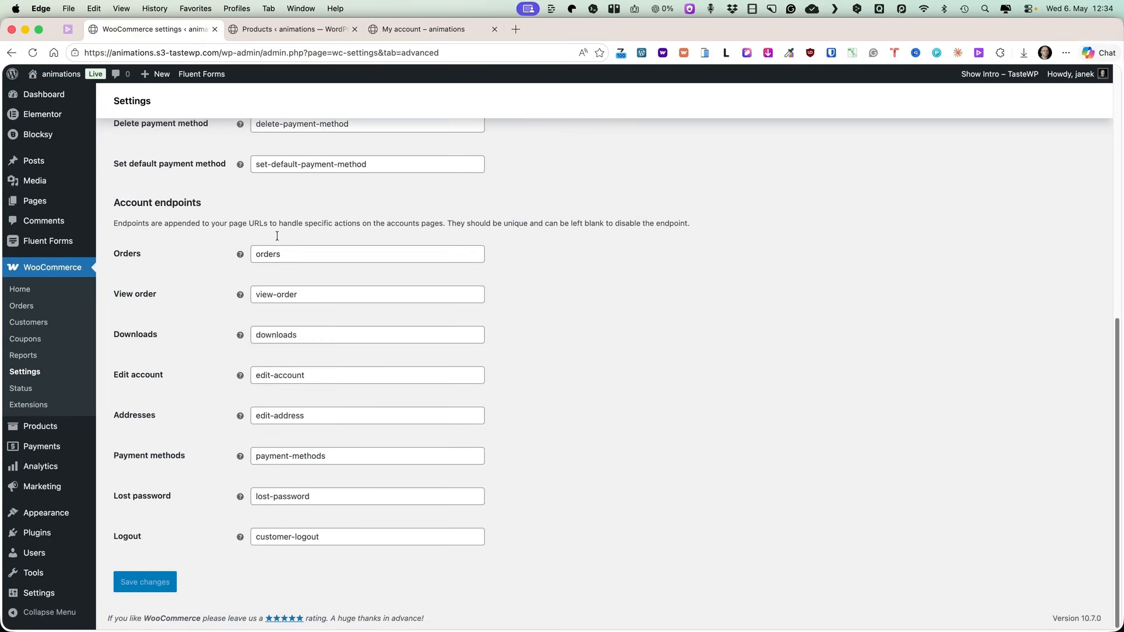
Clear the Downloads account endpoint and save the changes.
left_click_drag(312, 335, 233, 332)
key("BackSpace")
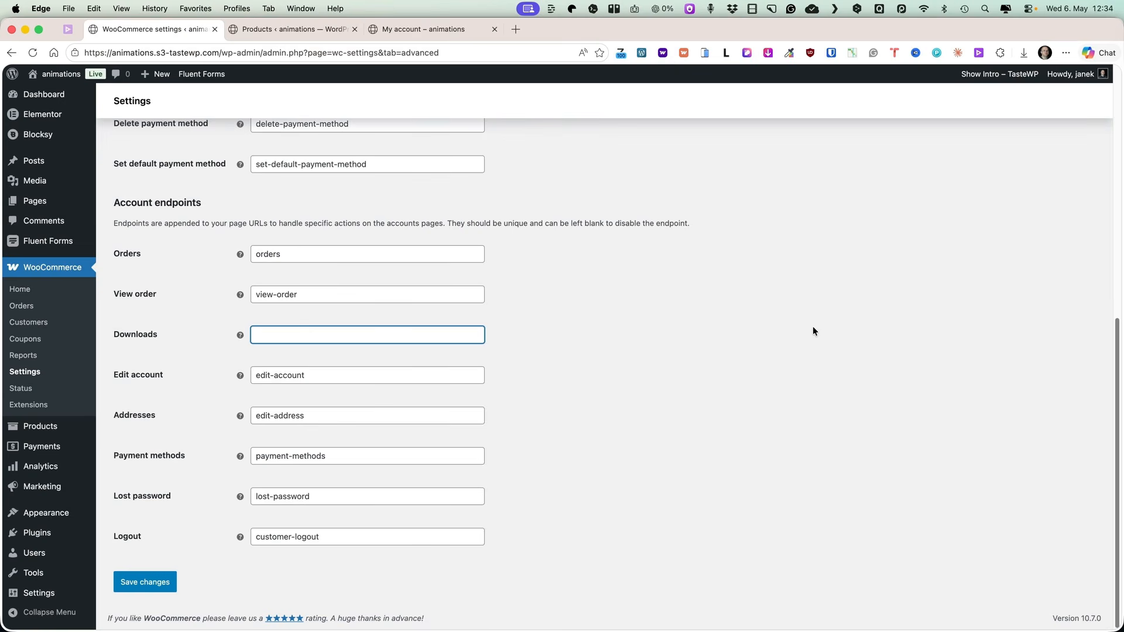
left_click(146, 585)
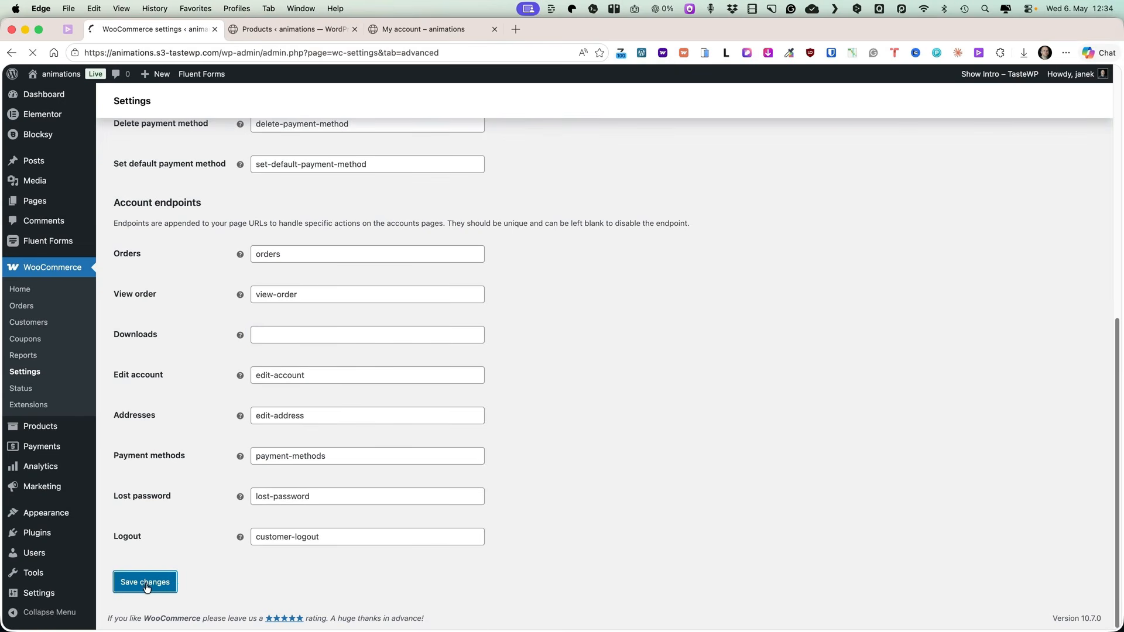
Reload the My account page to check its menu items.
left_click(424, 29)
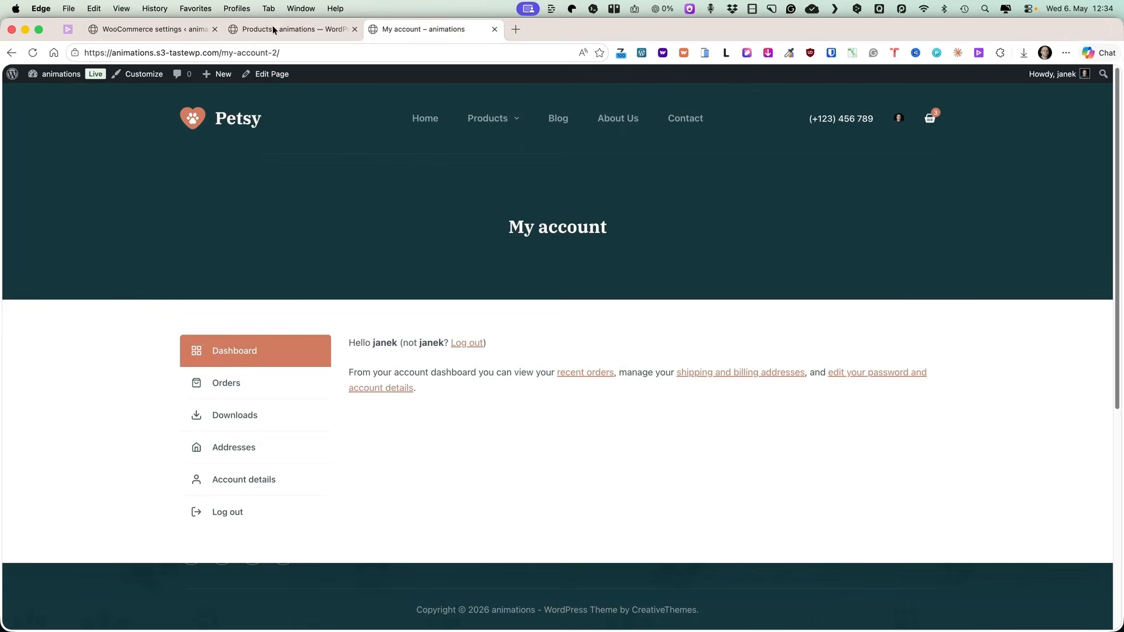
left_click(33, 52)
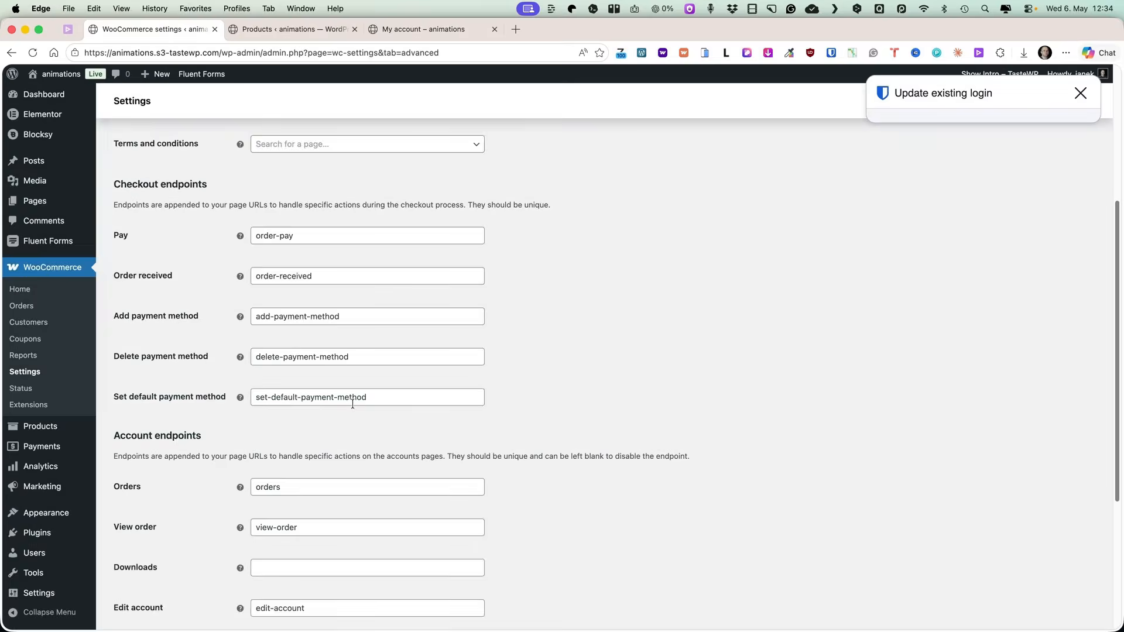
scroll(353, 404, "down", 5)
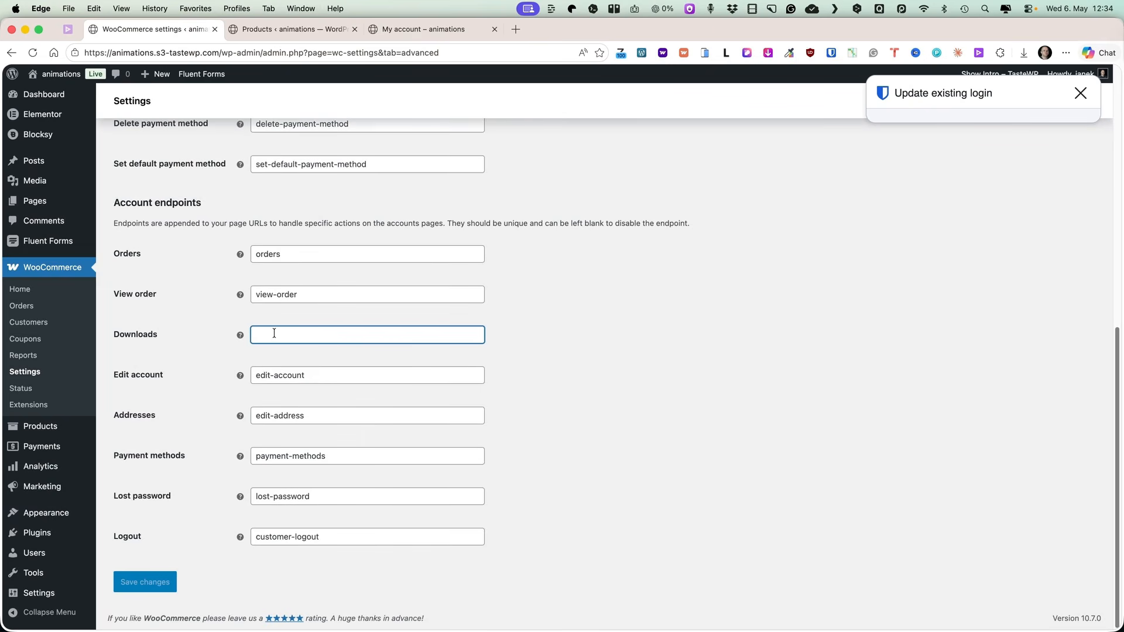
Set the Downloads account endpoint to down and save the changes.
type("down")
left_click(131, 582)
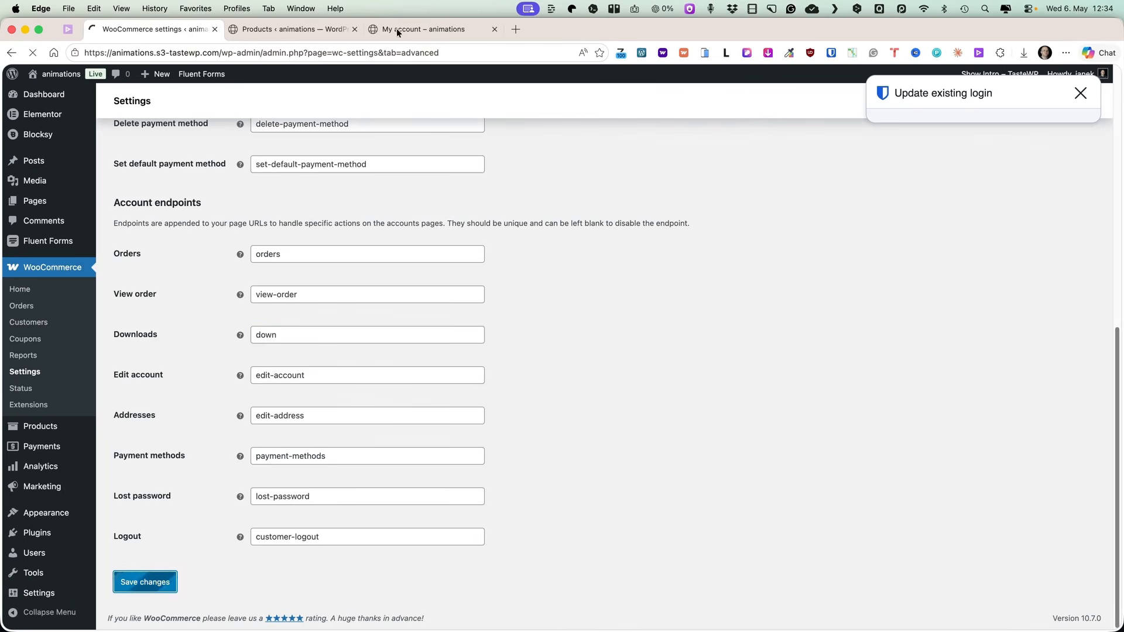
Reload the My account page and open Downloads to check its address.
left_click(398, 30)
left_click(32, 53)
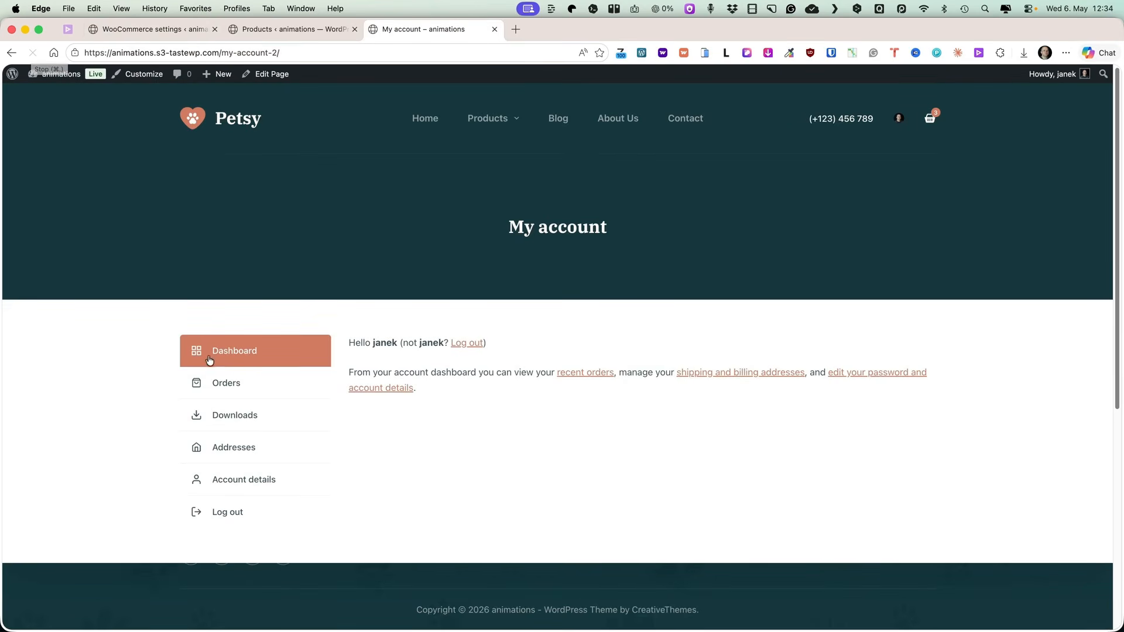
left_click(240, 420)
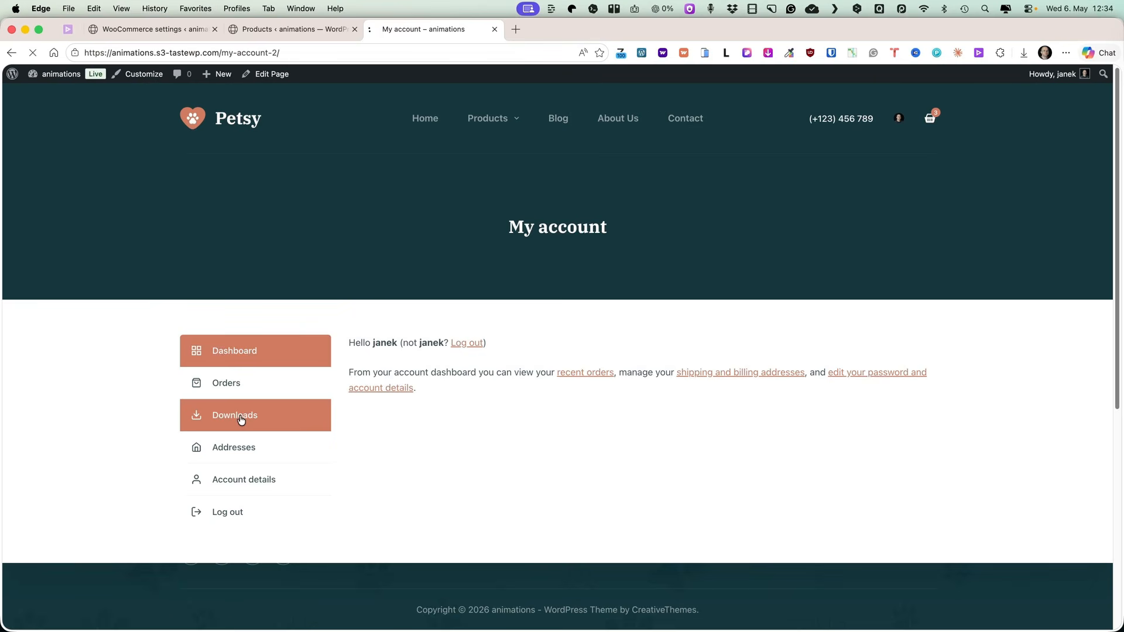
left_click_drag(319, 53, 82, 53)
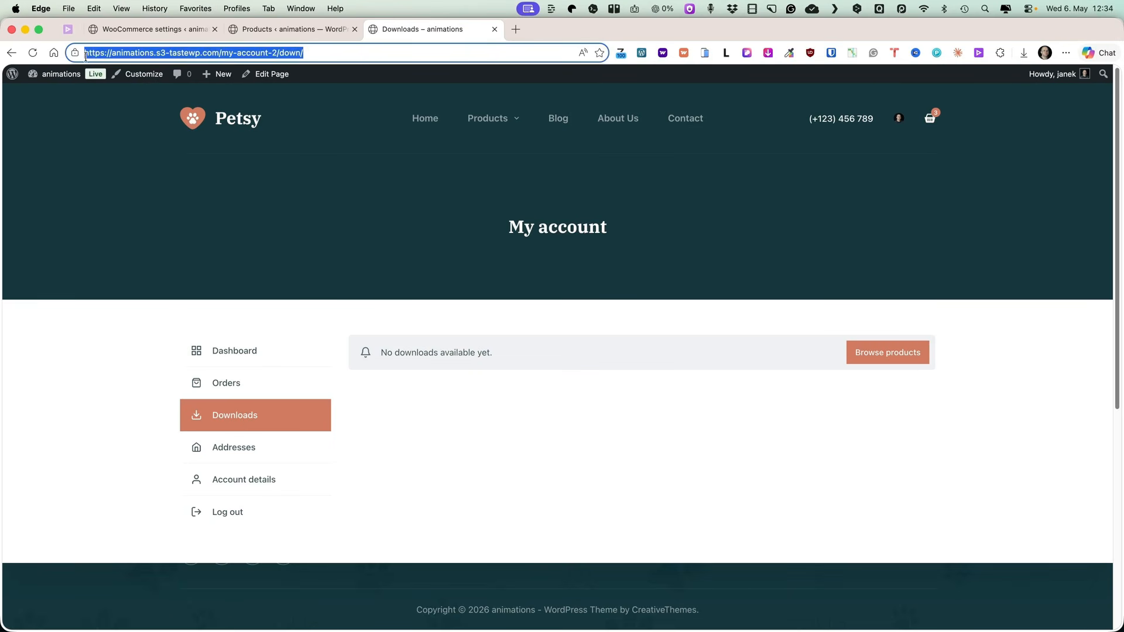
left_click(147, 23)
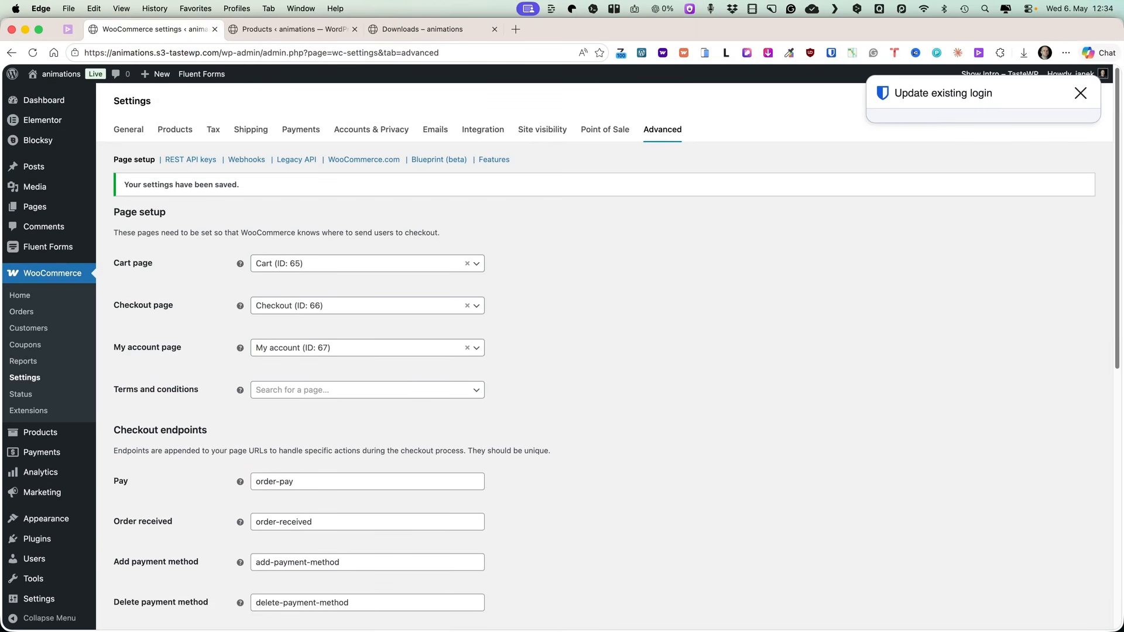
Review the options in the advanced Features settings.
scroll(658, 286, "down", 5)
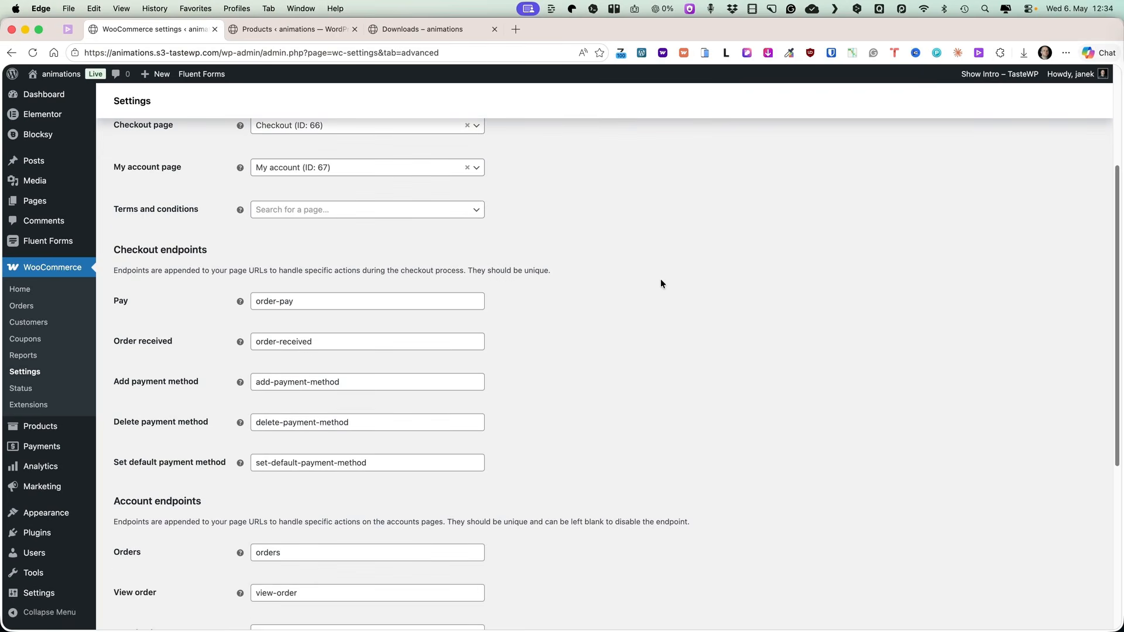
scroll(715, 228, "up", 5)
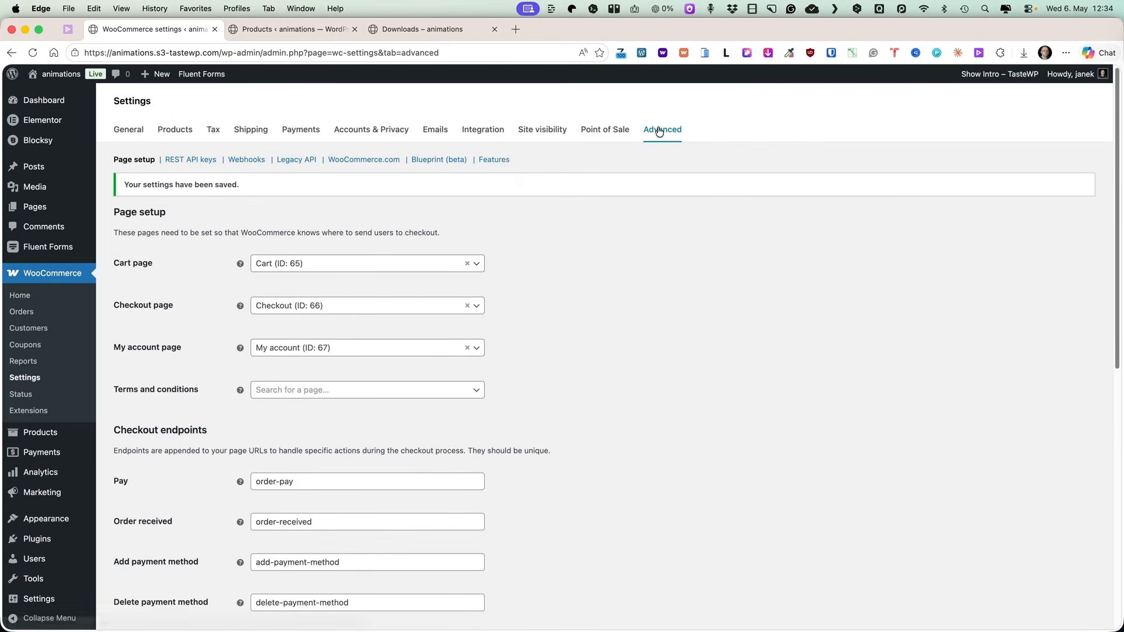
left_click(492, 161)
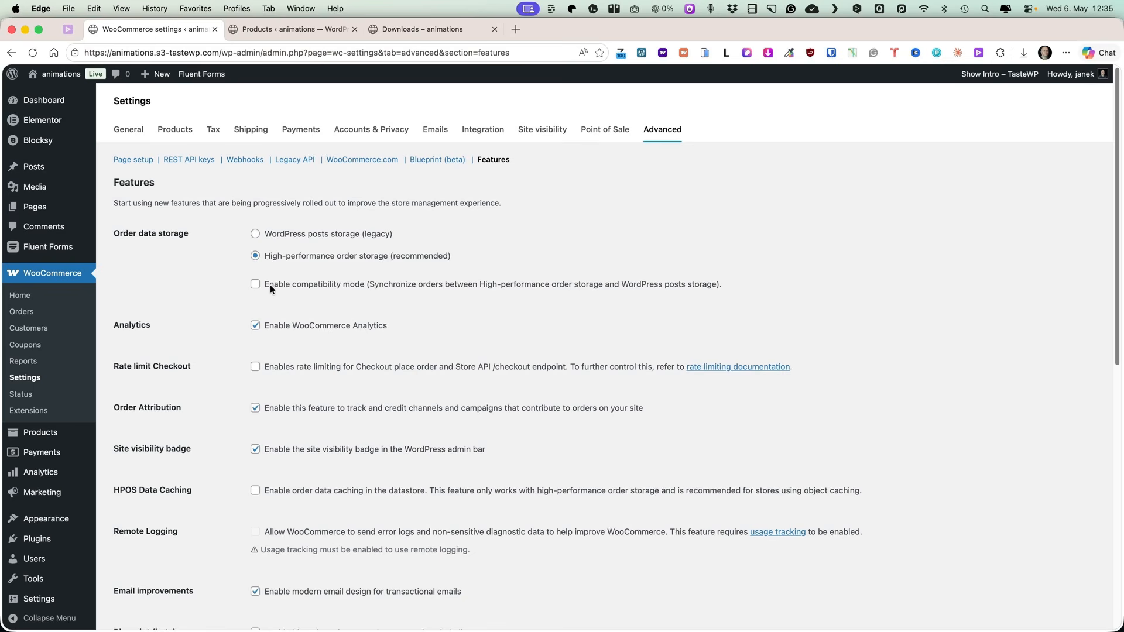
scroll(269, 285, "down", 1)
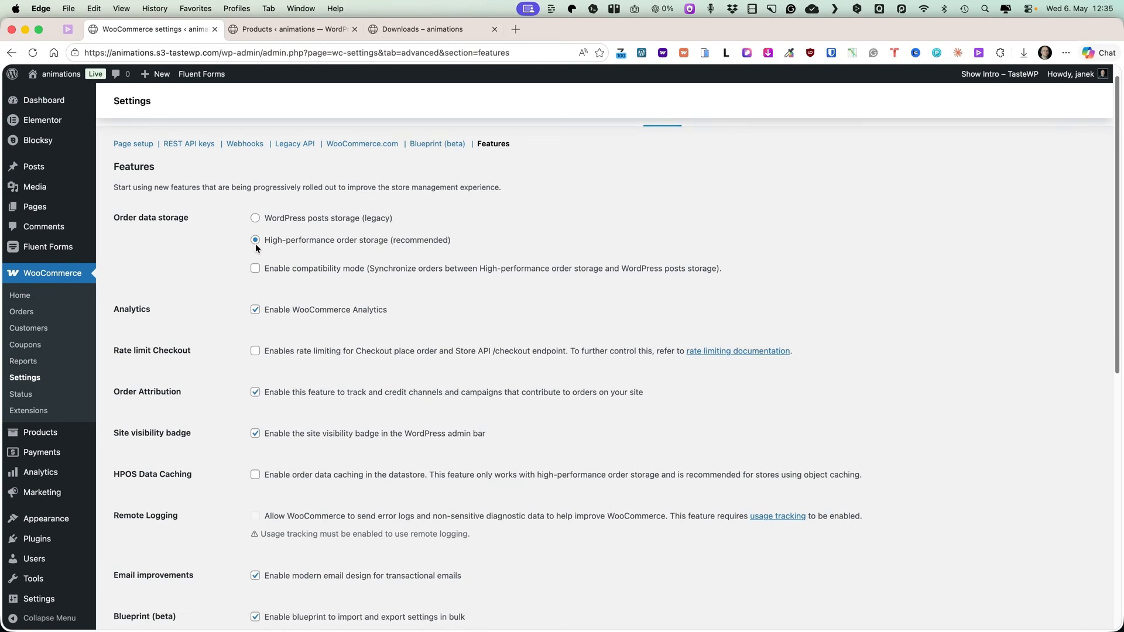
Switch the site visibility to Coming soon and confirm the switch.
left_click(96, 74)
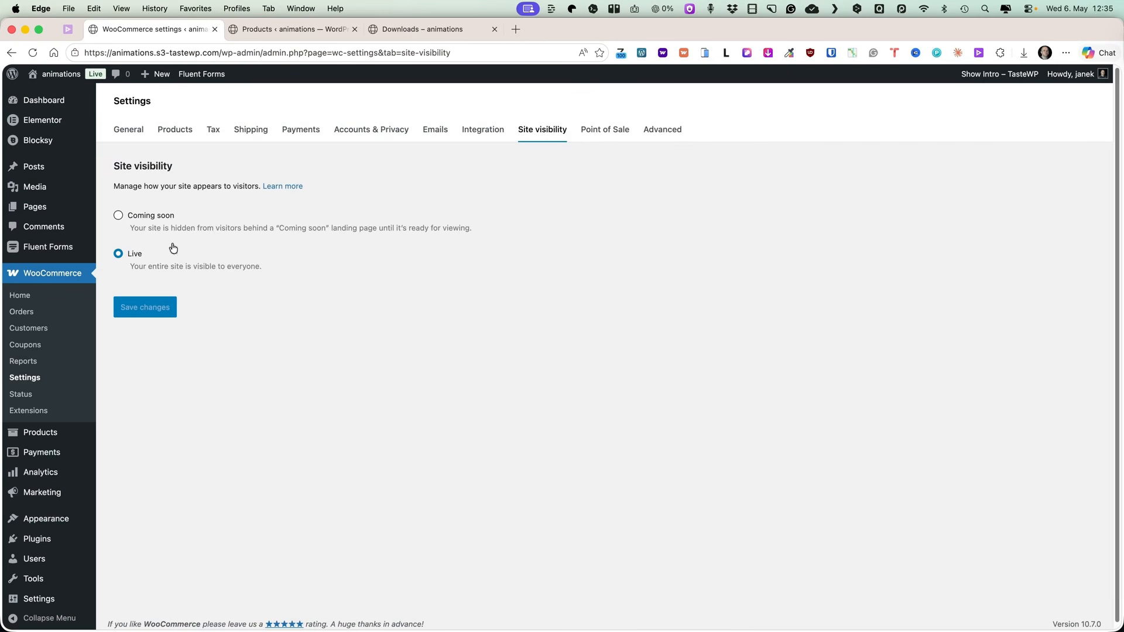
left_click(119, 217)
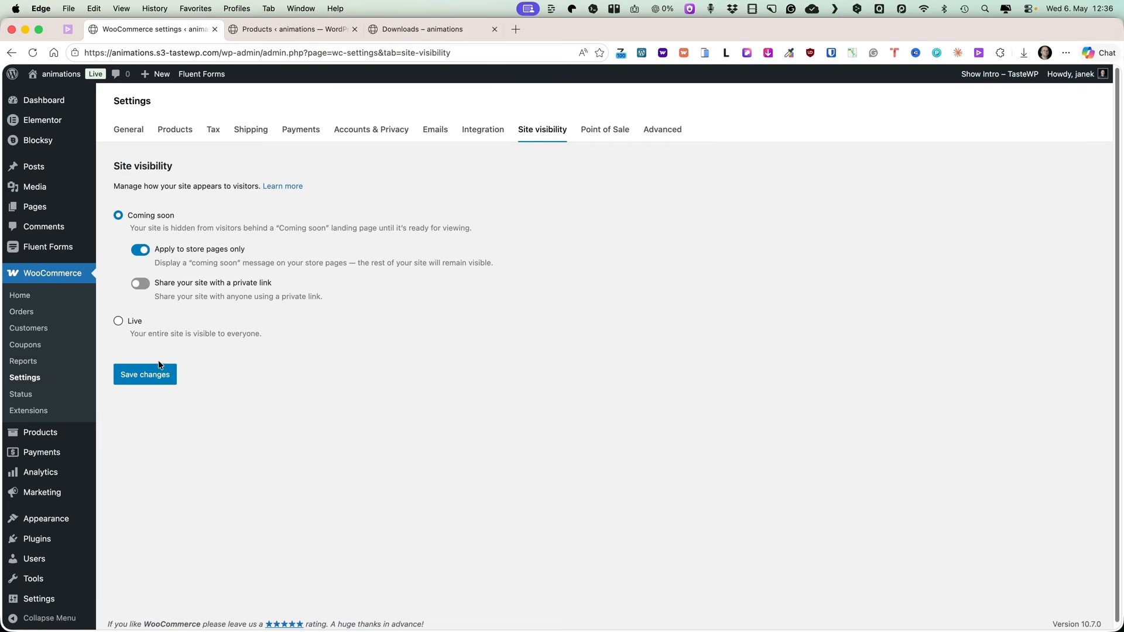
left_click(153, 384)
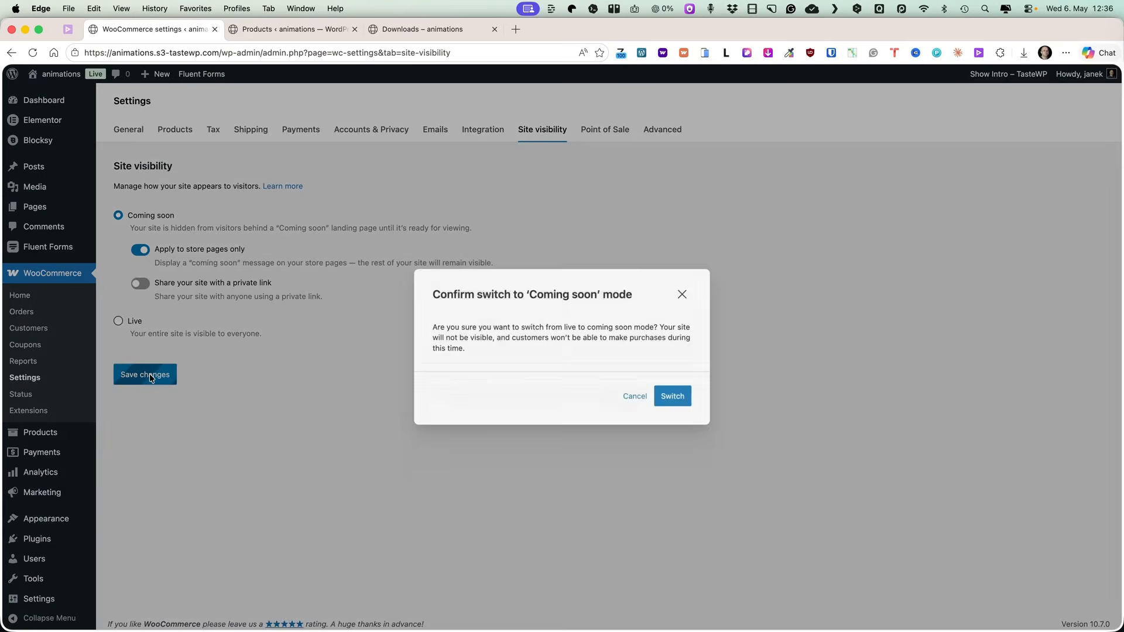
left_click(679, 397)
Open the site in a new InPrivate window to view it as a visitor.
left_click(68, 9)
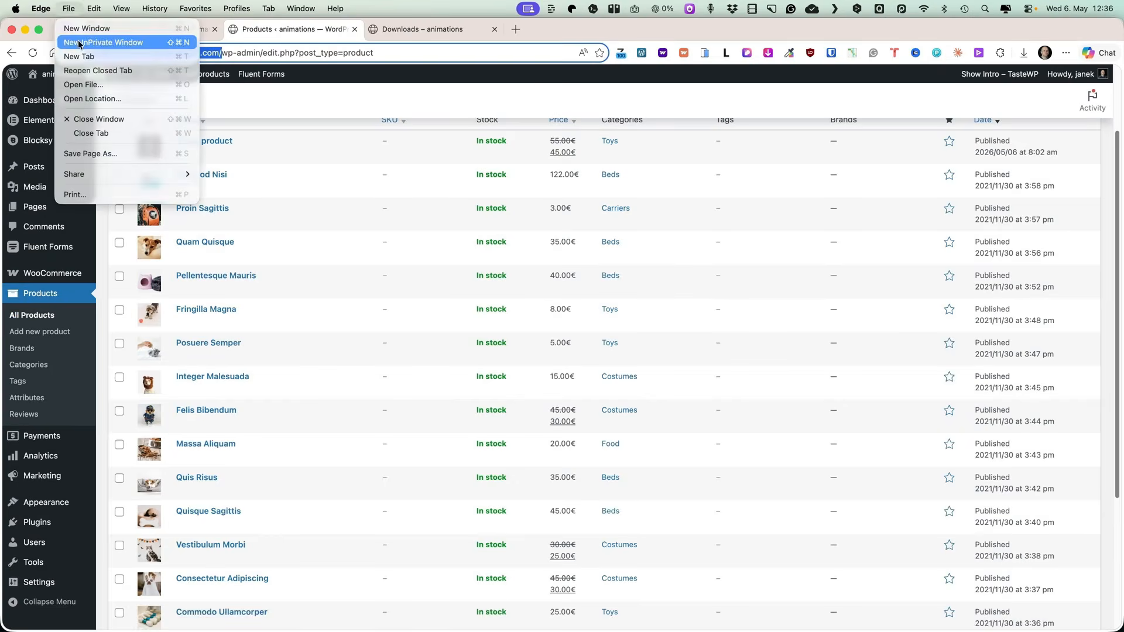
left_click(79, 42)
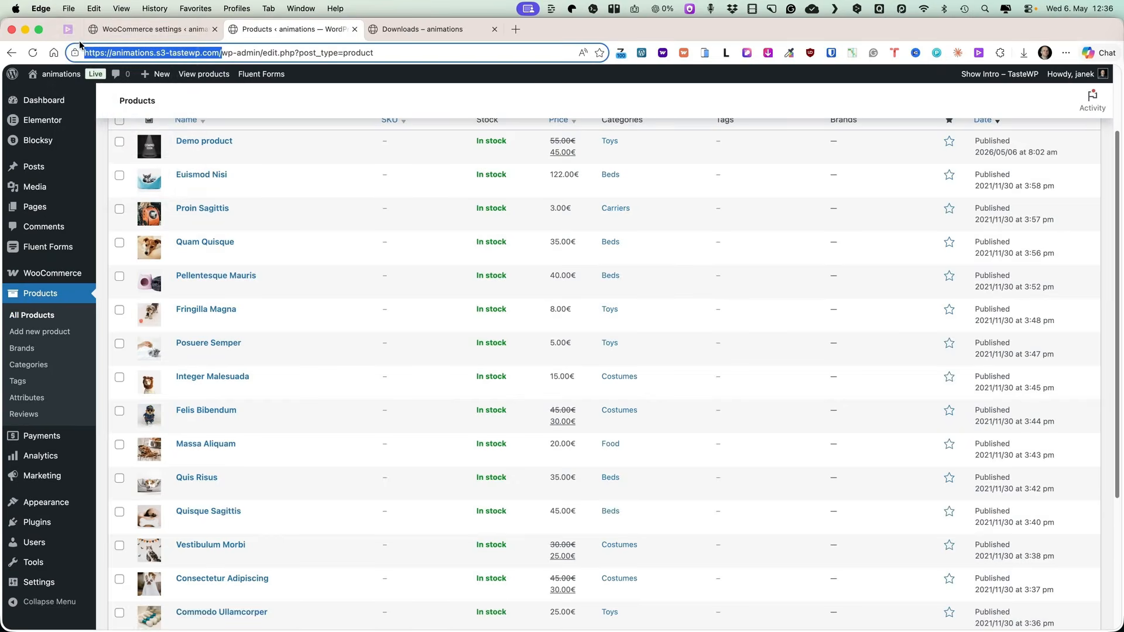
type("https://animations.s3-tastewp.com/")
key("Return")
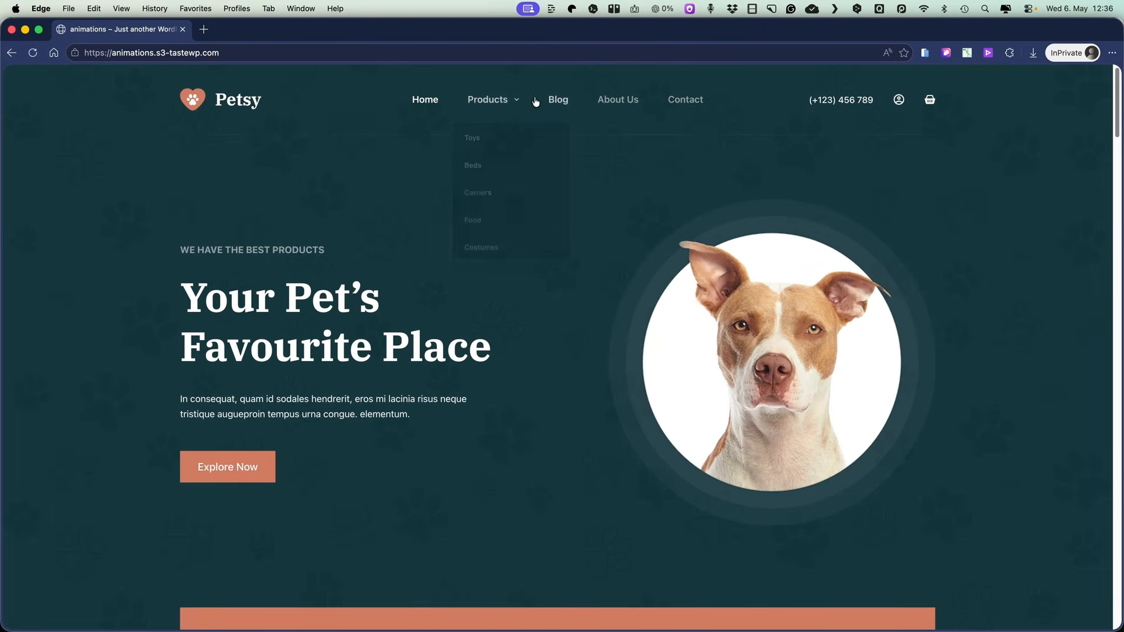
left_click(494, 101)
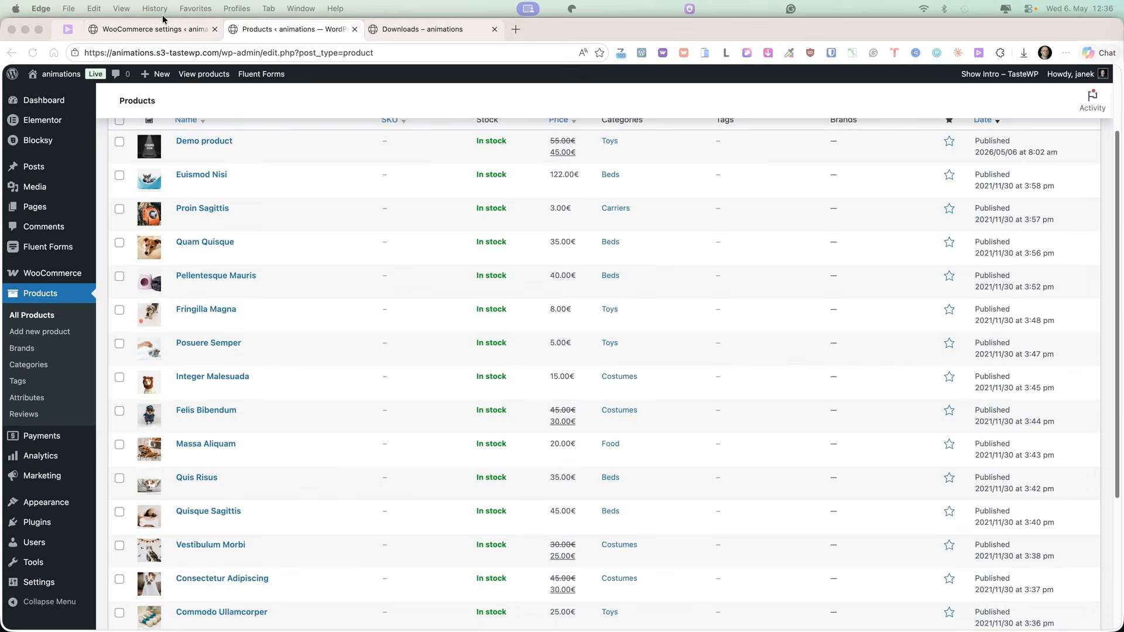
Enable sharing the site with a private link, copy the link, and save.
left_click(155, 28)
left_click(140, 323)
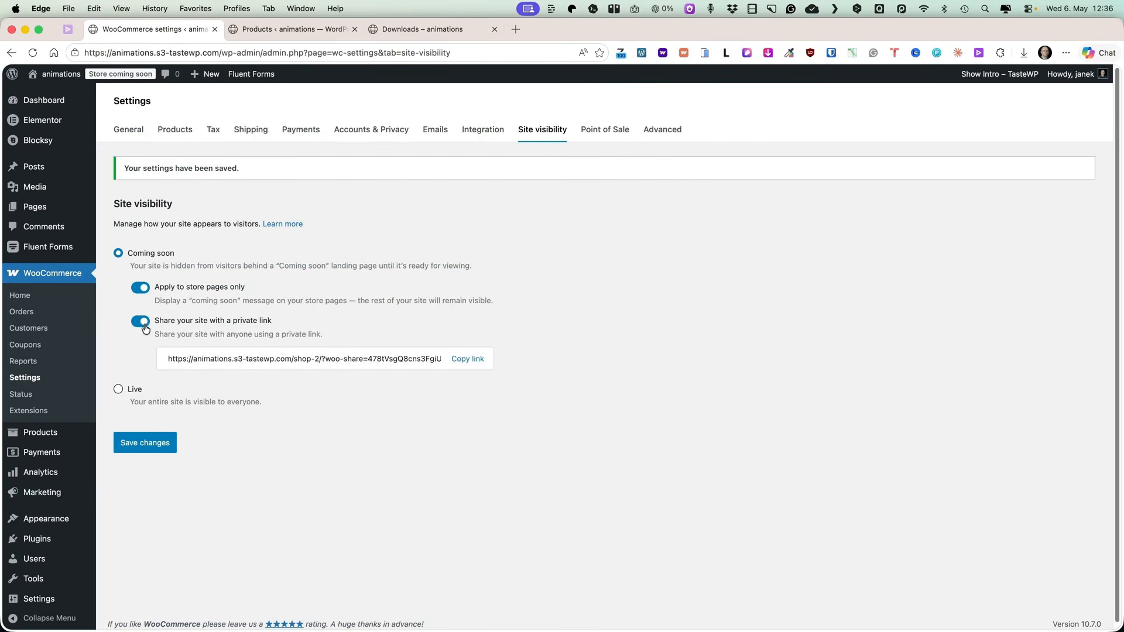
left_click(466, 359)
left_click(131, 445)
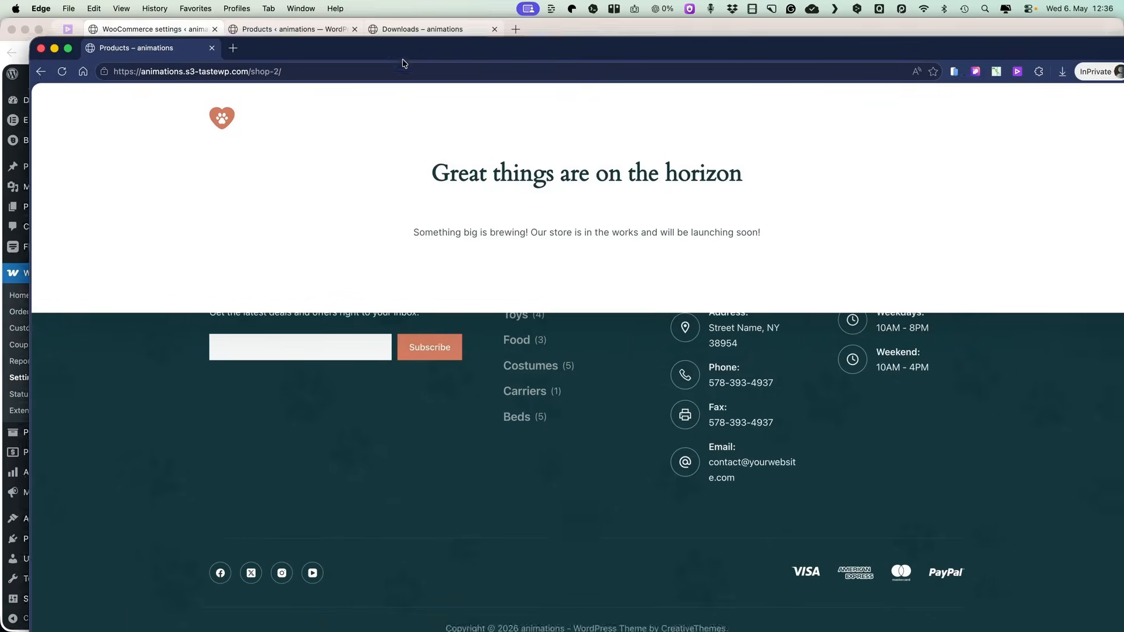
Open the copied private link in the InPrivate window to view the shop.
left_click(240, 53)
key("super+v")
key("Return")
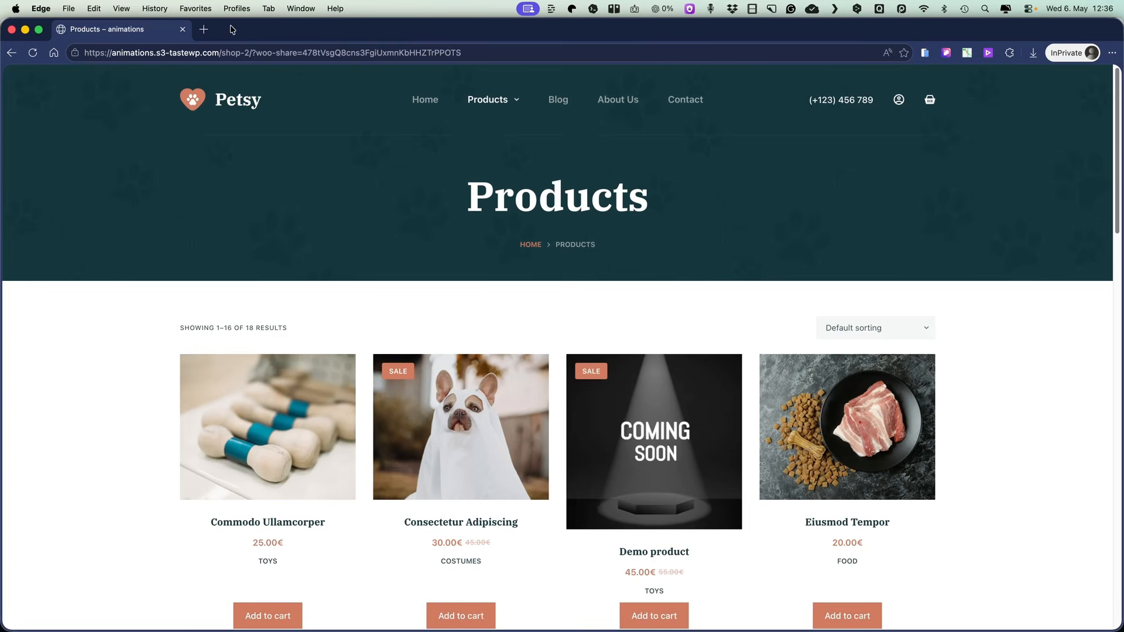
left_click(182, 30)
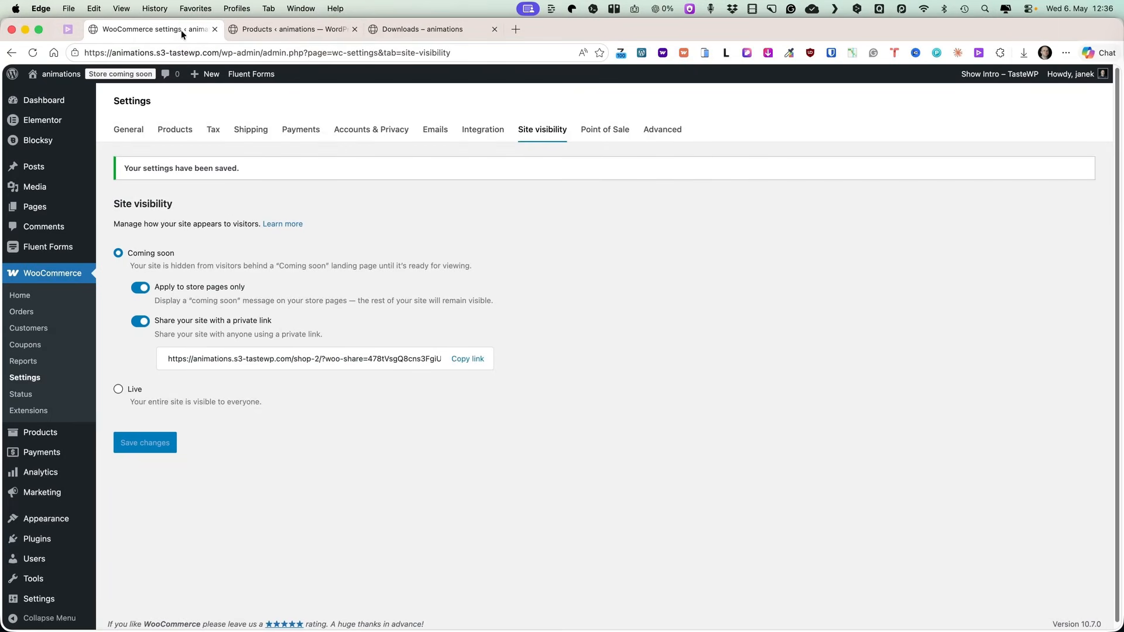
Set the site visibility back to Live and save.
left_click(120, 390)
left_click(153, 344)
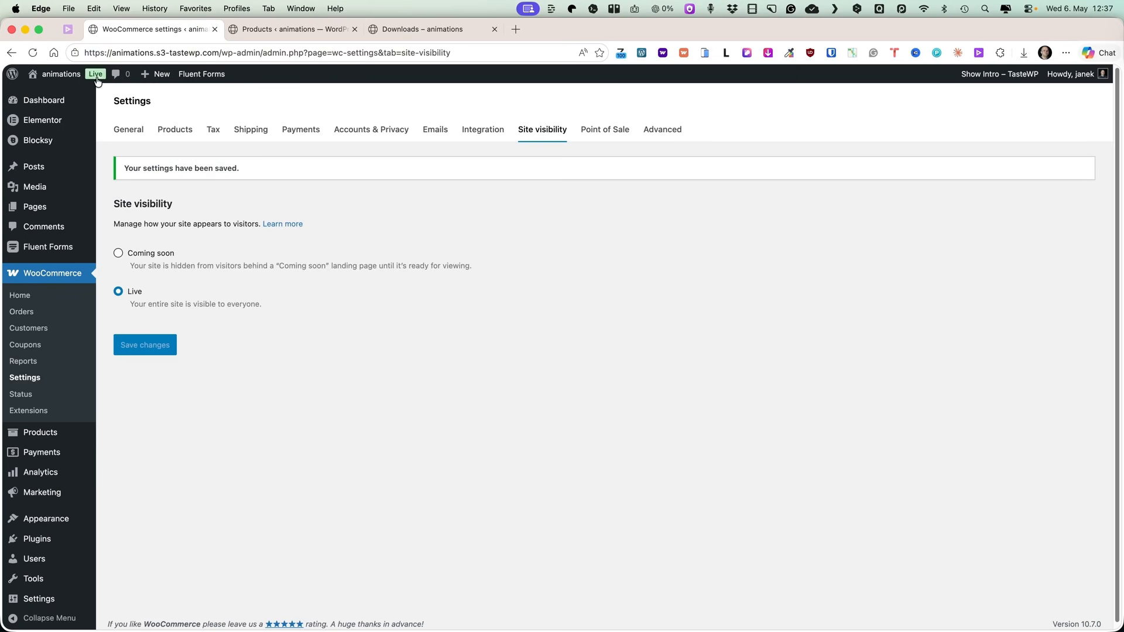
Disable the site visibility badge in the advanced Features settings and save.
left_click(675, 136)
left_click(492, 162)
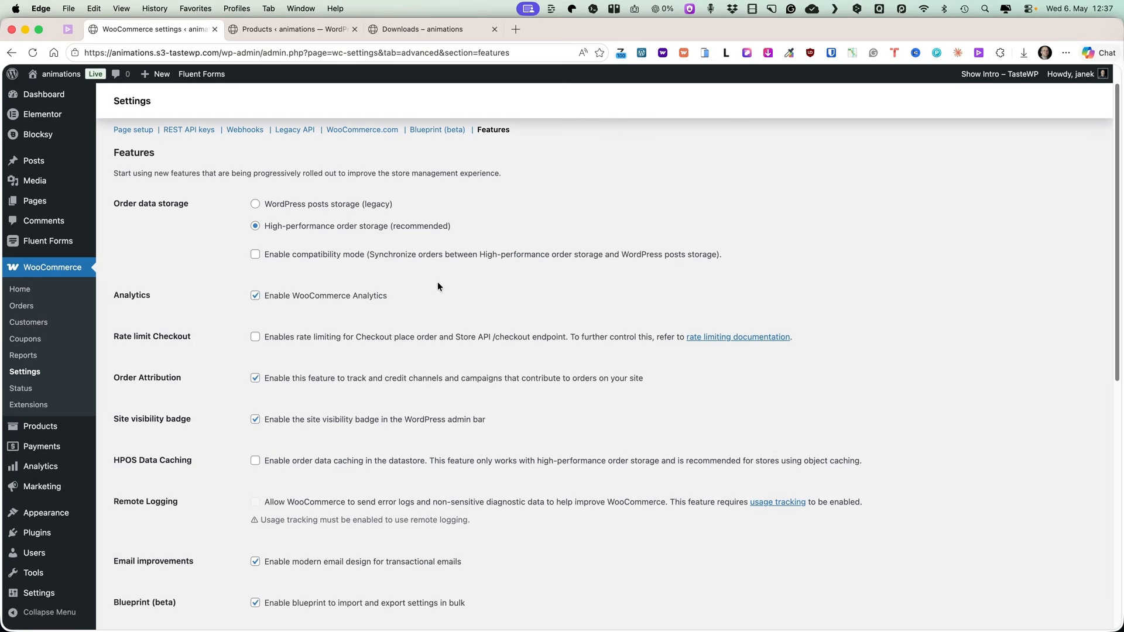
left_click(262, 421)
scroll(497, 402, "down", 3)
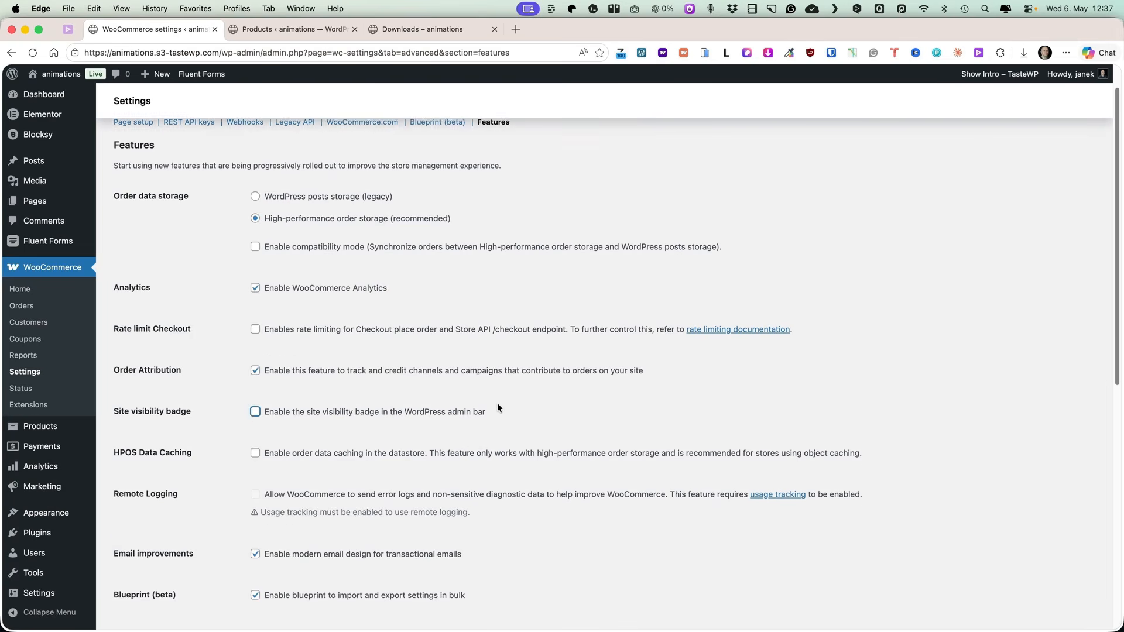
scroll(499, 407, "down", 7)
left_click(155, 582)
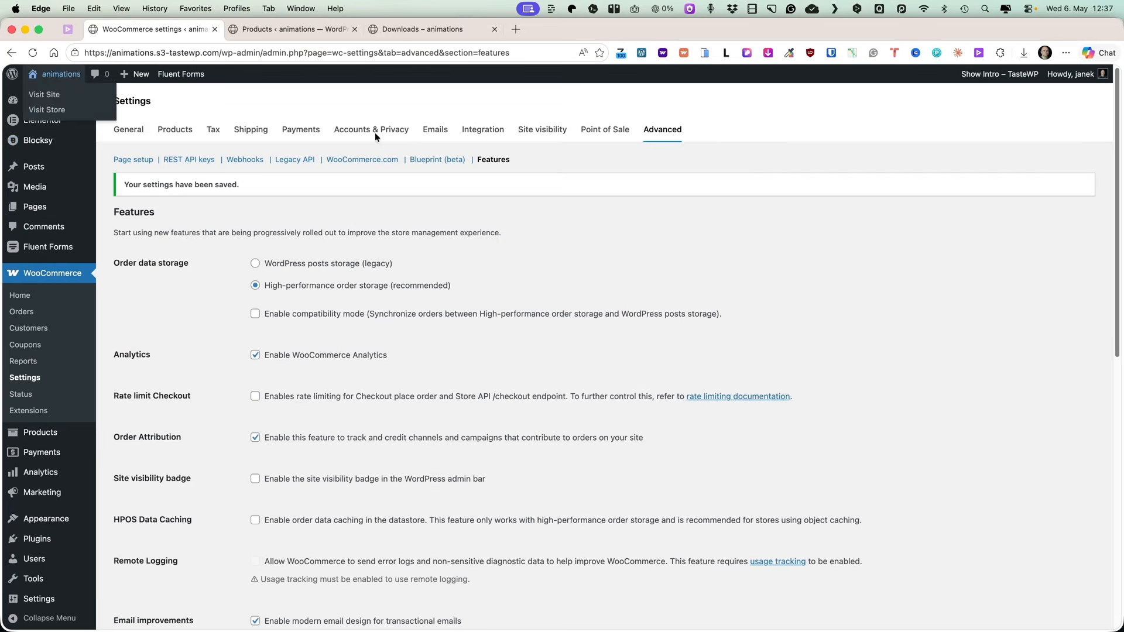
Enable the block-based email editor (alpha) experimental feature and save.
scroll(582, 348, "down", 10)
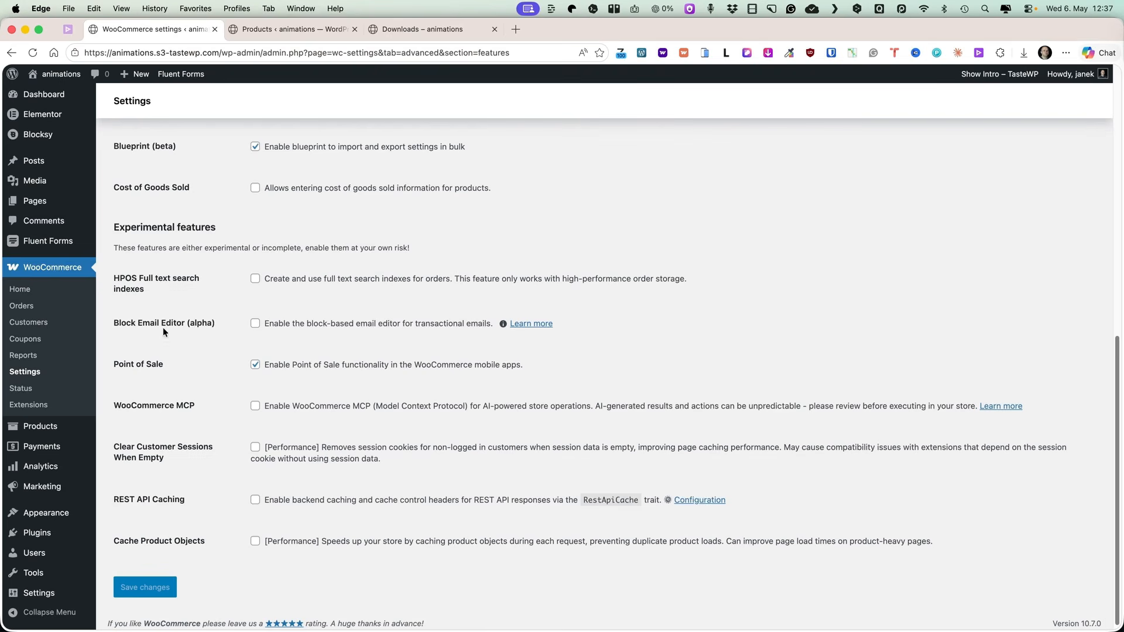
left_click(256, 323)
left_click(158, 588)
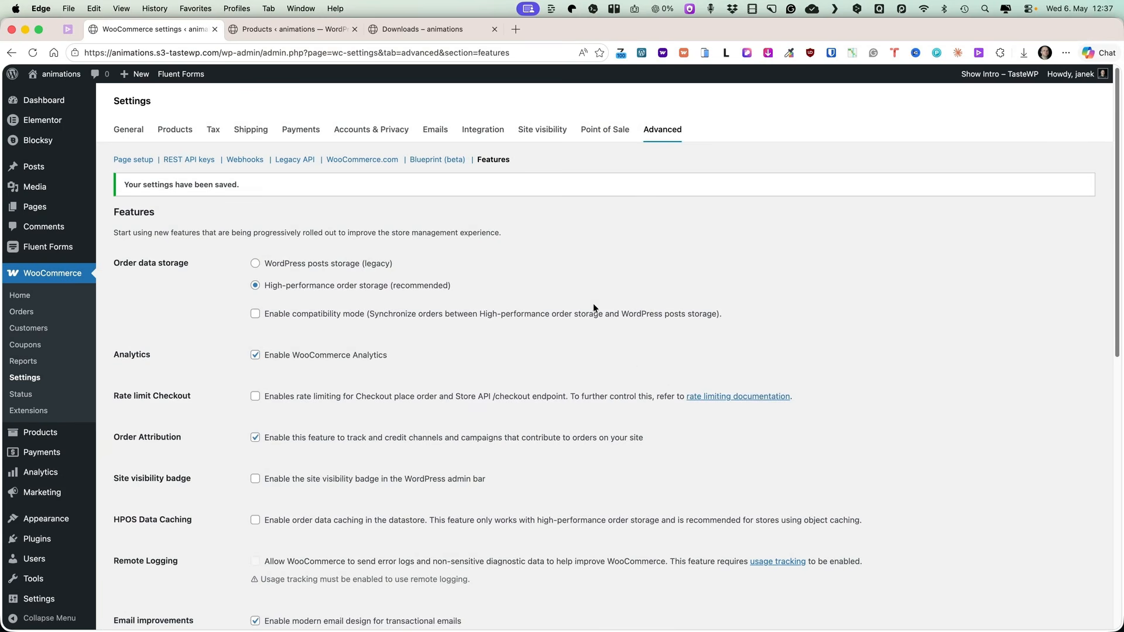
Open the New order email notification for editing in the email editor.
left_click(436, 134)
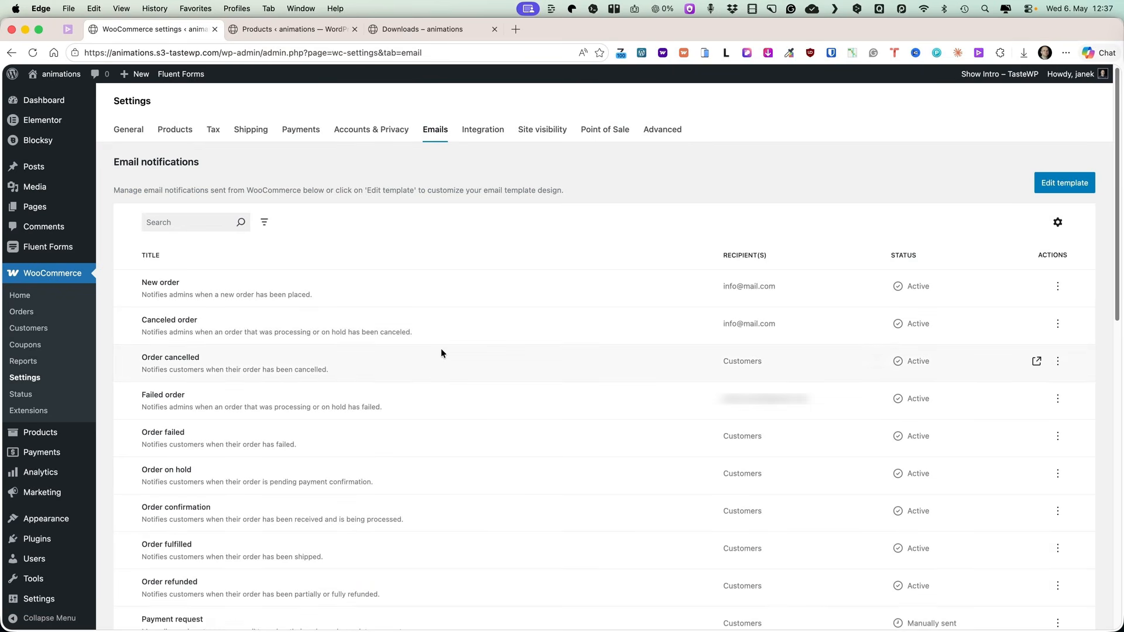
left_click(1057, 286)
left_click(1008, 313)
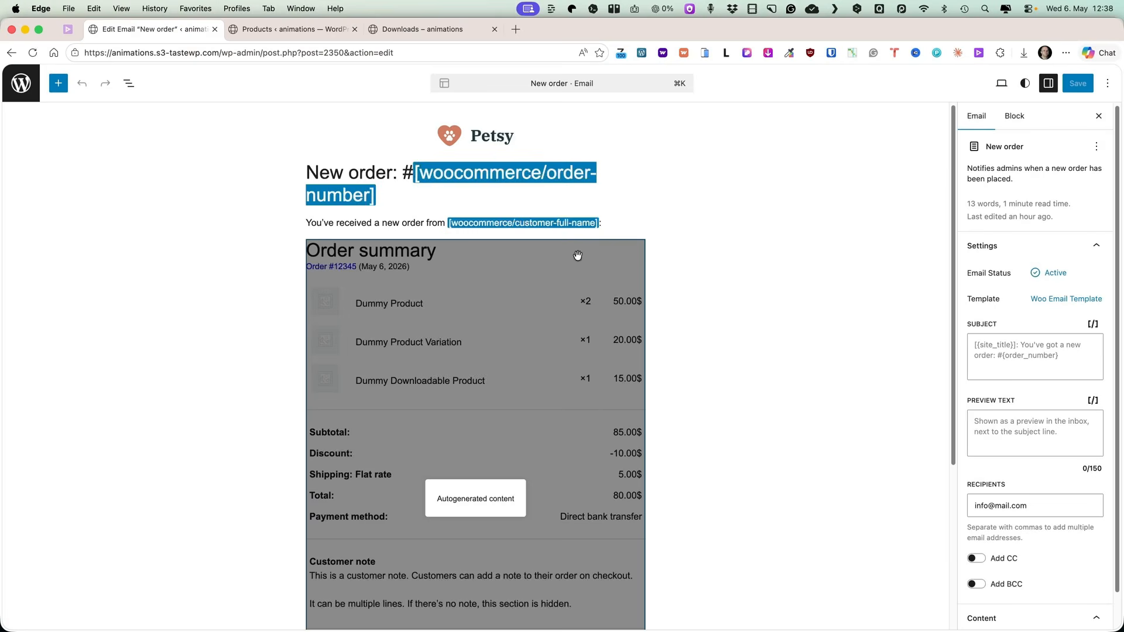
Examine the New order email's content blocks and its email settings in the editor.
scroll(509, 293, "down", 4)
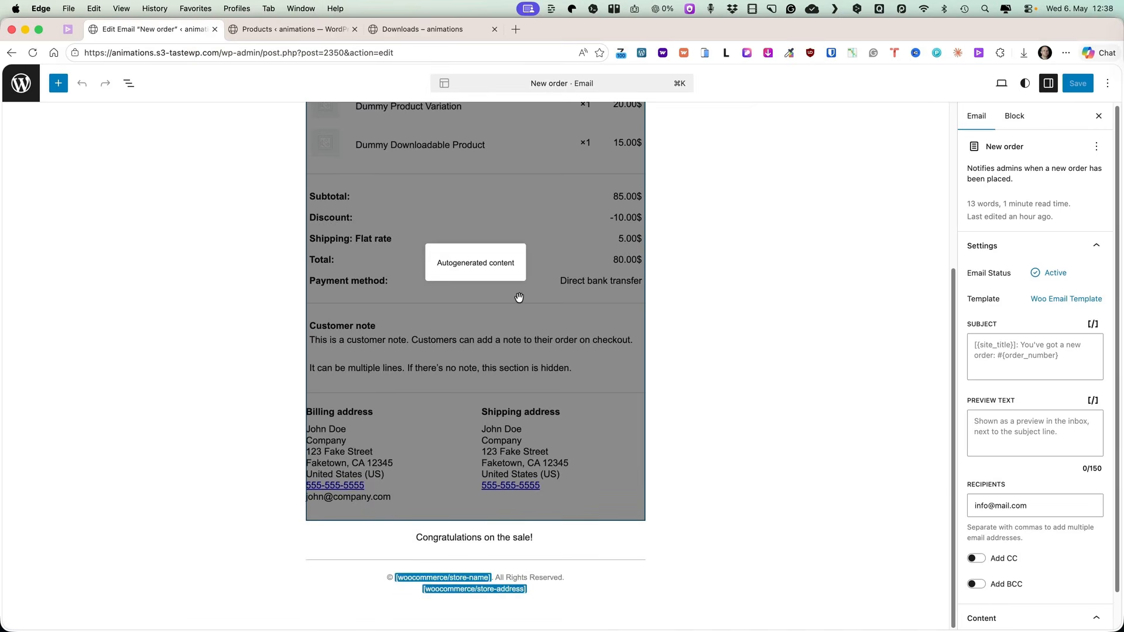
scroll(511, 293, "up", 4)
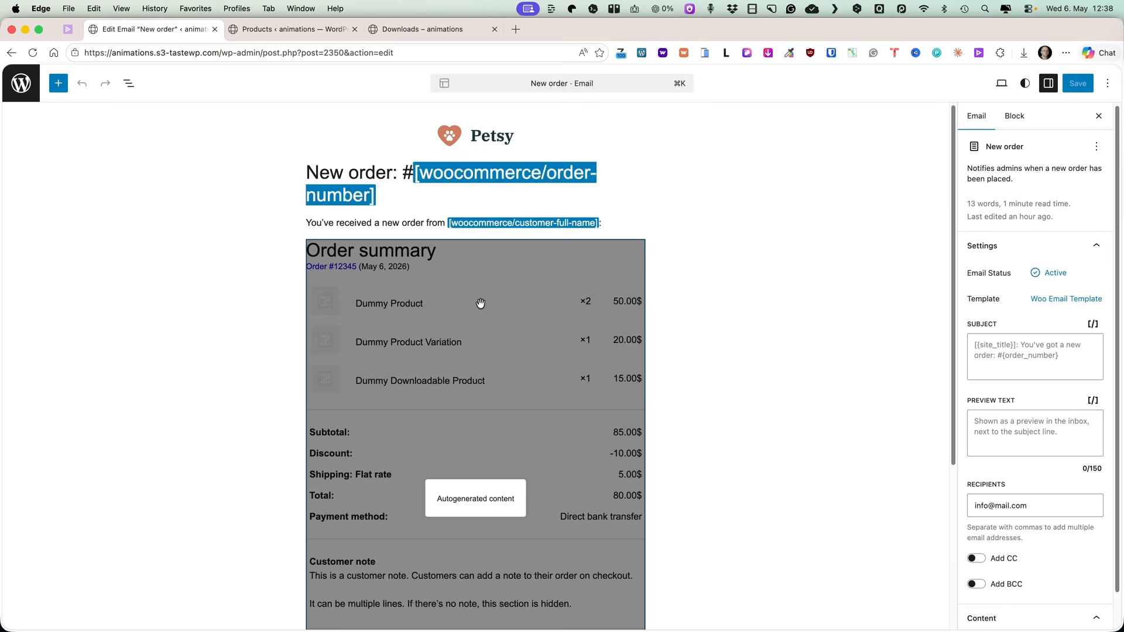
left_click(476, 303)
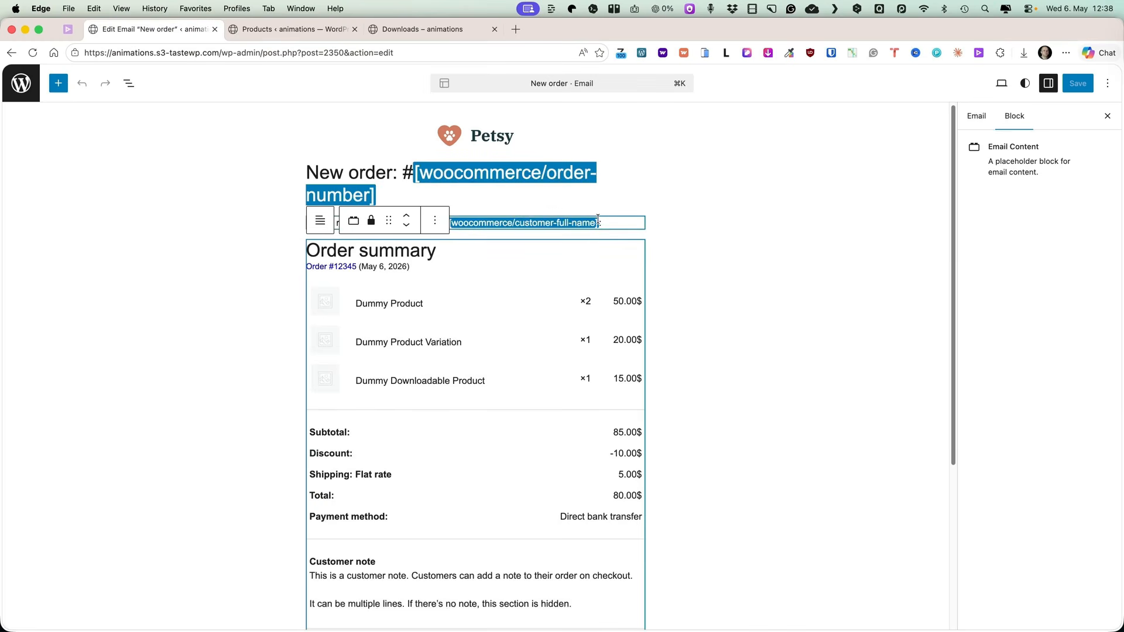
left_click(538, 221)
left_click(615, 161)
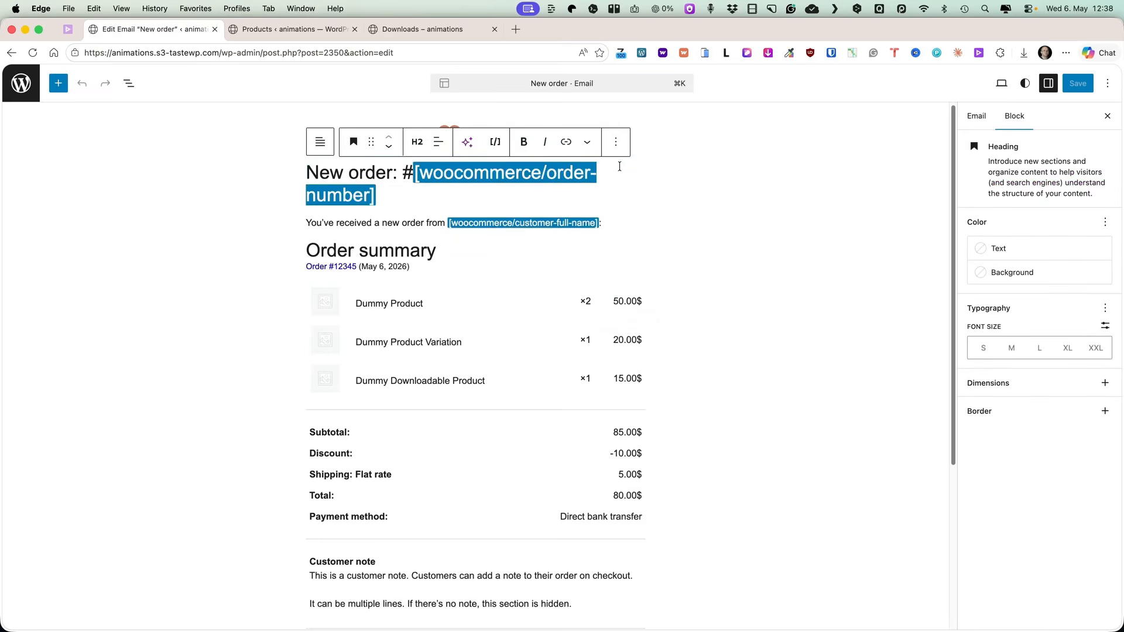
scroll(655, 346, "down", 5)
scroll(566, 560, "up", 5)
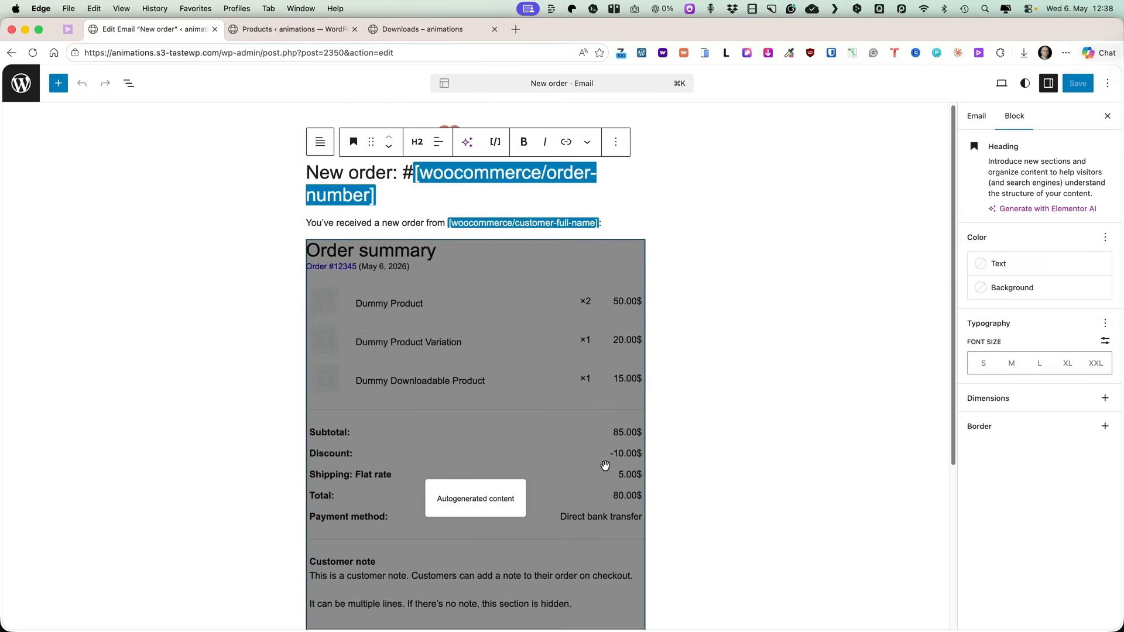
left_click(978, 123)
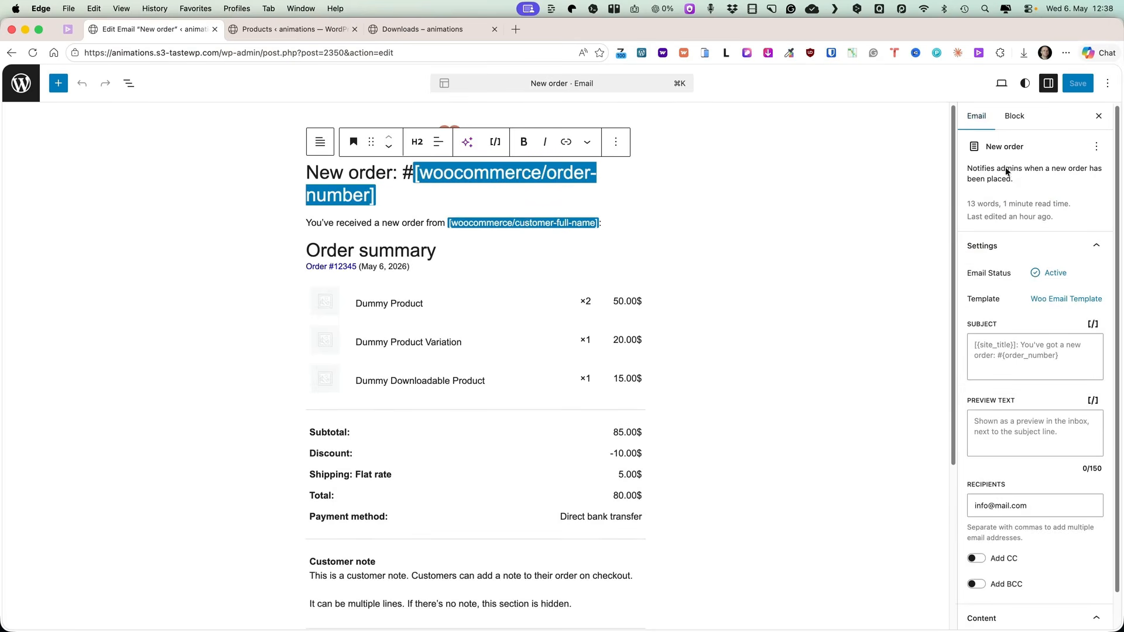
scroll(1033, 251, "down", 2)
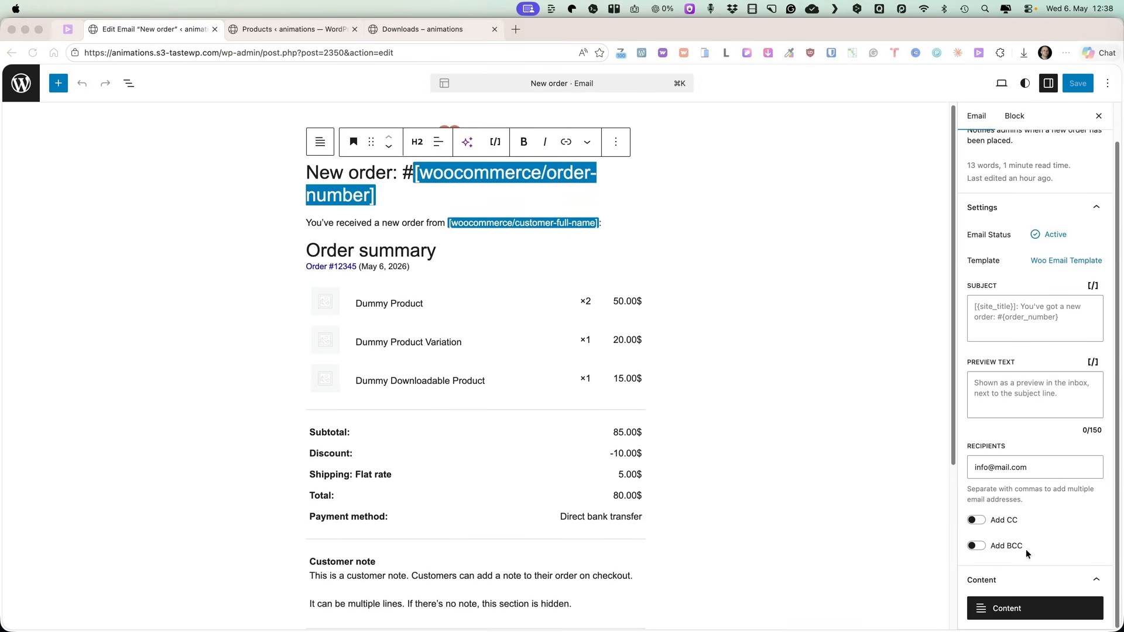
Return to the Advanced Features settings, disable the block-based email editor (alpha) feature and save.
left_click(21, 83)
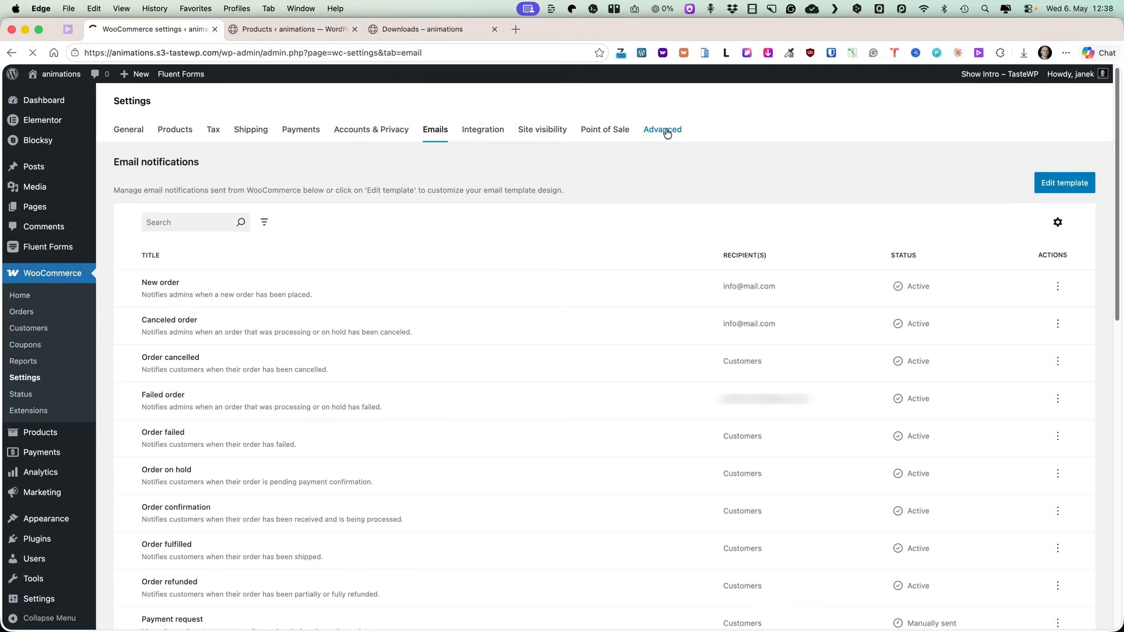
left_click(667, 131)
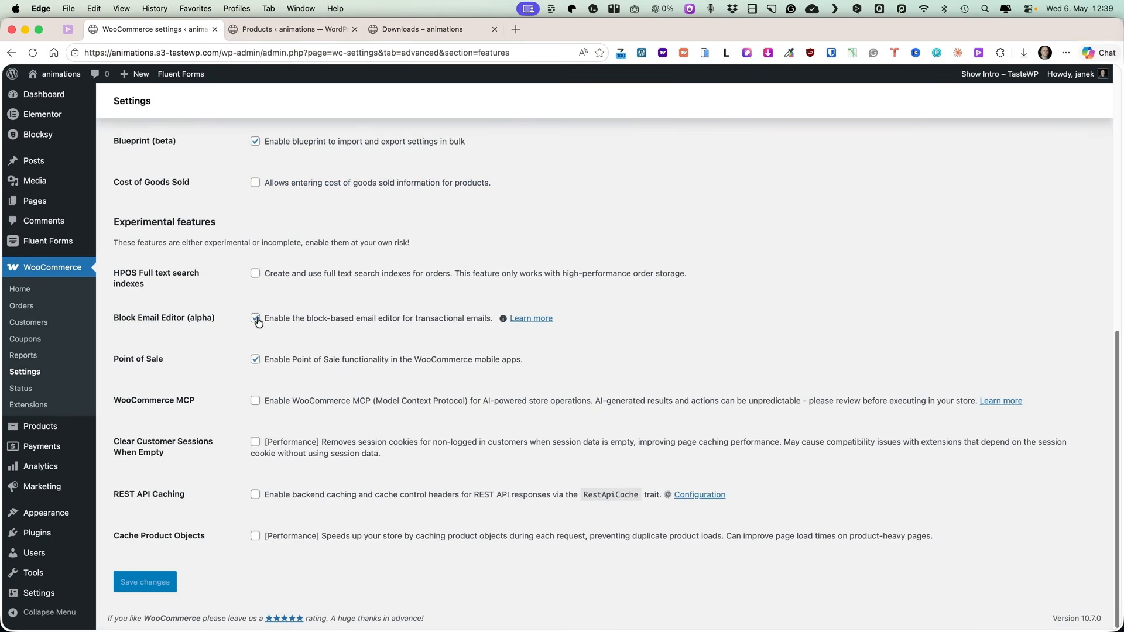
left_click(257, 319)
left_click(154, 582)
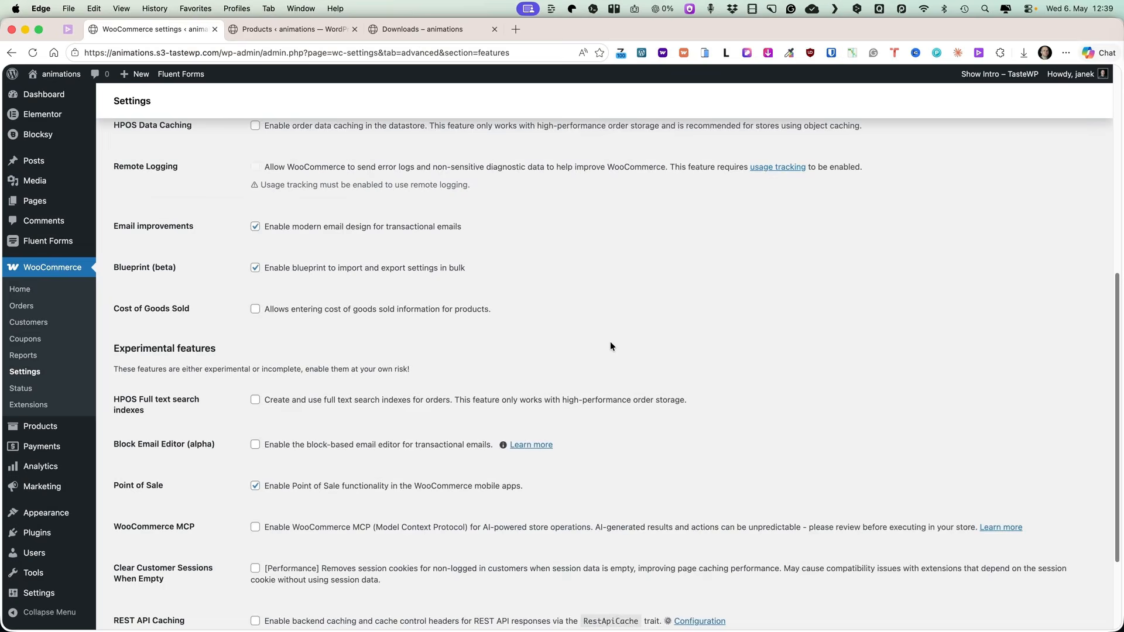
scroll(580, 317, "down", 3)
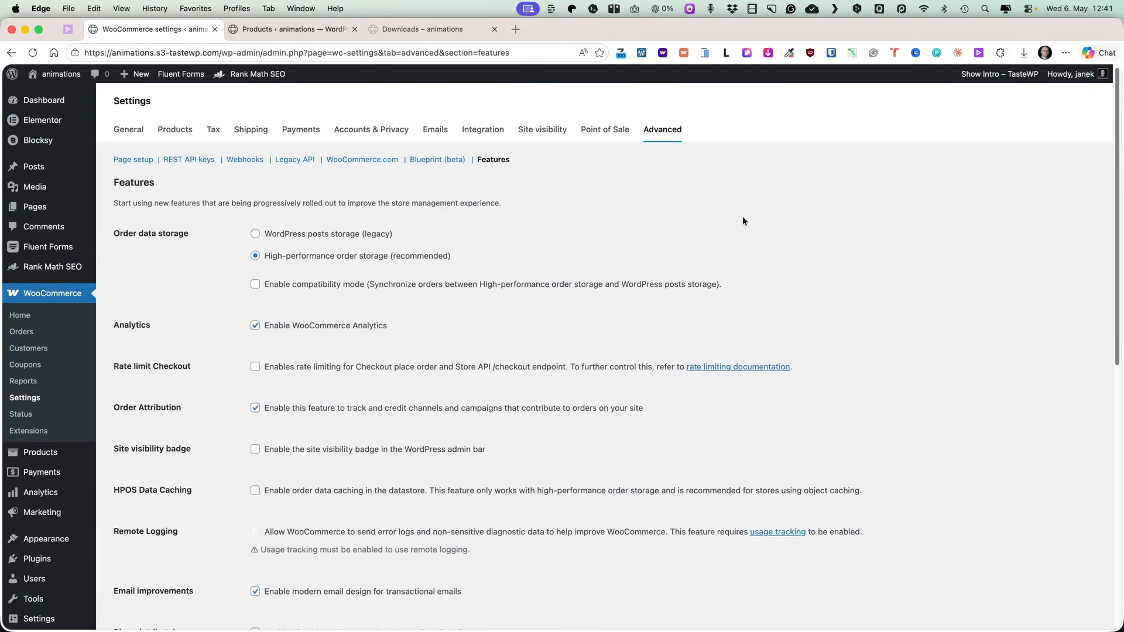
Open the All Products list and scroll through it.
mouse_move(47, 452)
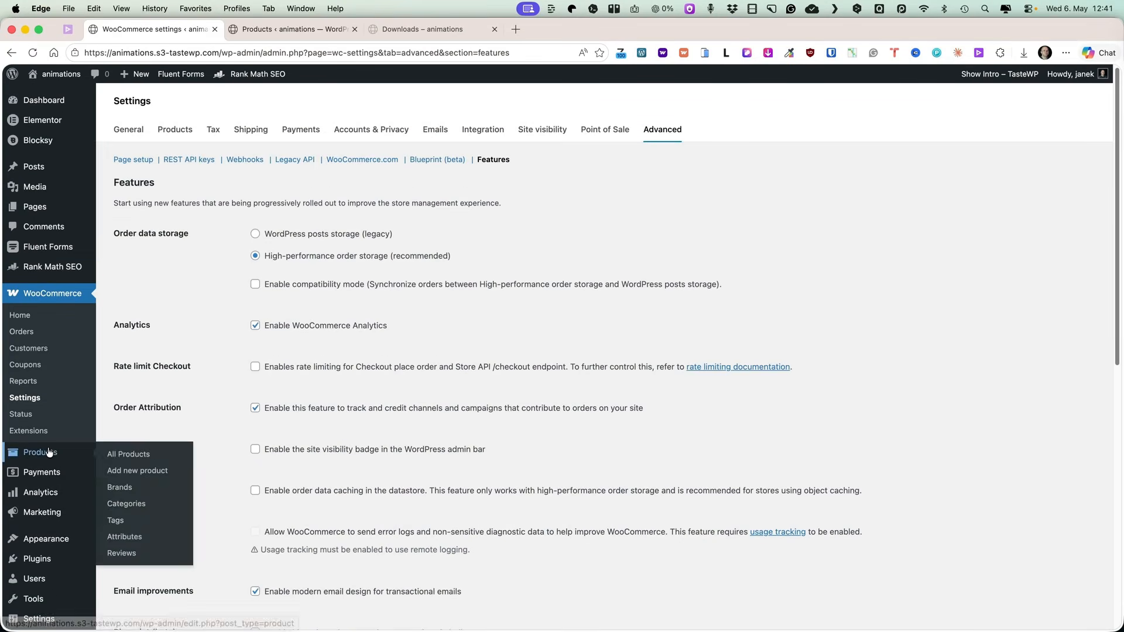
left_click(130, 453)
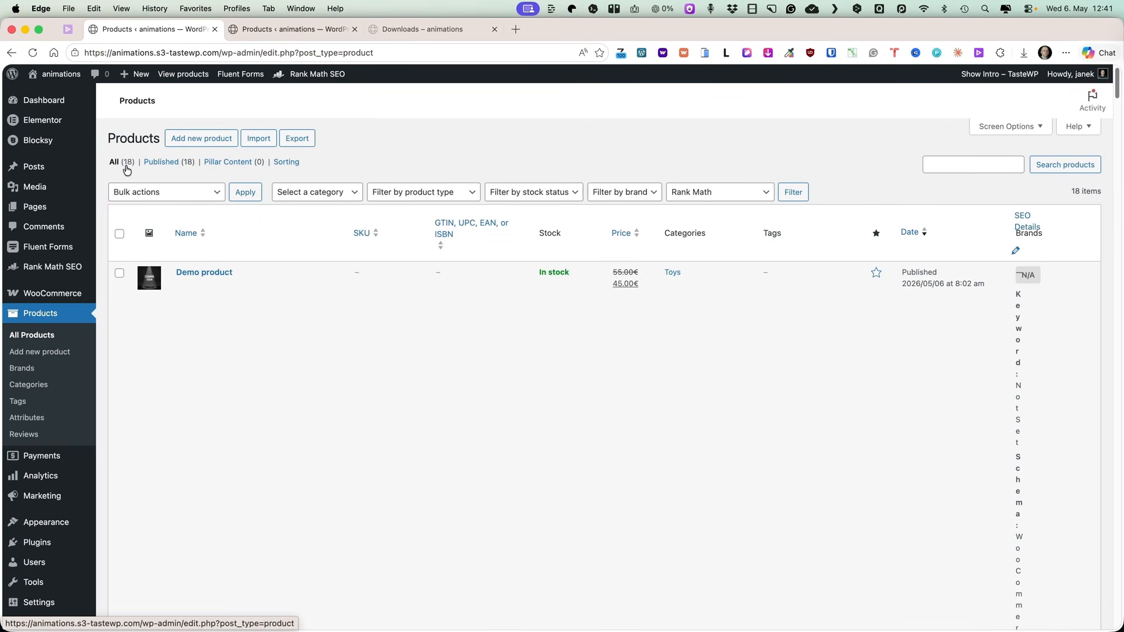
scroll(494, 247, "down", 10)
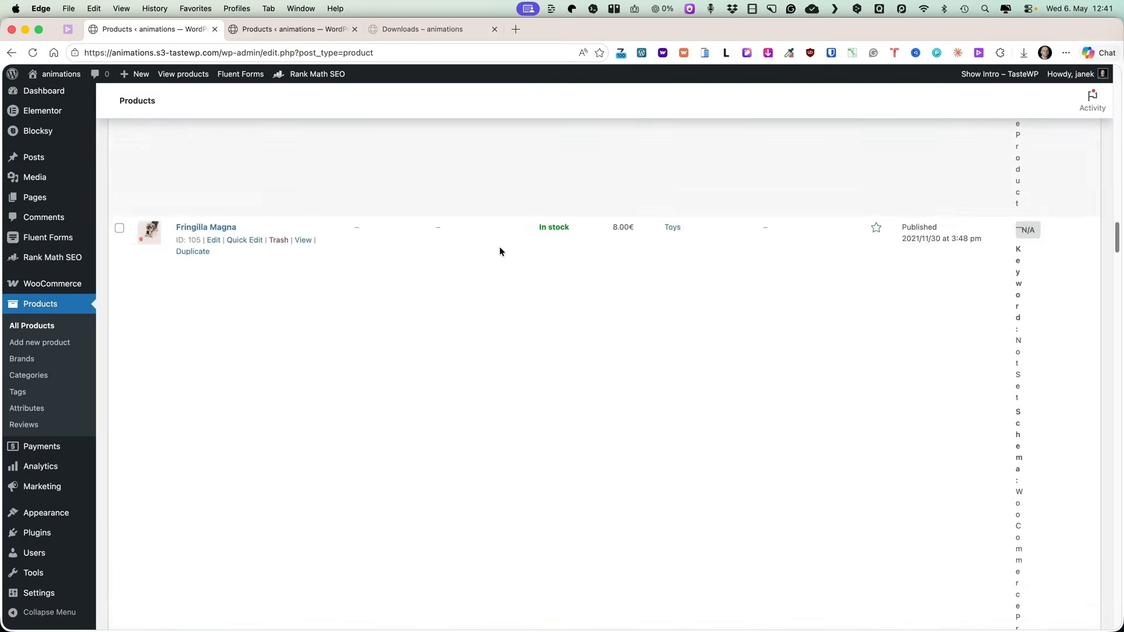
scroll(498, 249, "down", 10)
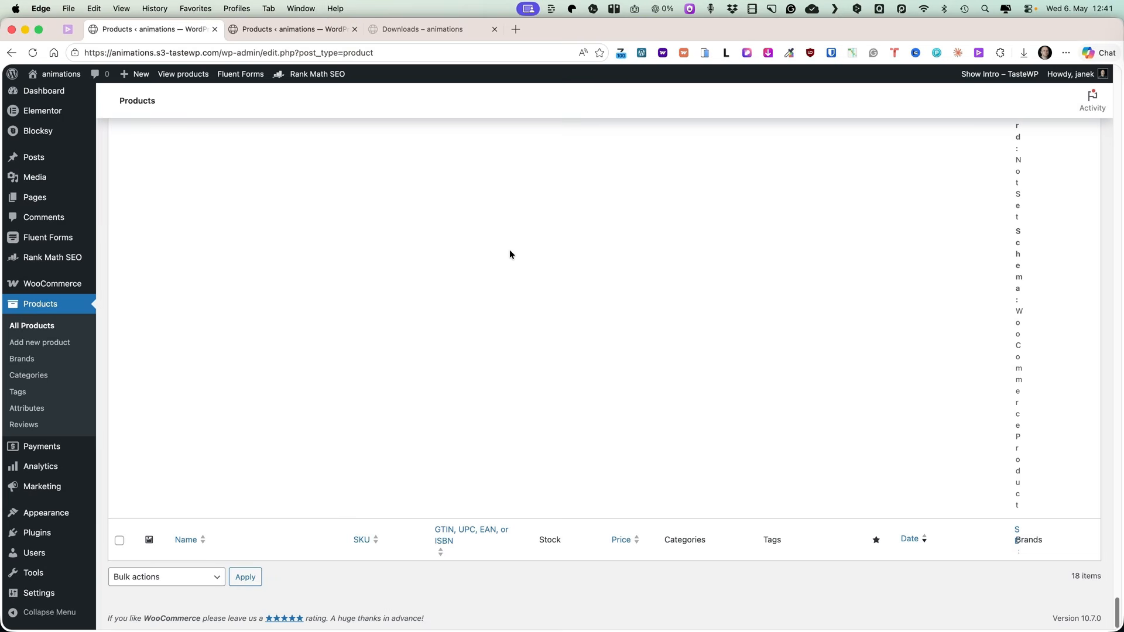
mouse_move(52, 262)
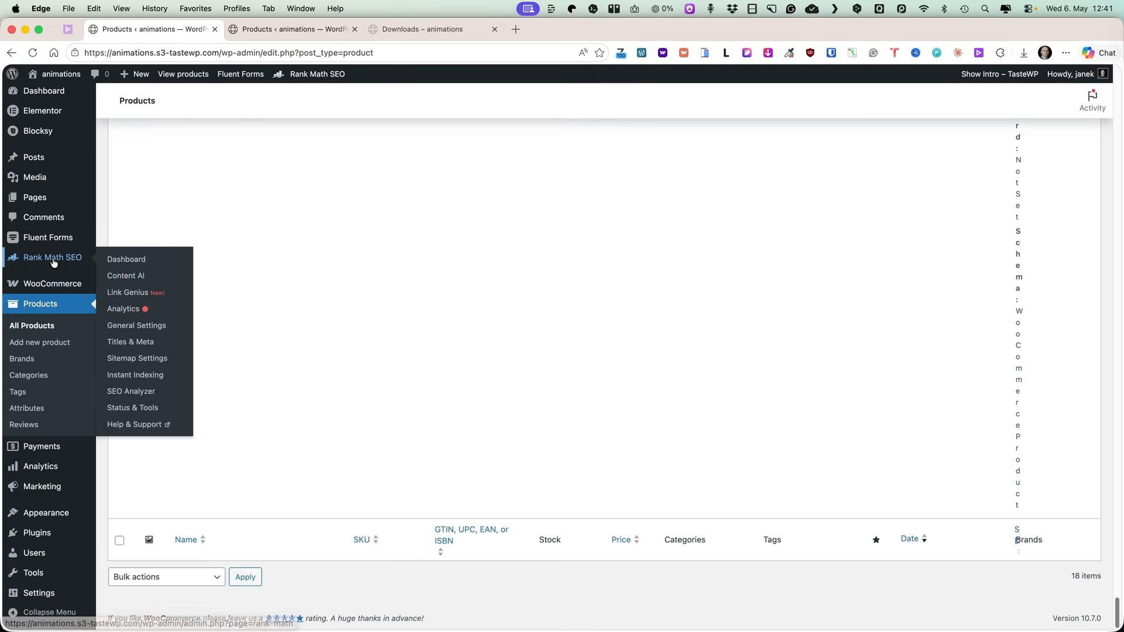
scroll(631, 364, "up", 10)
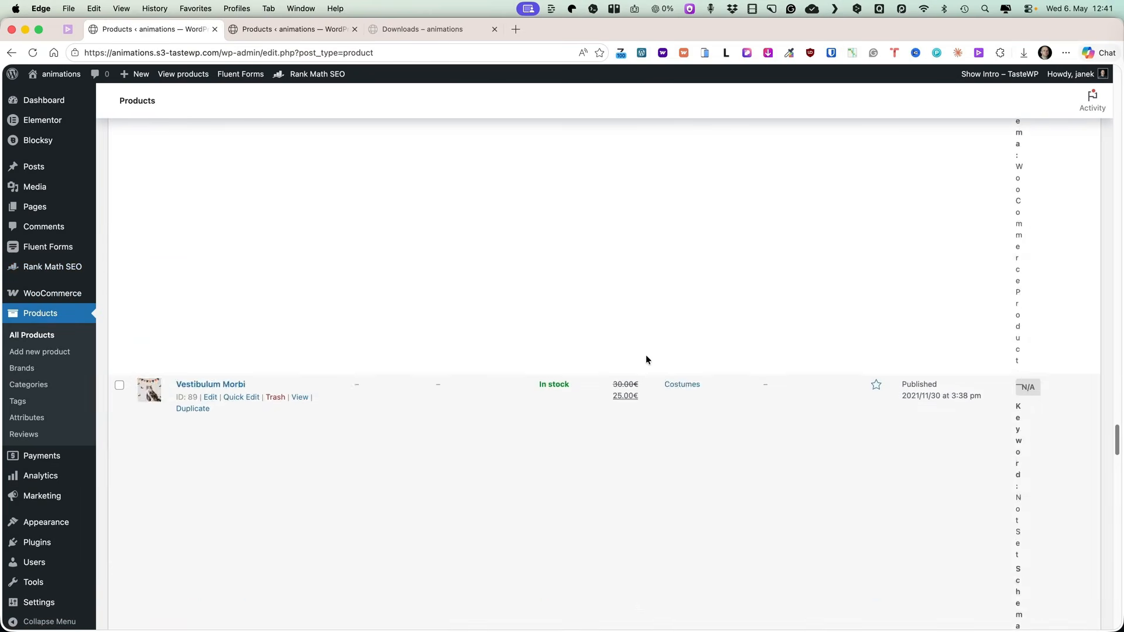
scroll(624, 349, "up", 10)
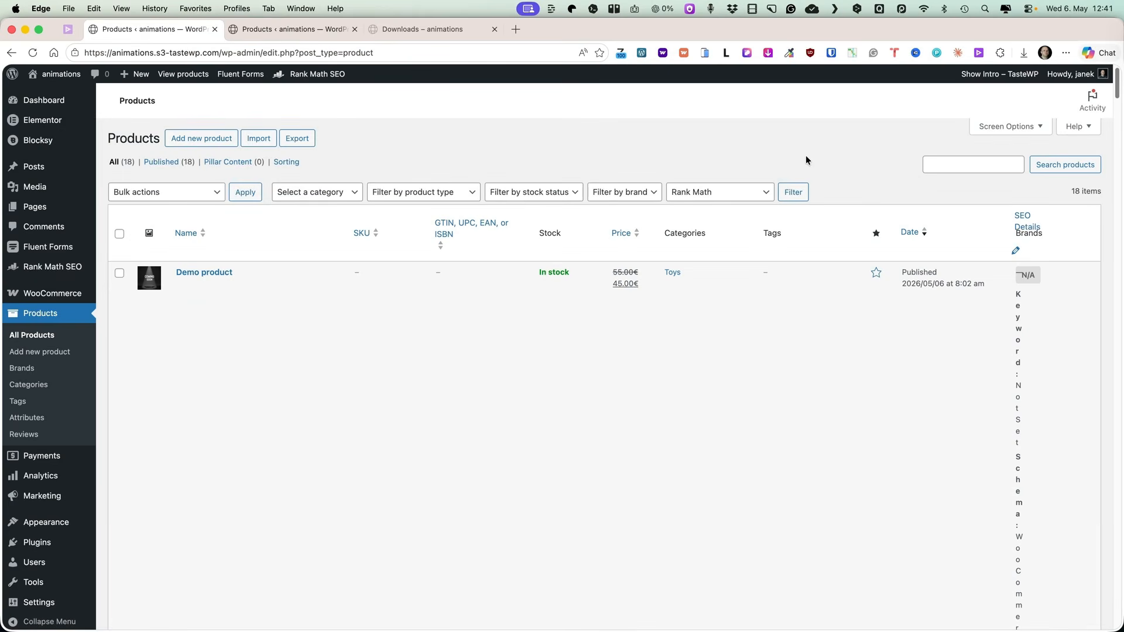
Hide the SEO Details and GTIN, UPC, EAN, or ISBN columns and set 50 items per page in Screen Options.
left_click(1008, 127)
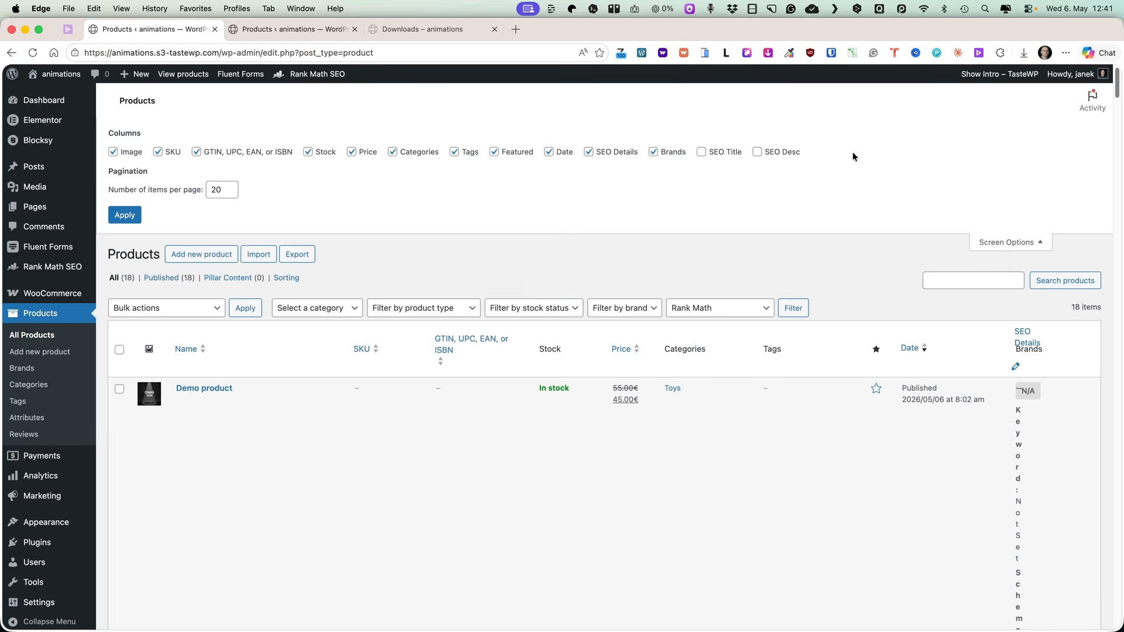
left_click(588, 153)
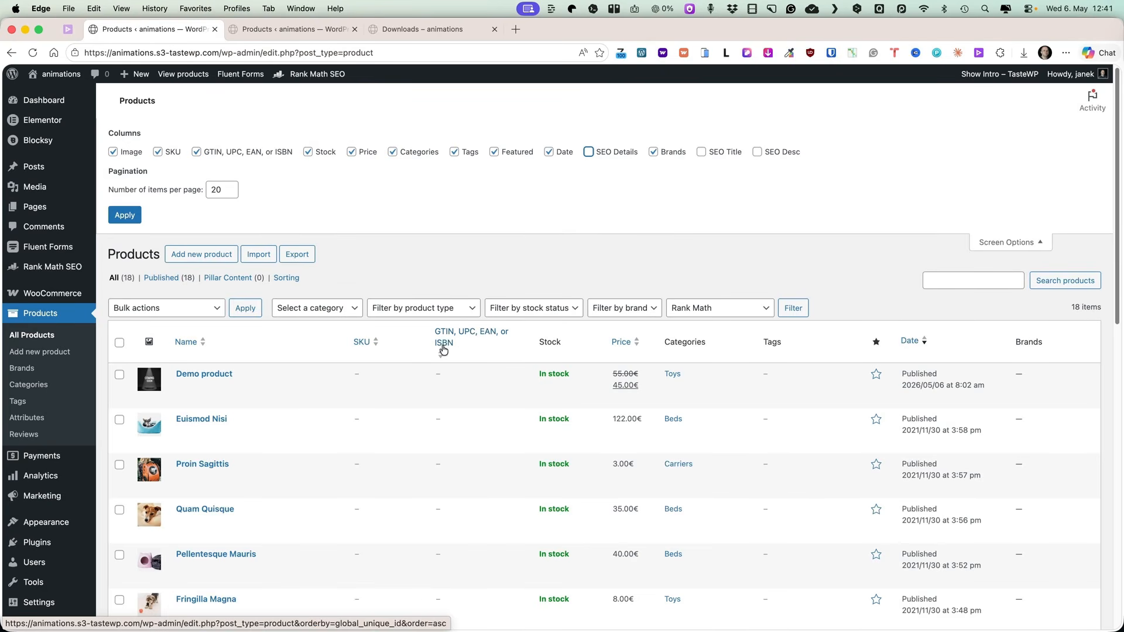
left_click(197, 152)
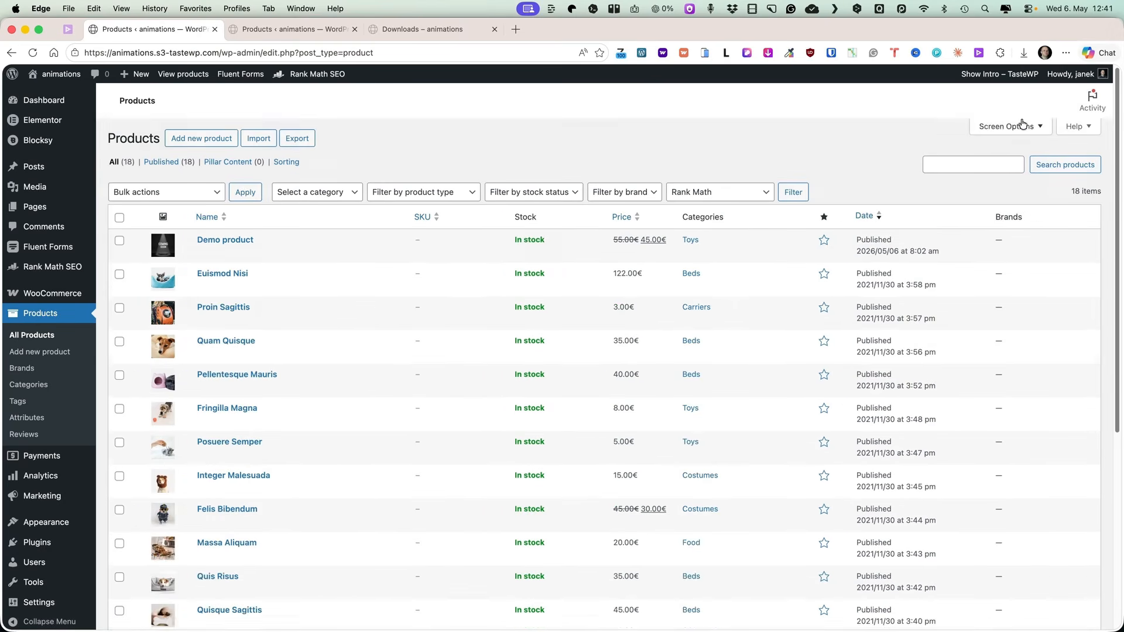
left_click(1021, 124)
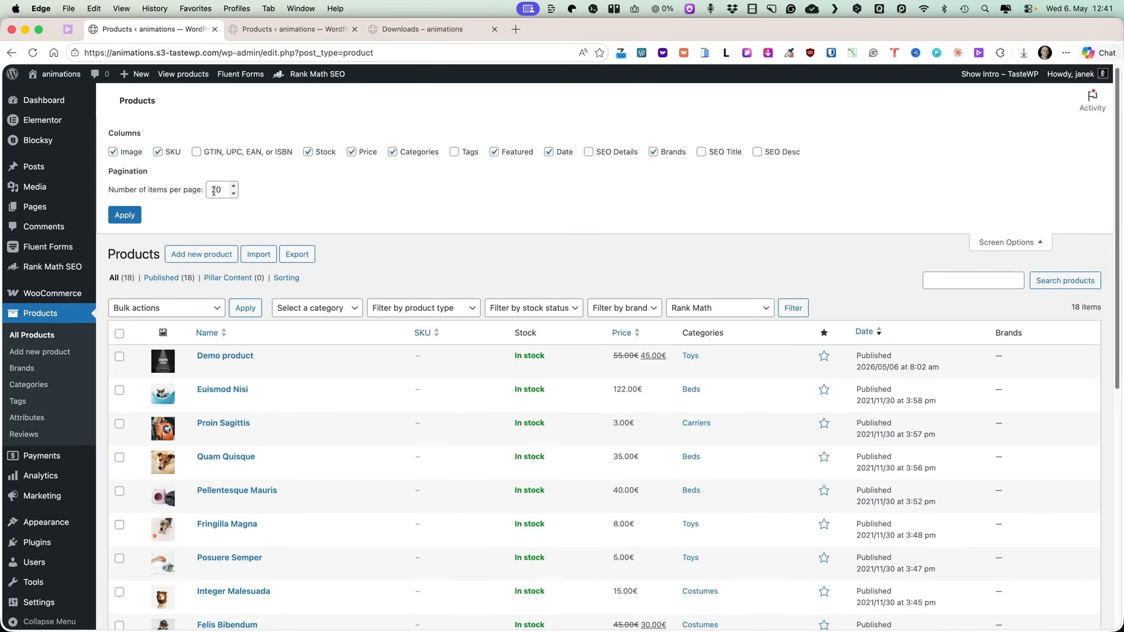
double_click(211, 189)
type("50")
left_click(122, 218)
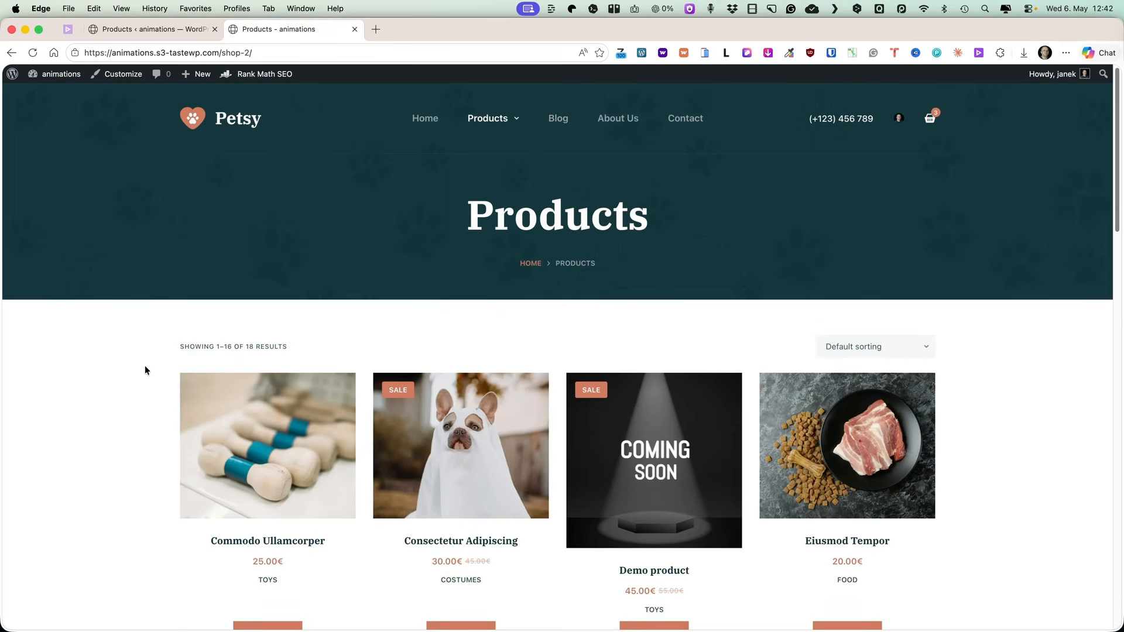
Open the products Sorting view and drag Demo product to the top of the product order.
scroll(145, 365, "down", 3)
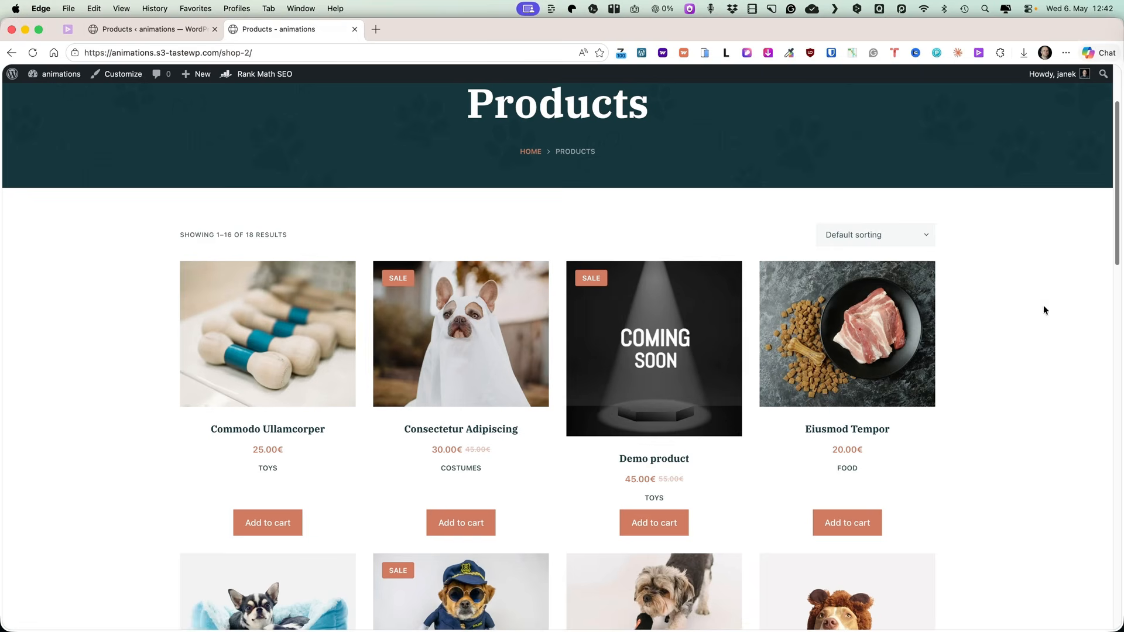
left_click(110, 32)
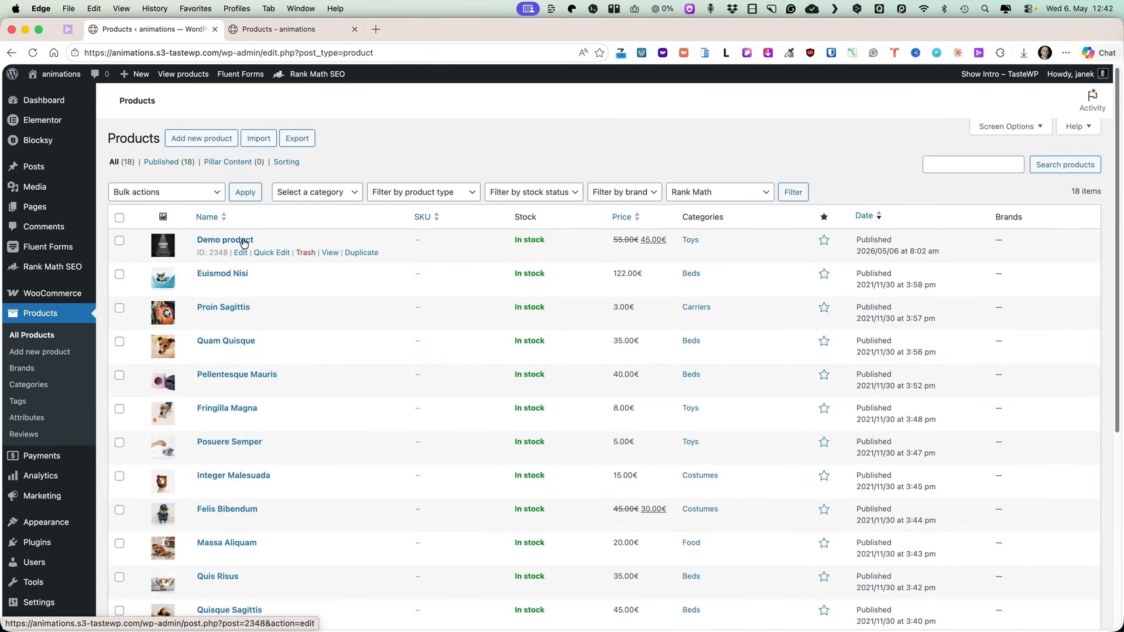
left_click(241, 34)
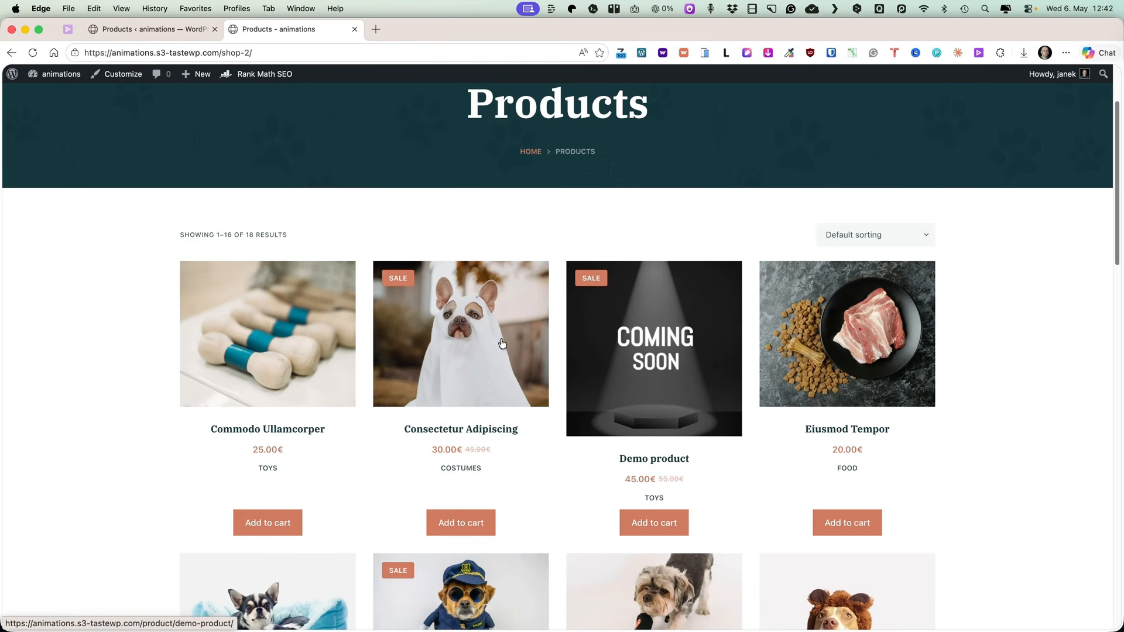
left_click(157, 31)
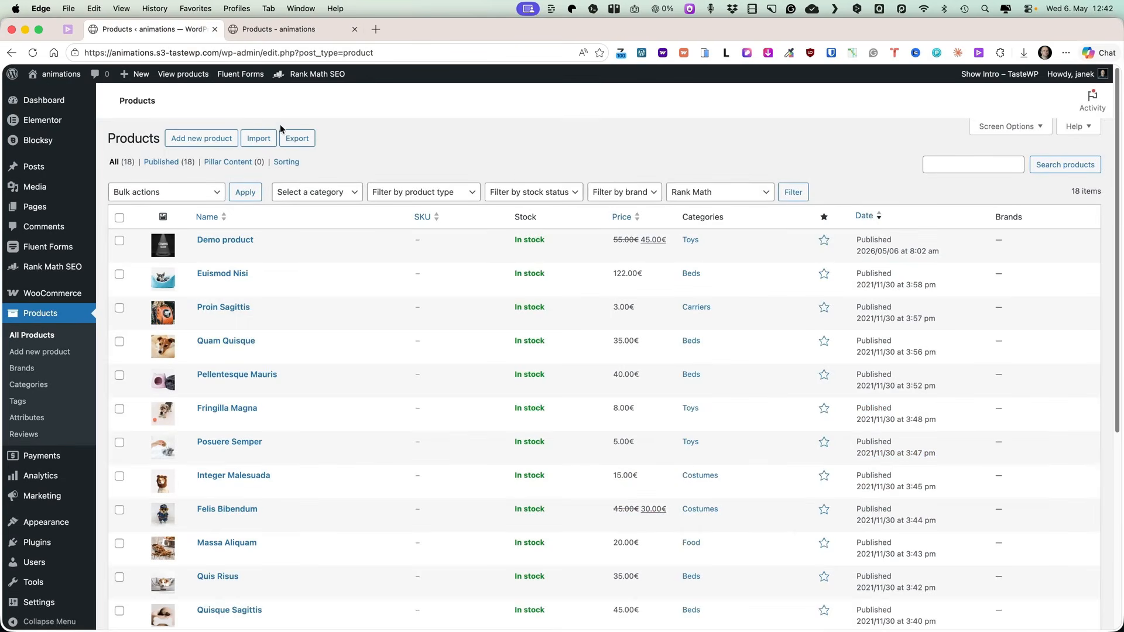
left_click(291, 163)
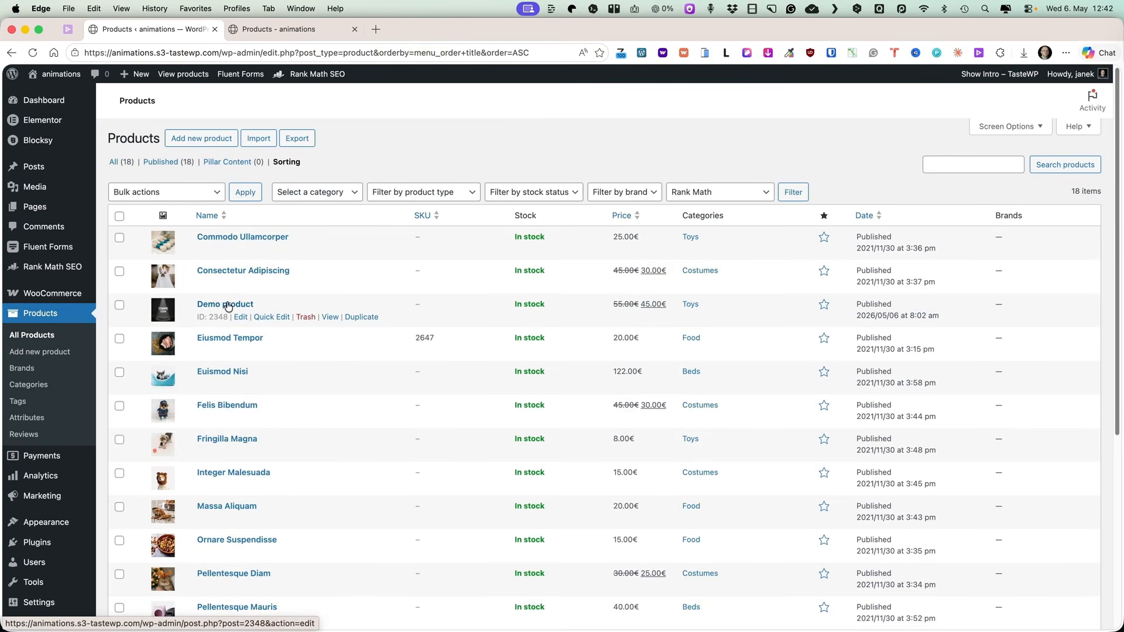
left_click_drag(141, 303, 148, 227)
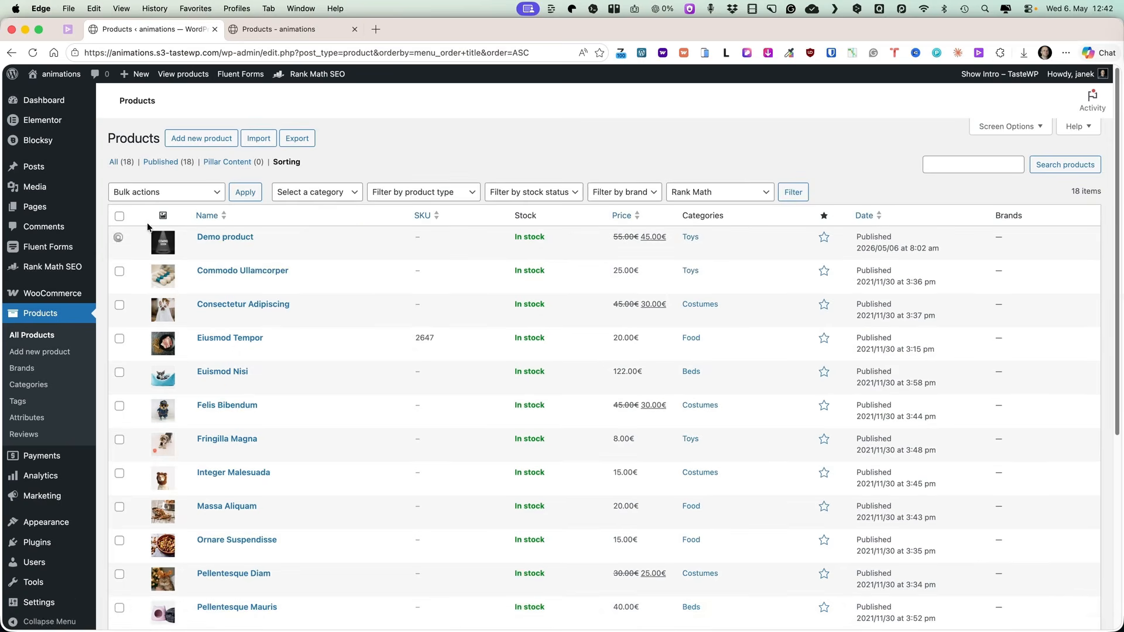
Reload the shop page and open the Toys category on the storefront to check the product order.
left_click(290, 29)
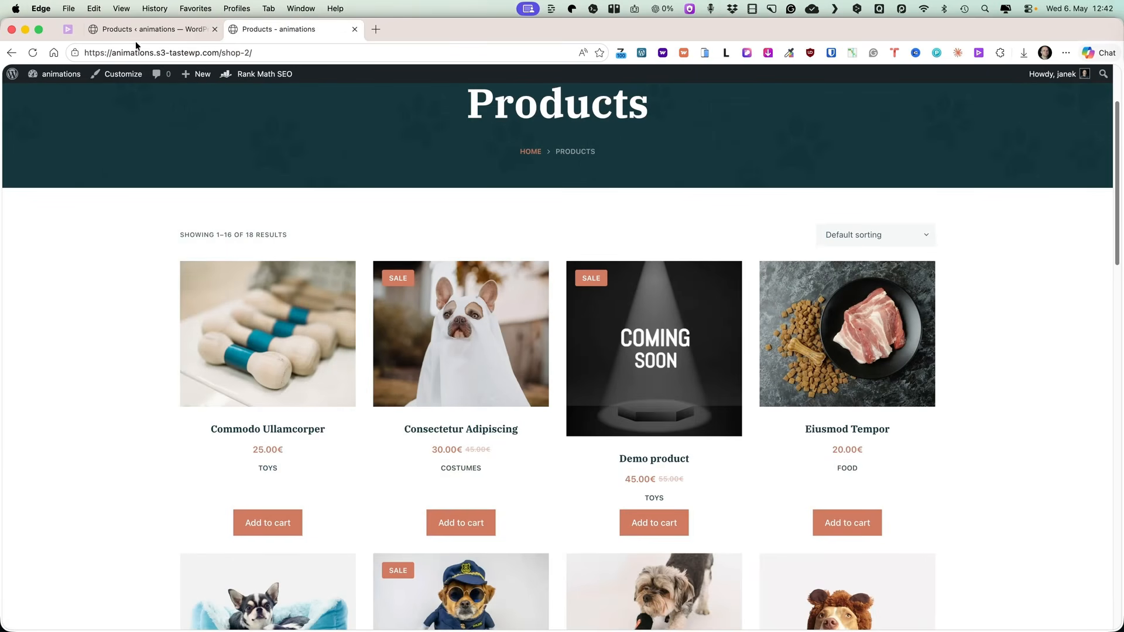
left_click(34, 52)
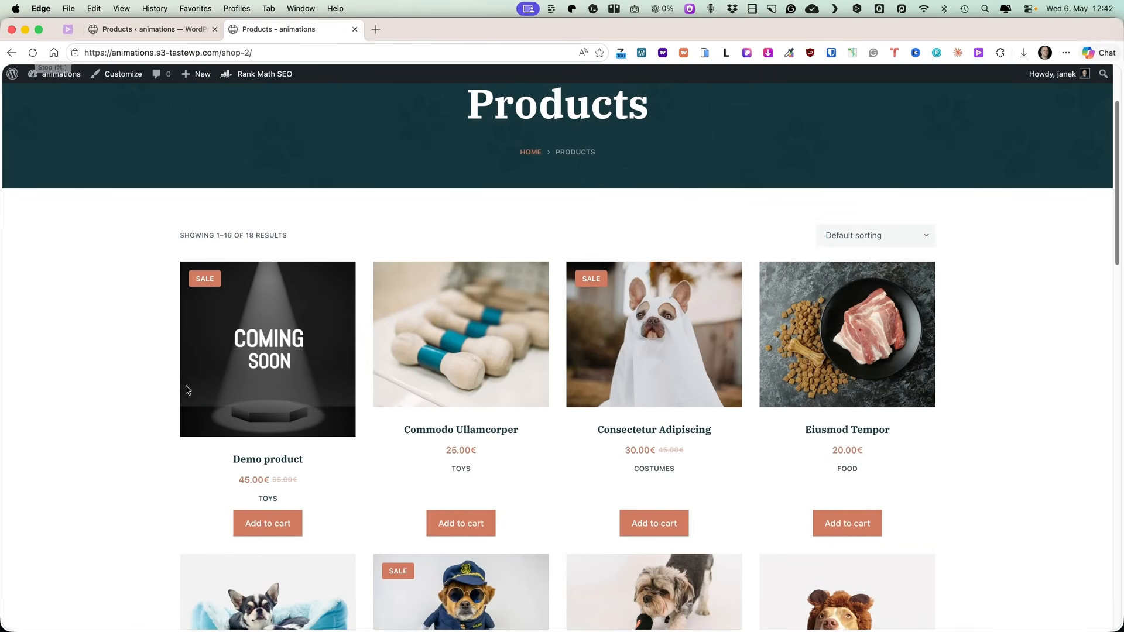
scroll(527, 170, "up", 3)
mouse_move(491, 122)
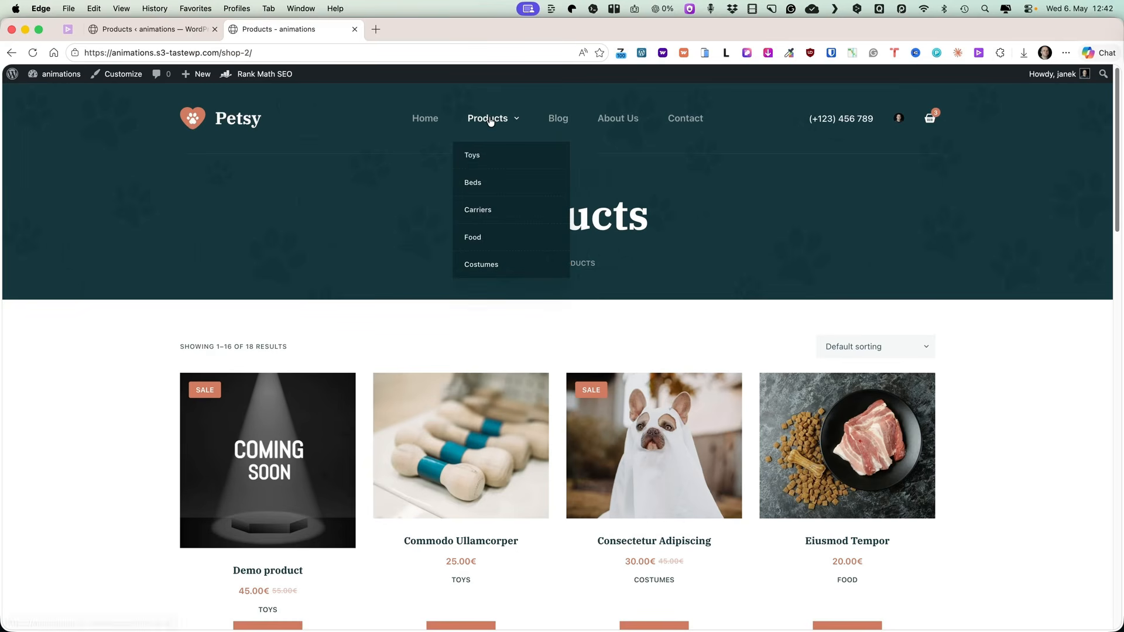
left_click(474, 159)
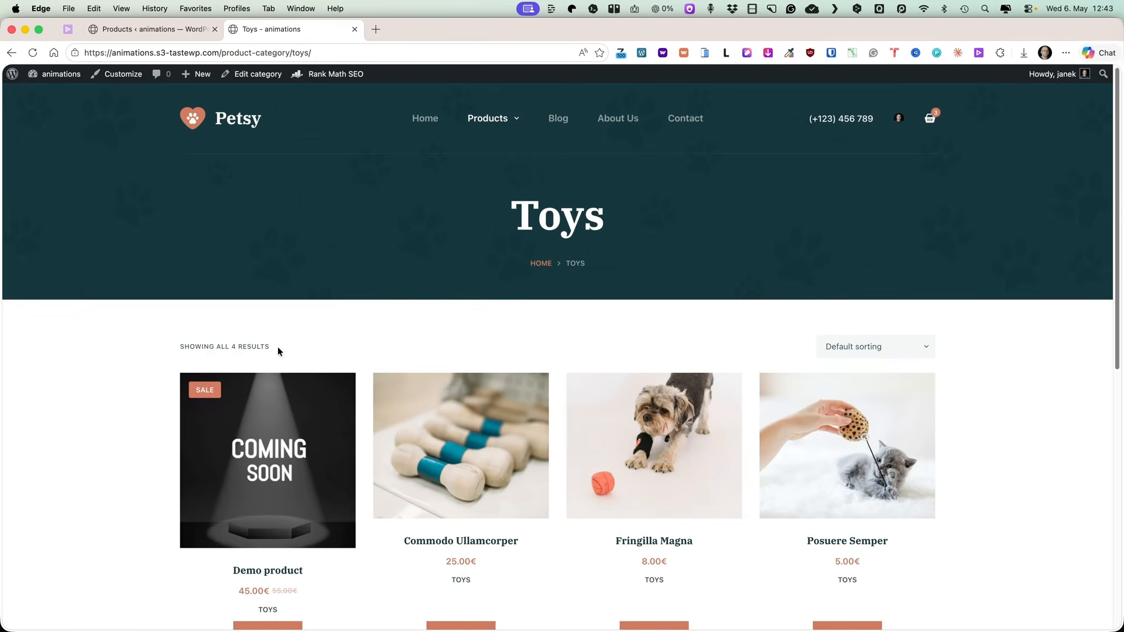
Filter the sorting list by the Toys category and drag Demo product to the bottom of it.
left_click(156, 30)
left_click(324, 194)
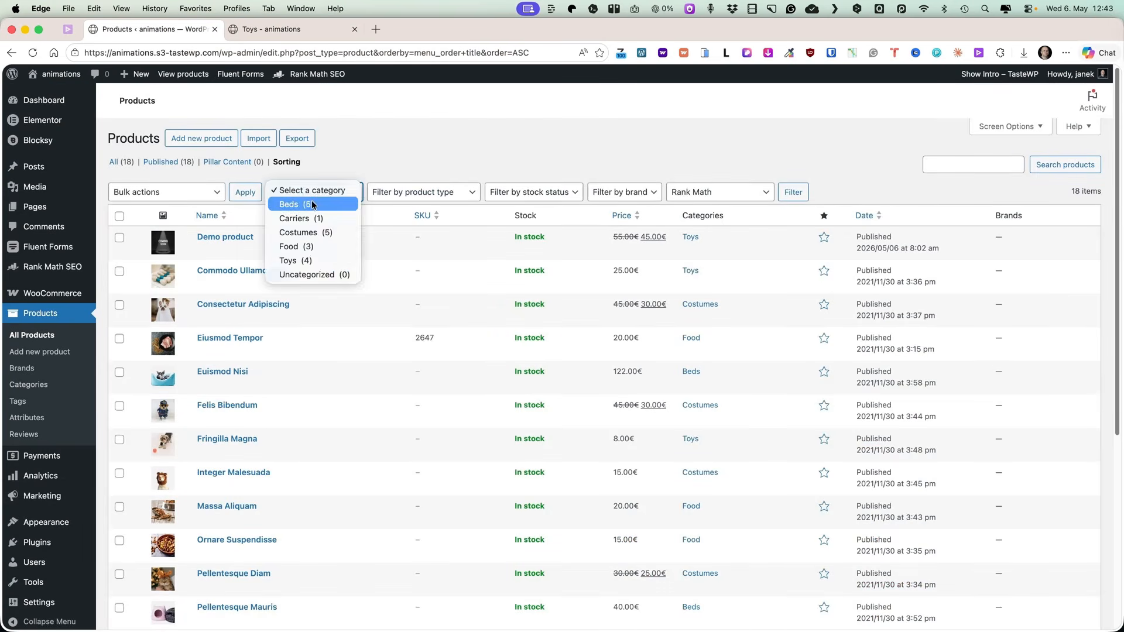
left_click(296, 258)
left_click(801, 195)
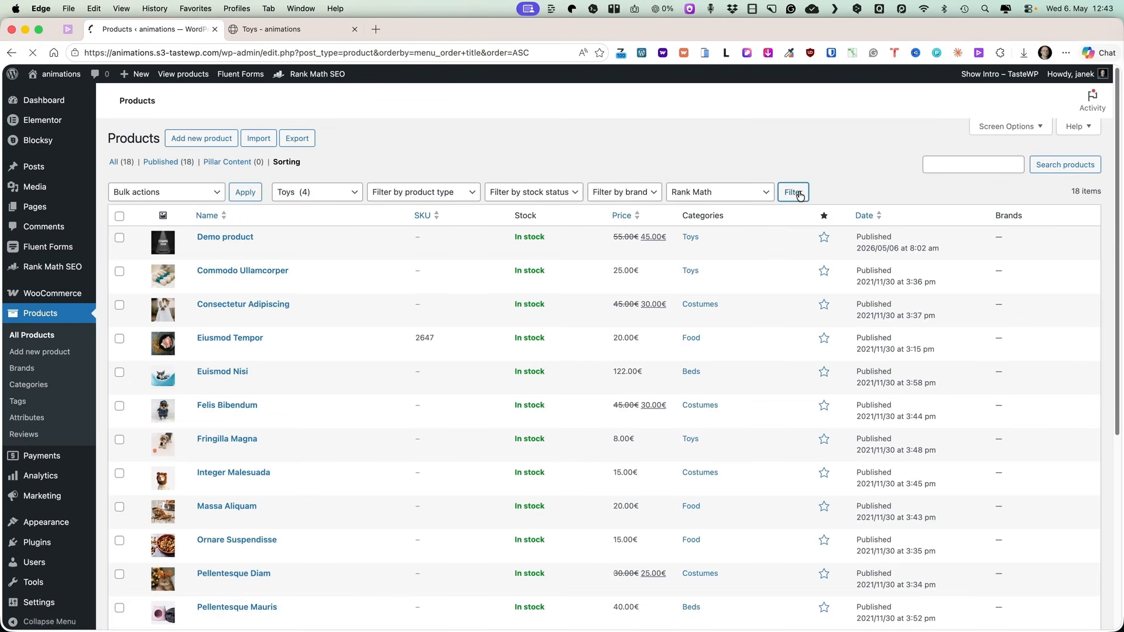
left_click_drag(162, 241, 159, 333)
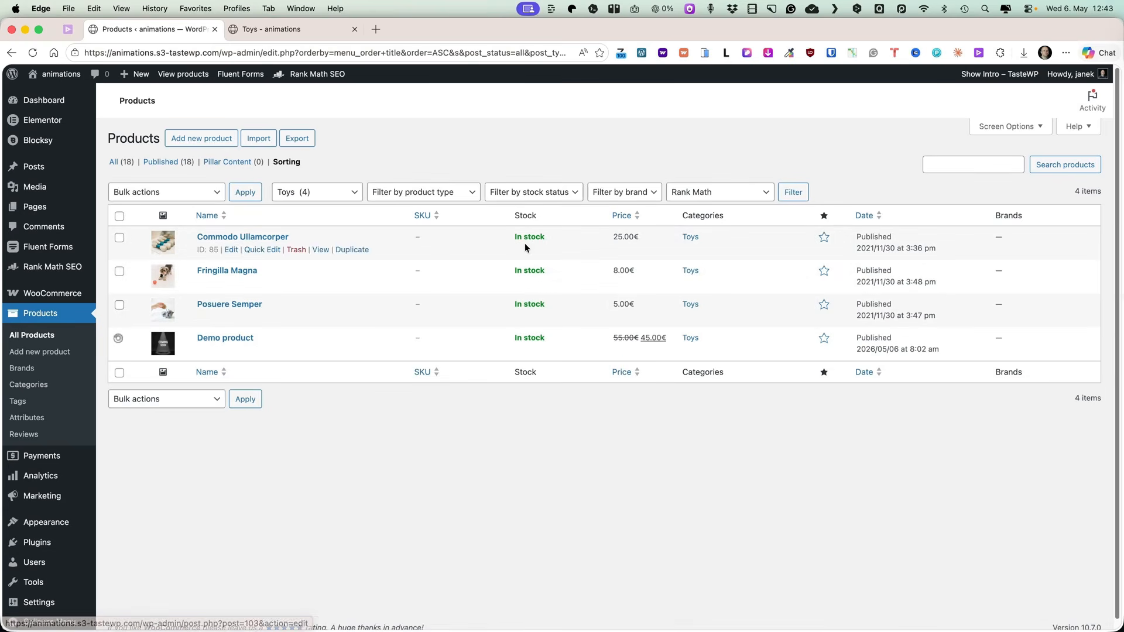
Reload the Toys category page on the storefront to check the product order, then return to the products list.
left_click(287, 28)
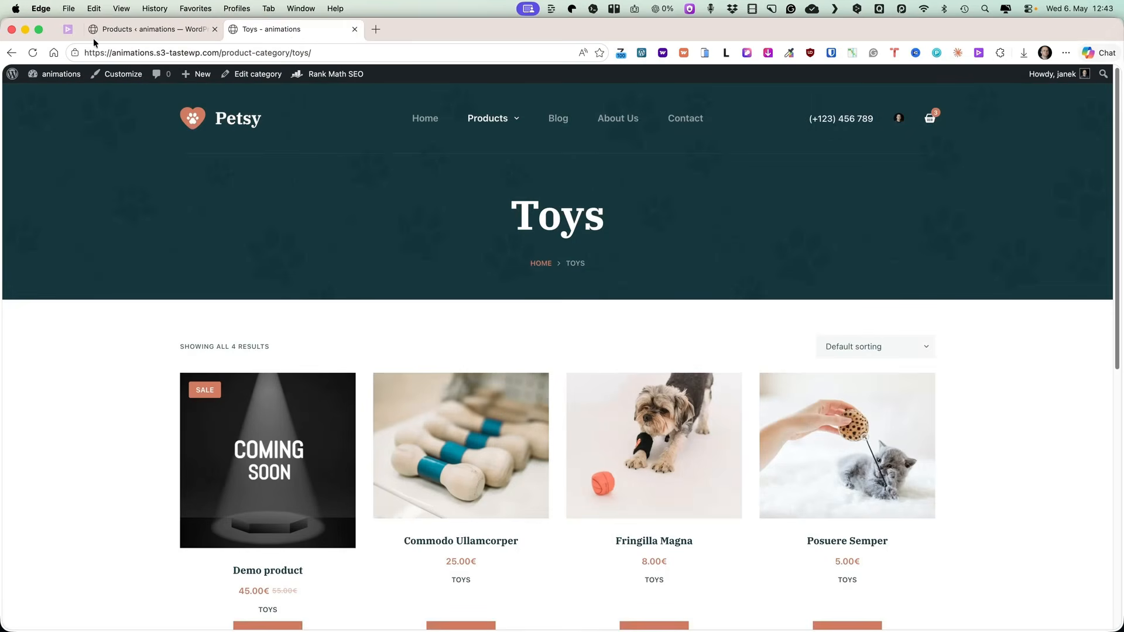
left_click(34, 52)
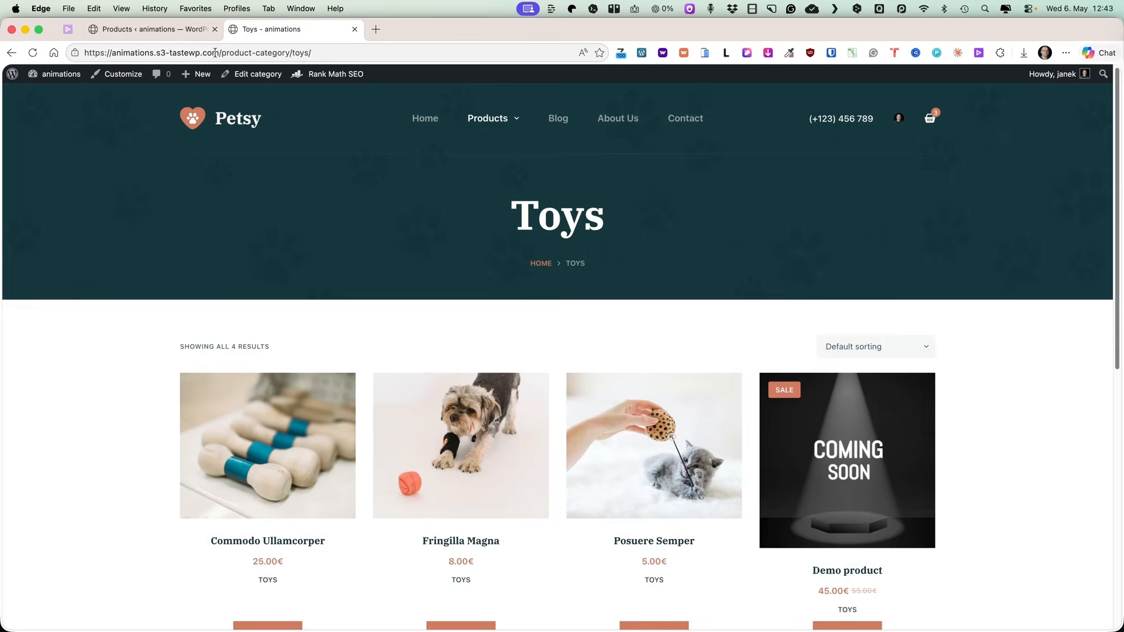
left_click(191, 31)
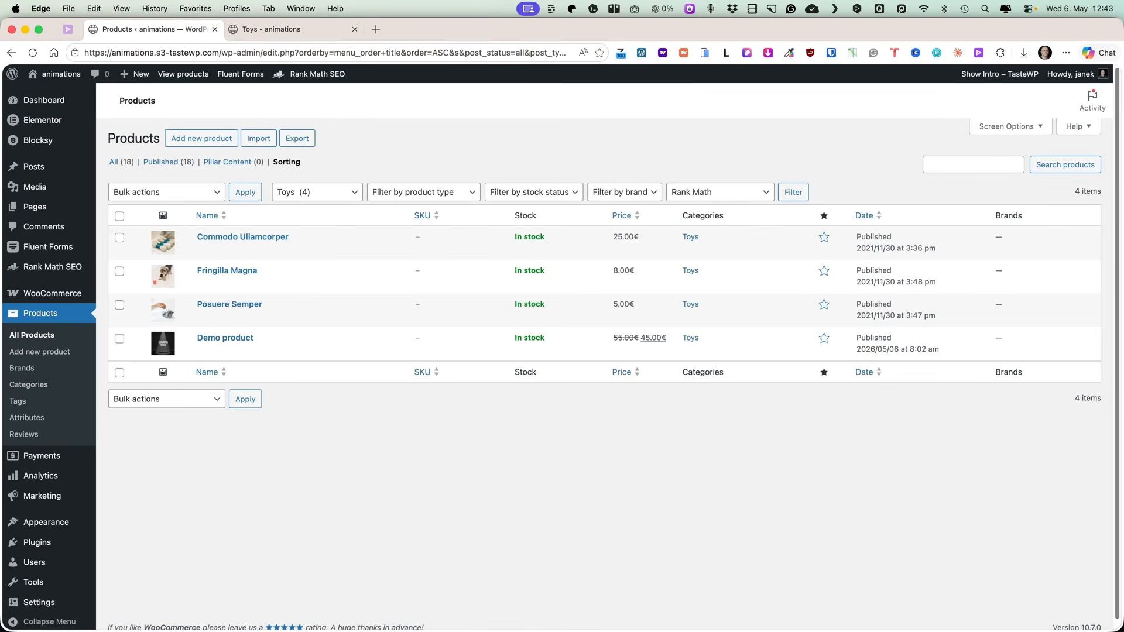
Open Demo product for editing, enable limiting purchases to 1 item per order in its inventory settings, and update it.
left_click(230, 341)
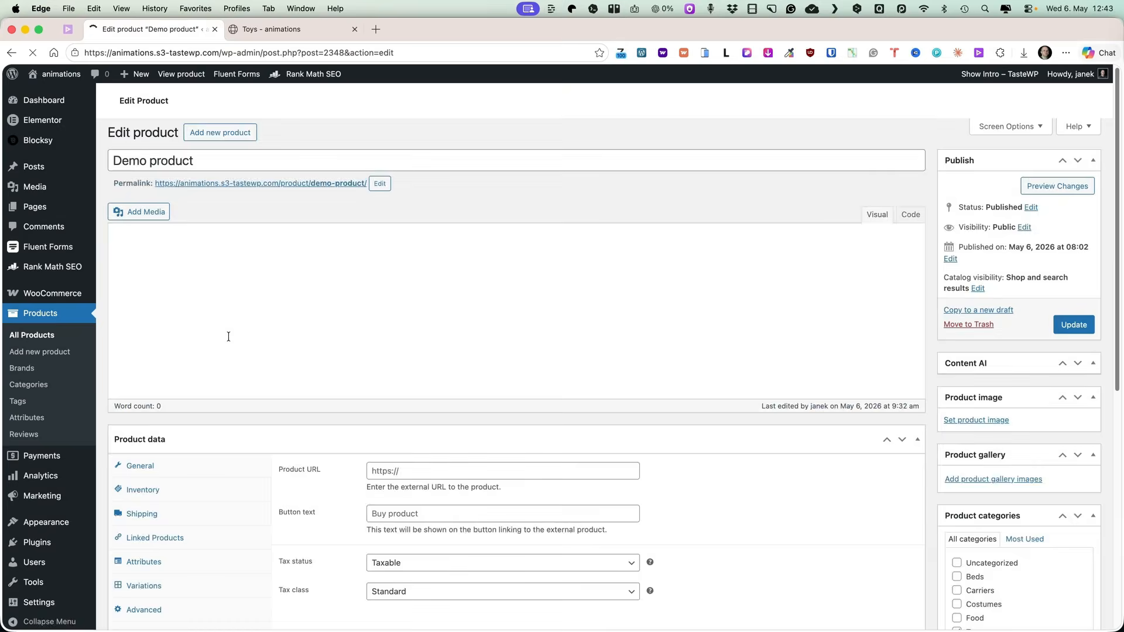
scroll(228, 334, "down", 3)
left_click(146, 328)
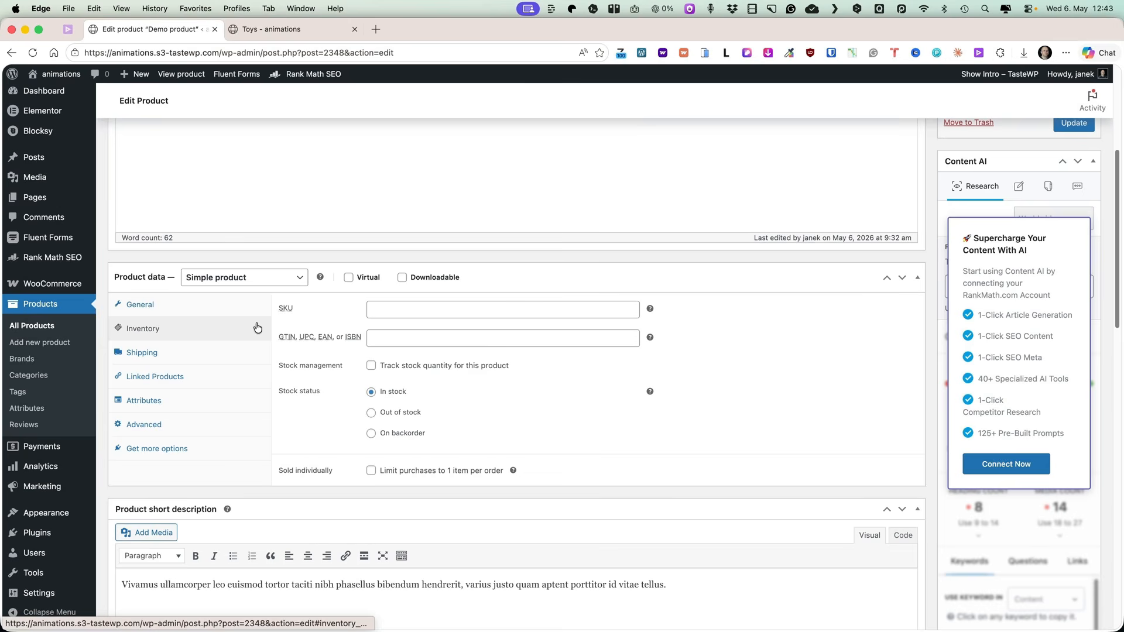
left_click(371, 472)
left_click(1077, 124)
Open the Demo product page on the storefront and review it.
left_click(257, 28)
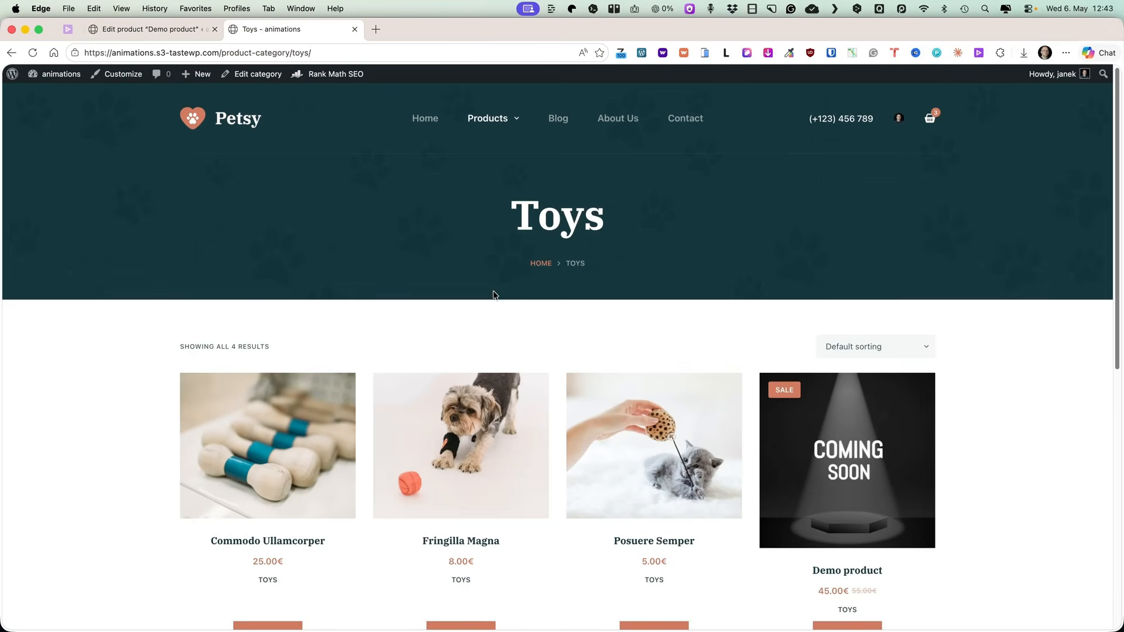
left_click(851, 455)
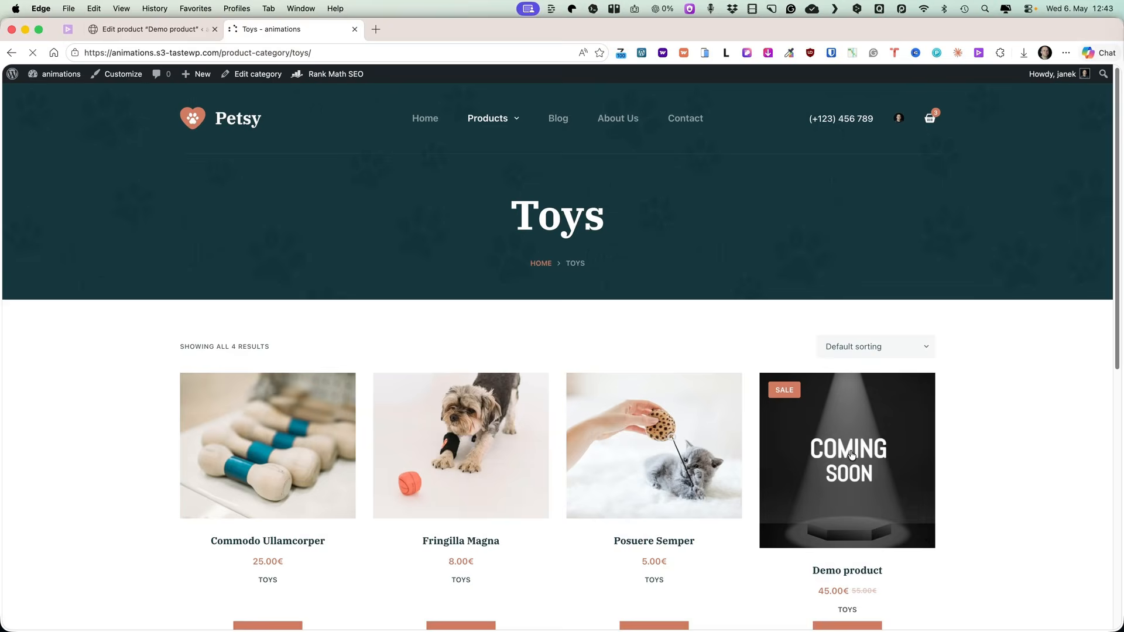
scroll(845, 439, "down", 3)
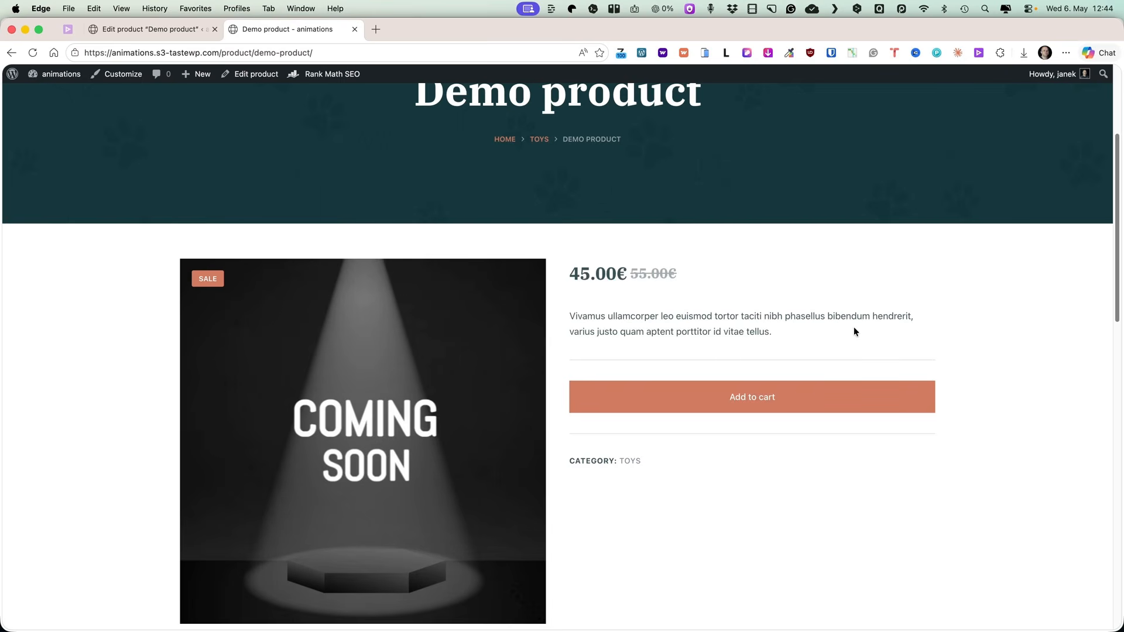
Return to the Demo product editor and enable tracking stock quantity in its inventory settings.
left_click(143, 28)
scroll(368, 399, "down", 5)
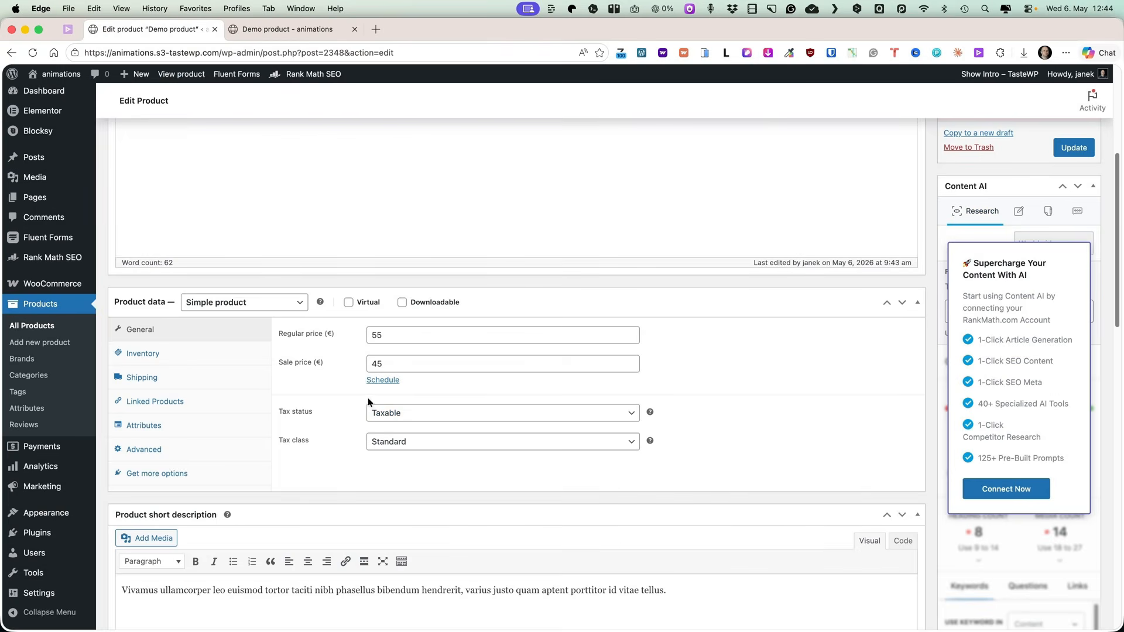
left_click(146, 356)
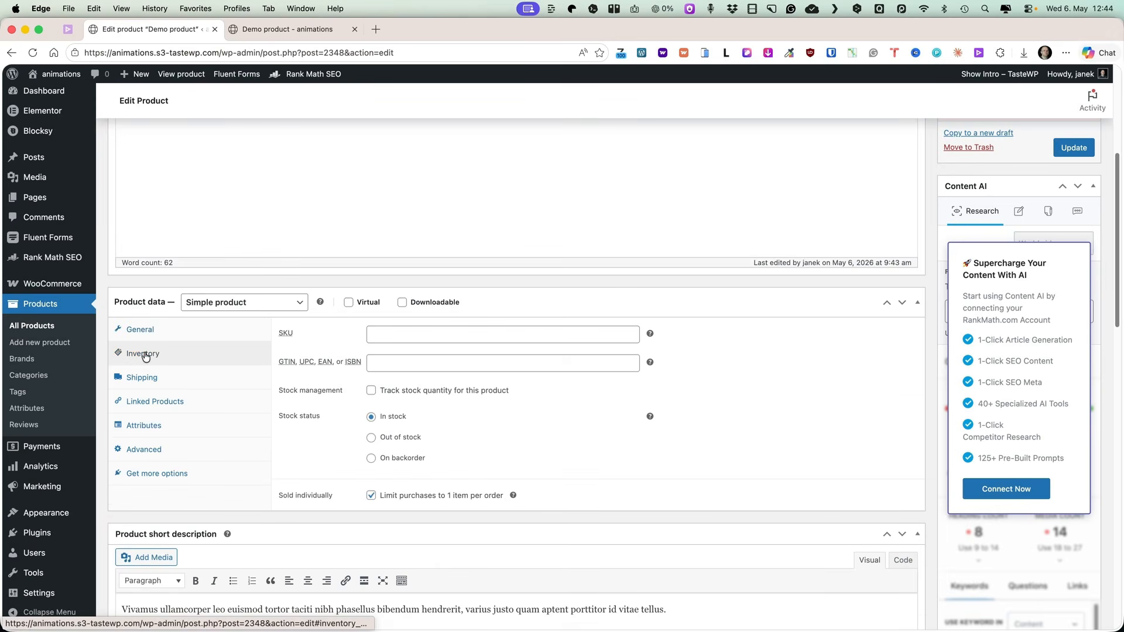
left_click(371, 390)
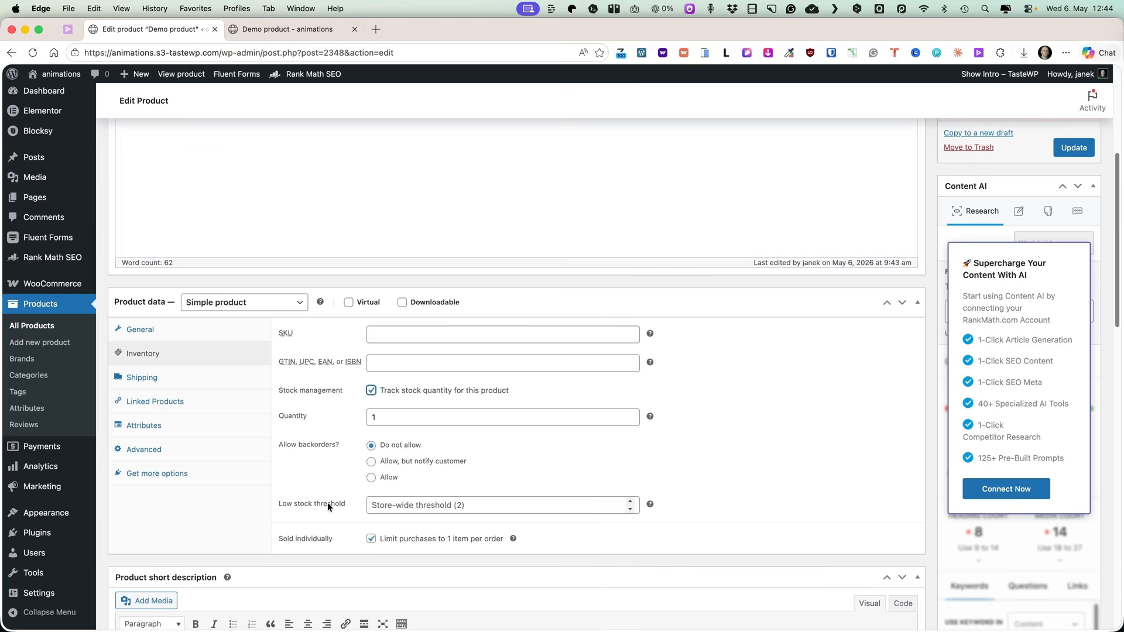
Open the WooCommerce product inventory settings in a new tab and review them.
mouse_move(70, 284)
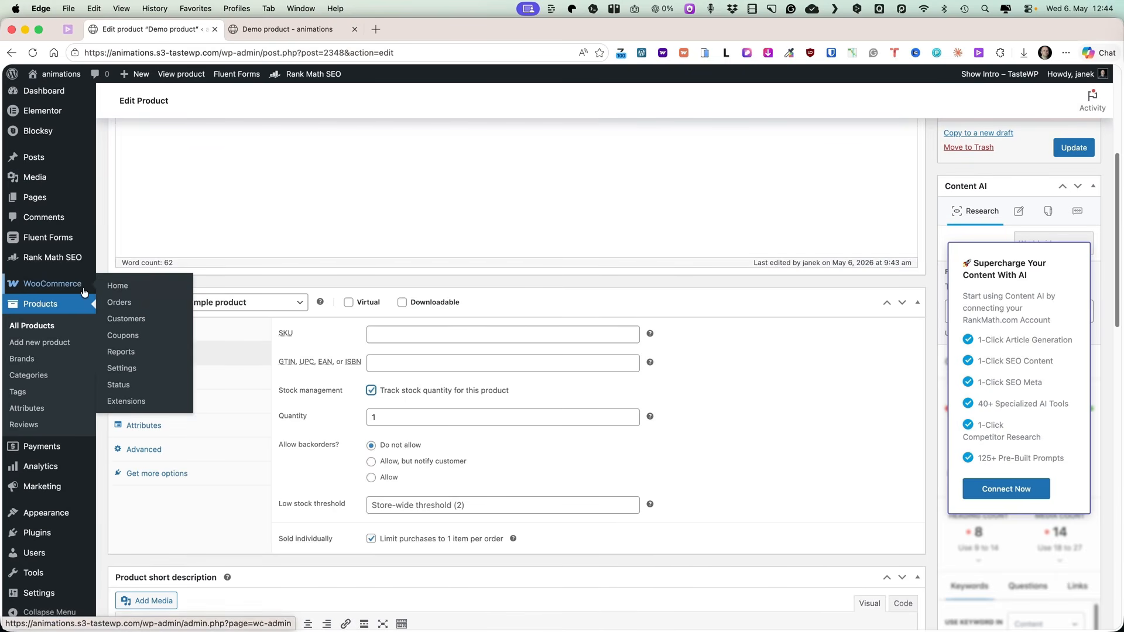
left_click(117, 374, "super")
left_click(285, 29)
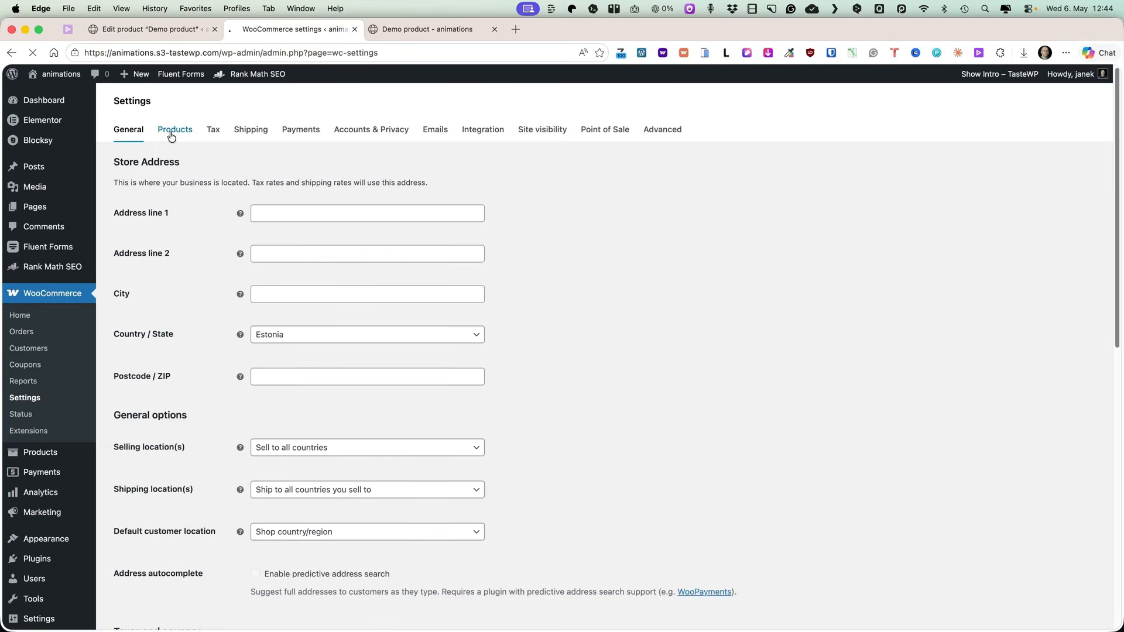
left_click(174, 131)
left_click(168, 161)
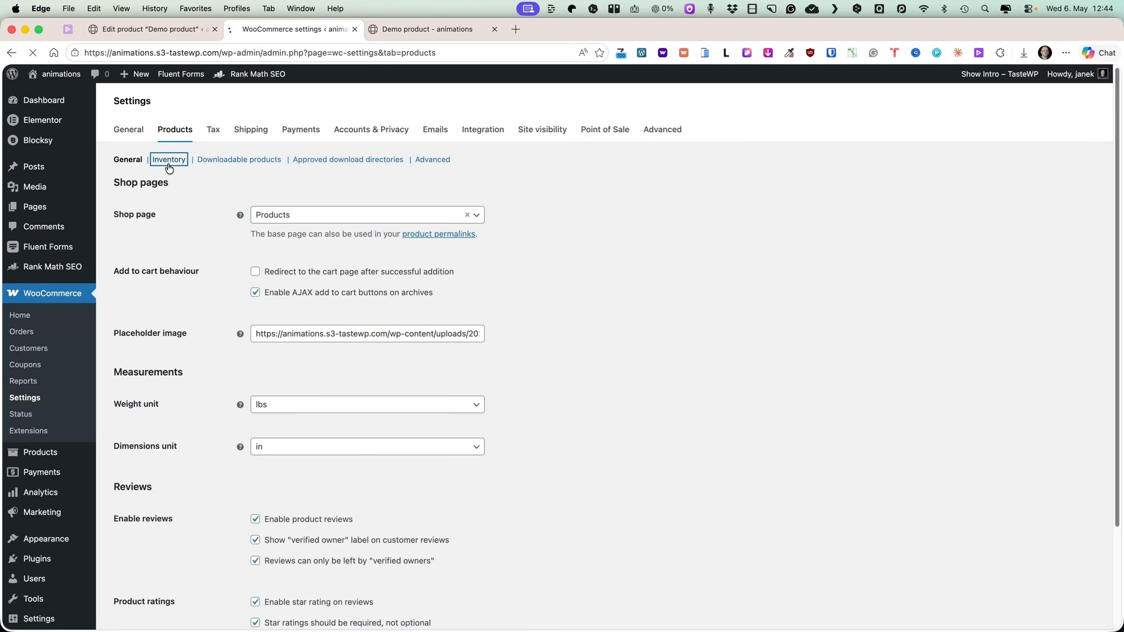
scroll(164, 391, "down", 1)
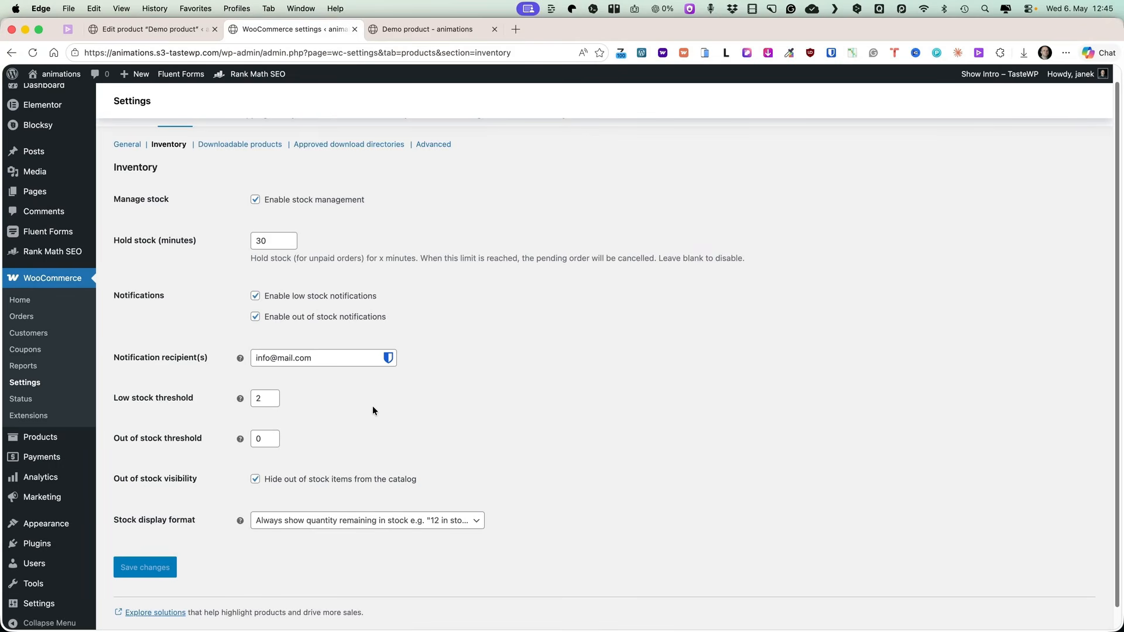
Set the Demo product's low stock threshold to 4.
left_click(153, 29)
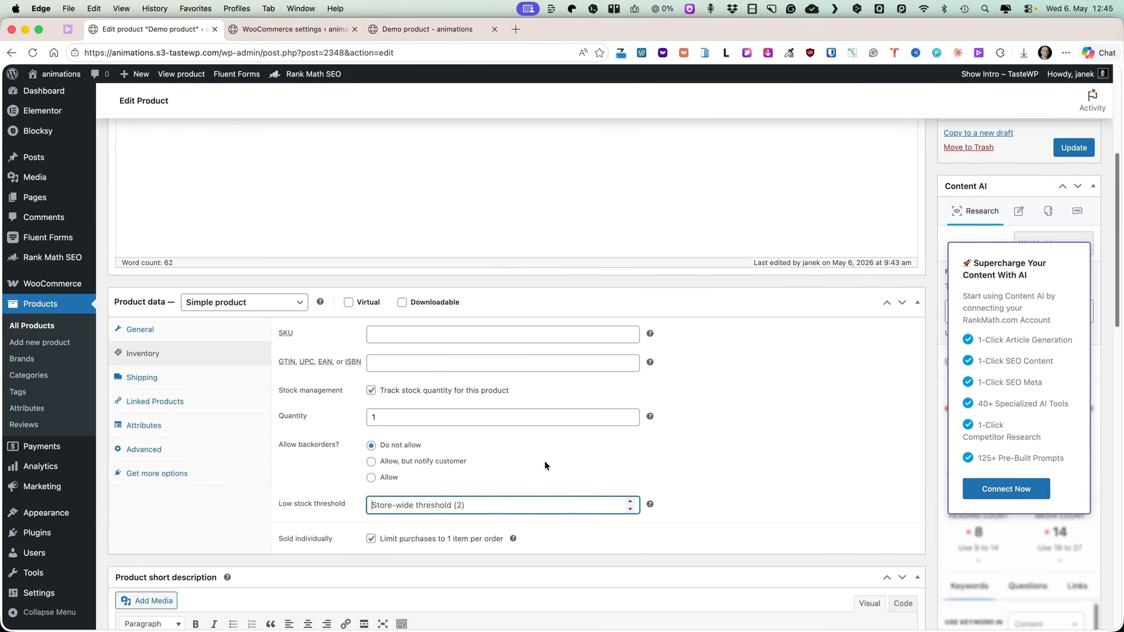
type("4")
scroll(581, 360, "down", 2)
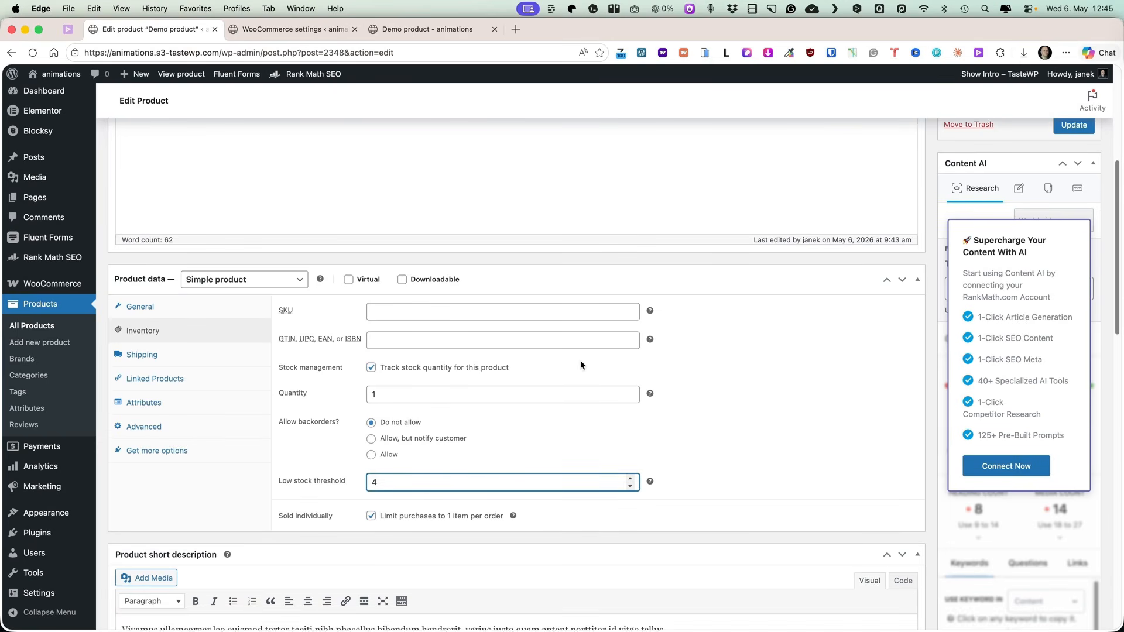
left_click(169, 488)
Type a test purchase note in the product's advanced settings and clear it again.
left_click(145, 418)
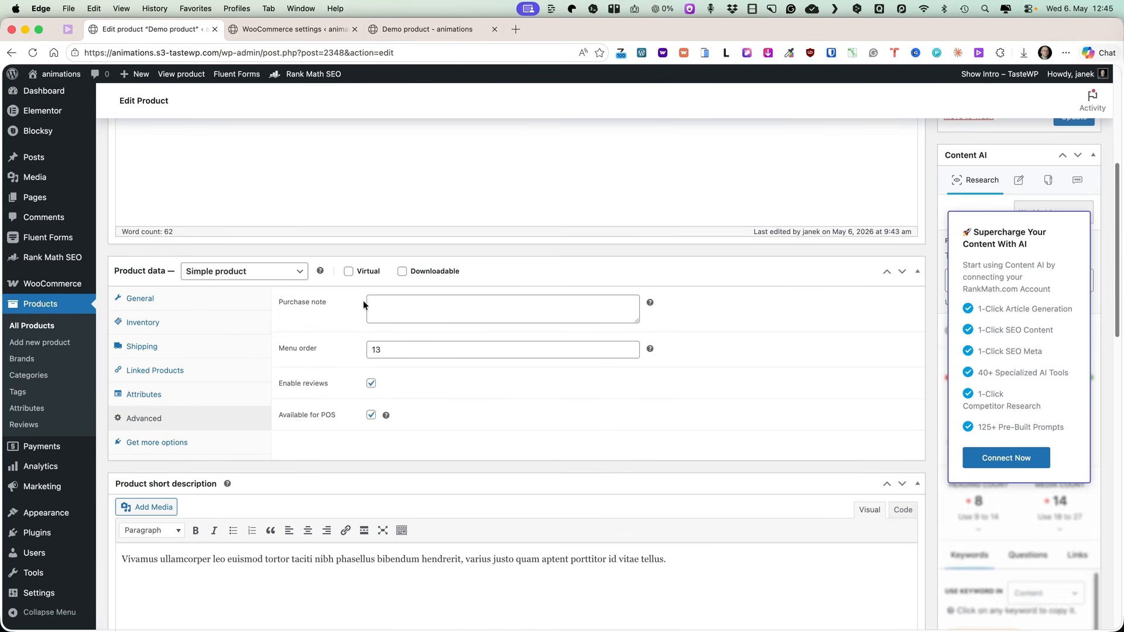
left_click(425, 298)
type("asa  asas asas asas asasasas asas")
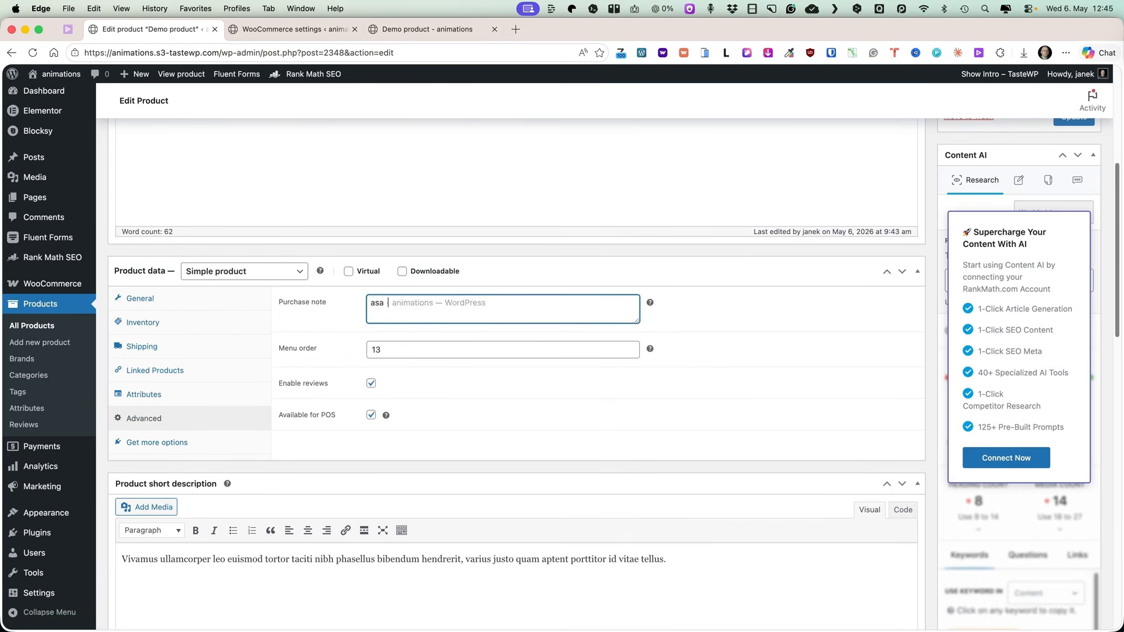
mouse_move(650, 302)
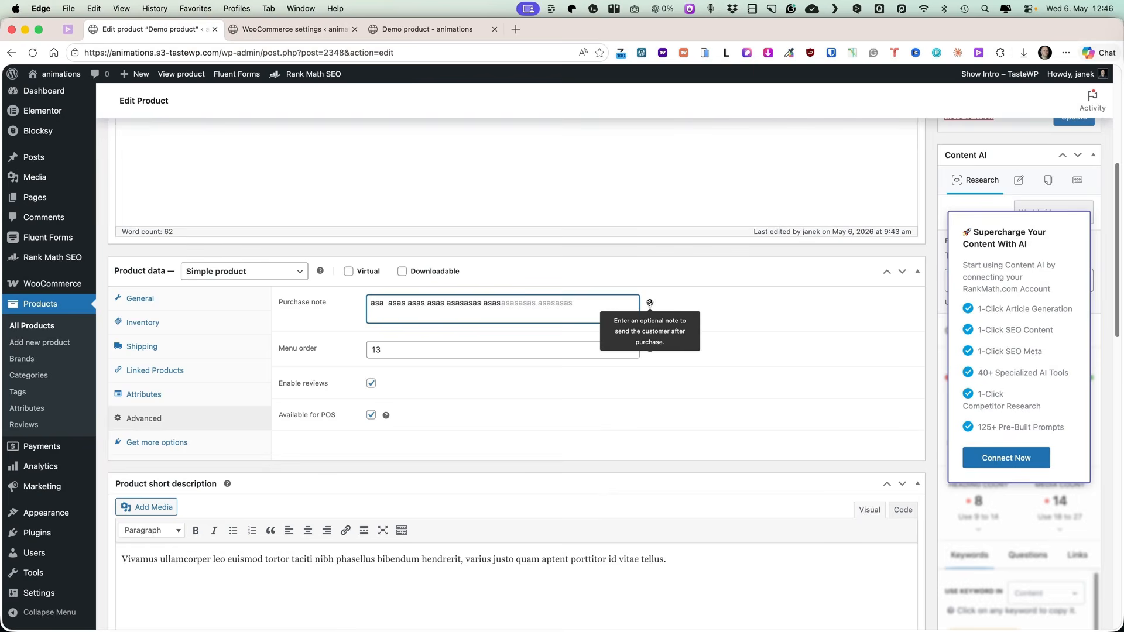
left_click_drag(531, 303, 367, 297)
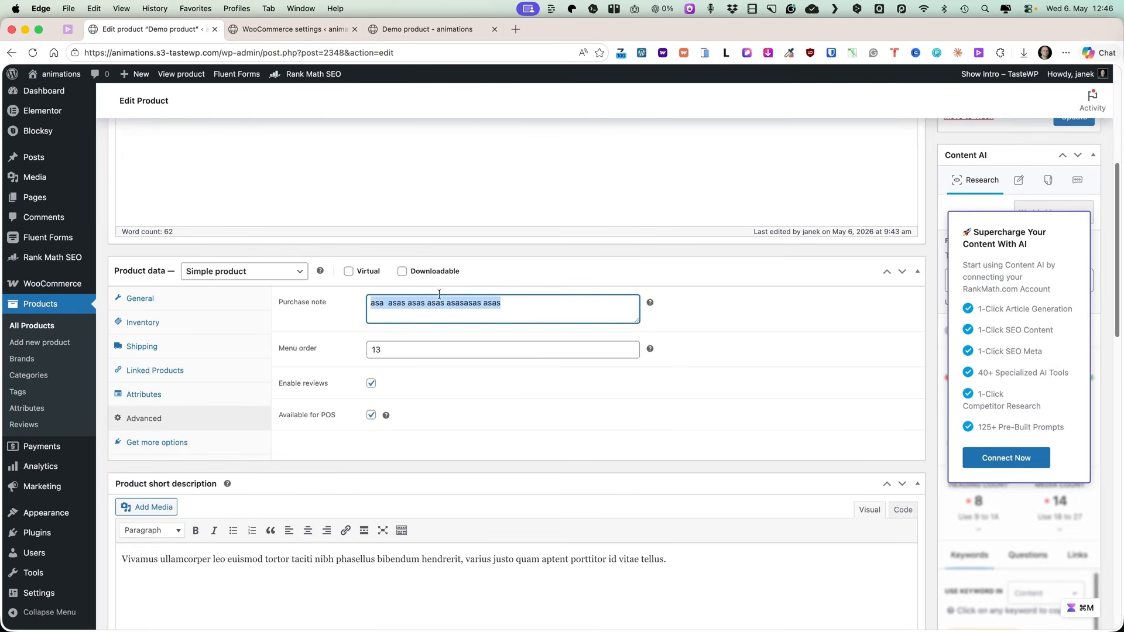
key("BackSpace")
Change the product type of Demo product to Grouped product.
scroll(410, 240, "down", 2)
scroll(430, 244, "up", 4)
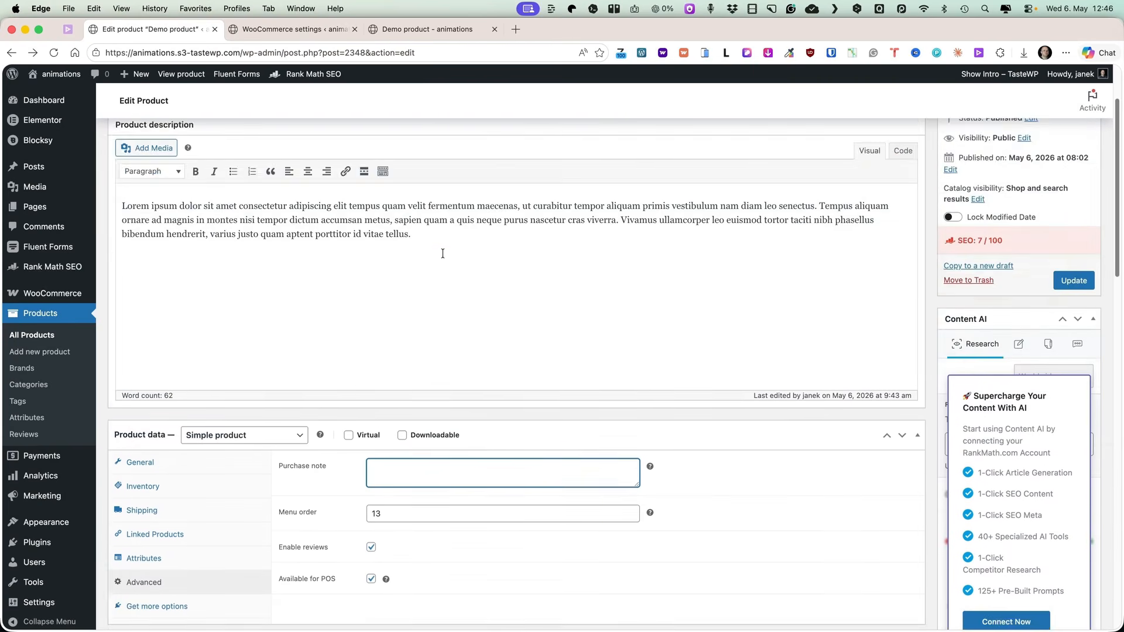
scroll(460, 316, "down", 2)
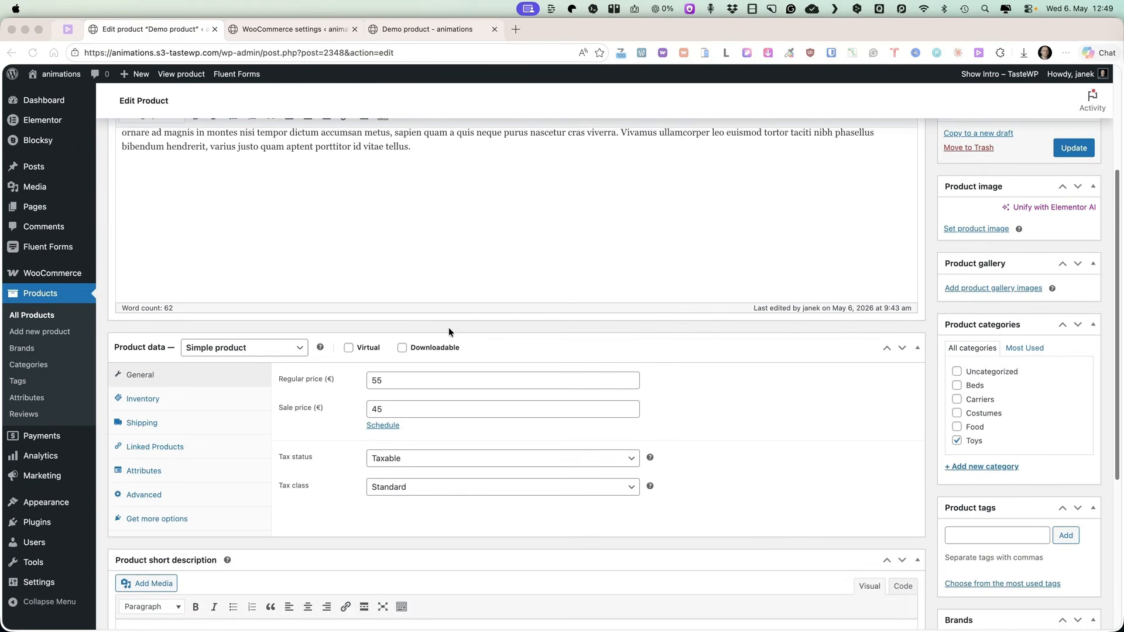
left_click(241, 348)
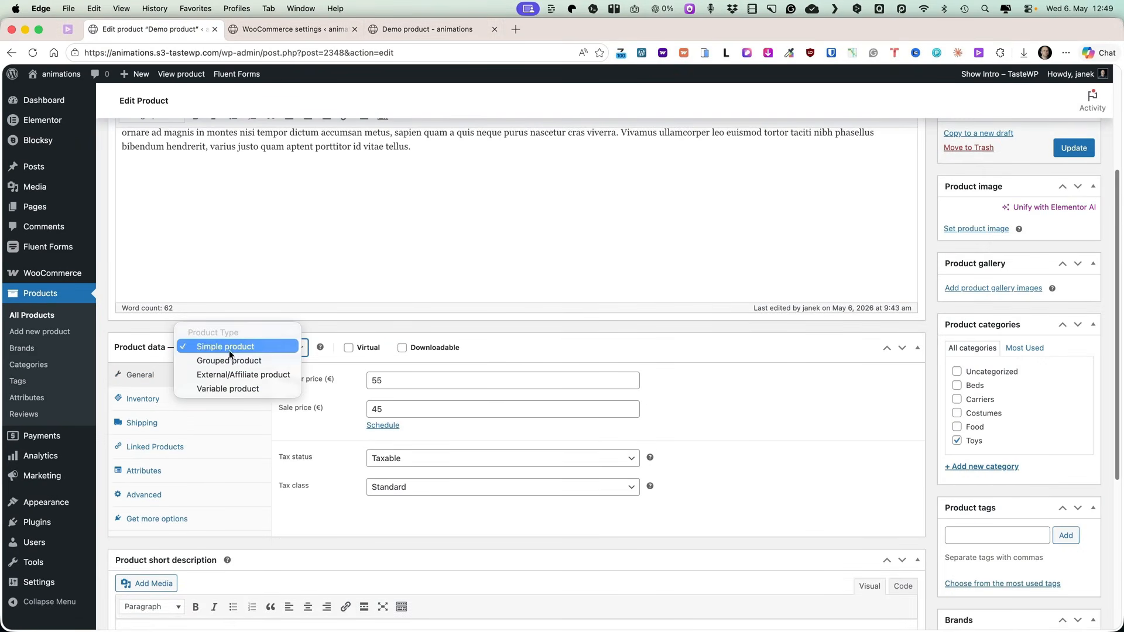
left_click(221, 361)
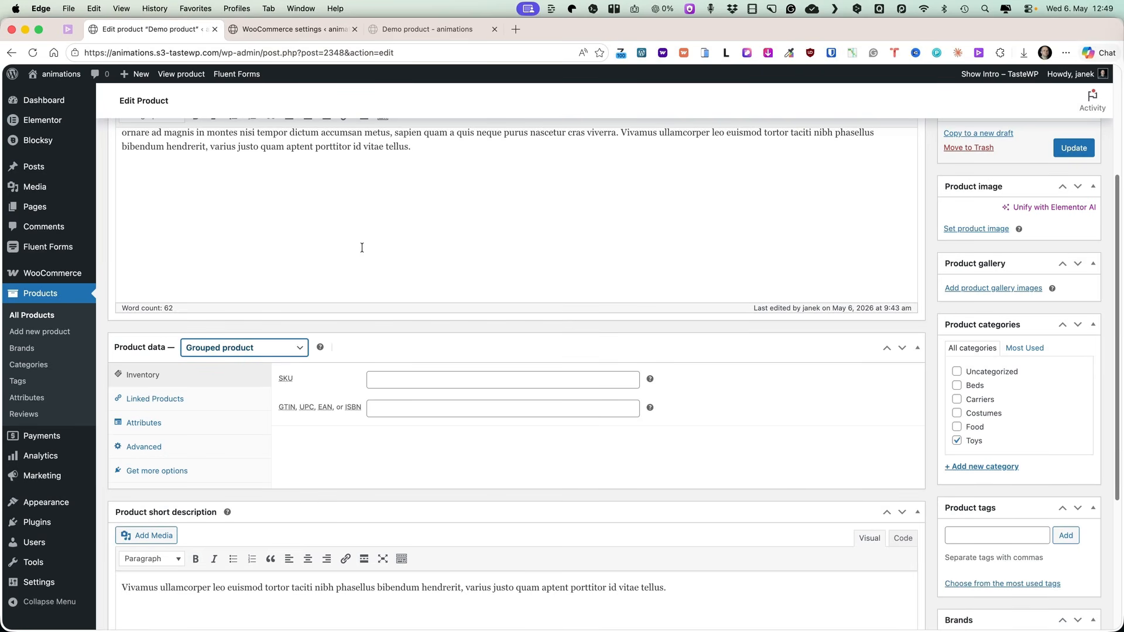
Link Commodo Ullamcorper, Pellentesque Mauris and Ornare Suspendisse as grouped products and update the product.
scroll(658, 264, "down", 1)
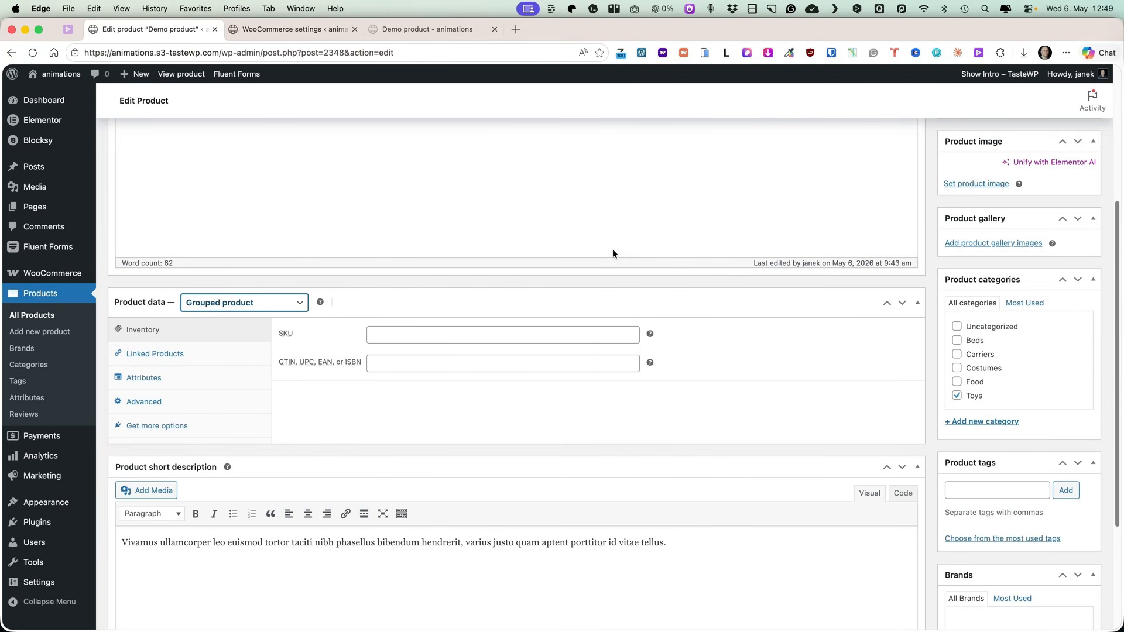
scroll(615, 257, "down", 1)
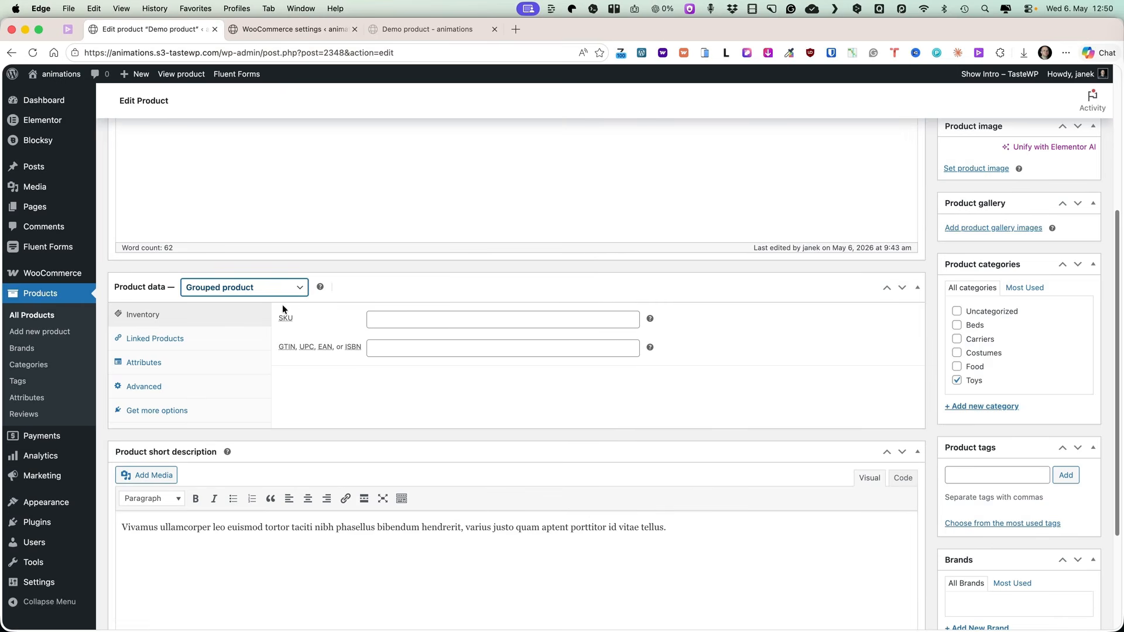
scroll(304, 328, "up", 1)
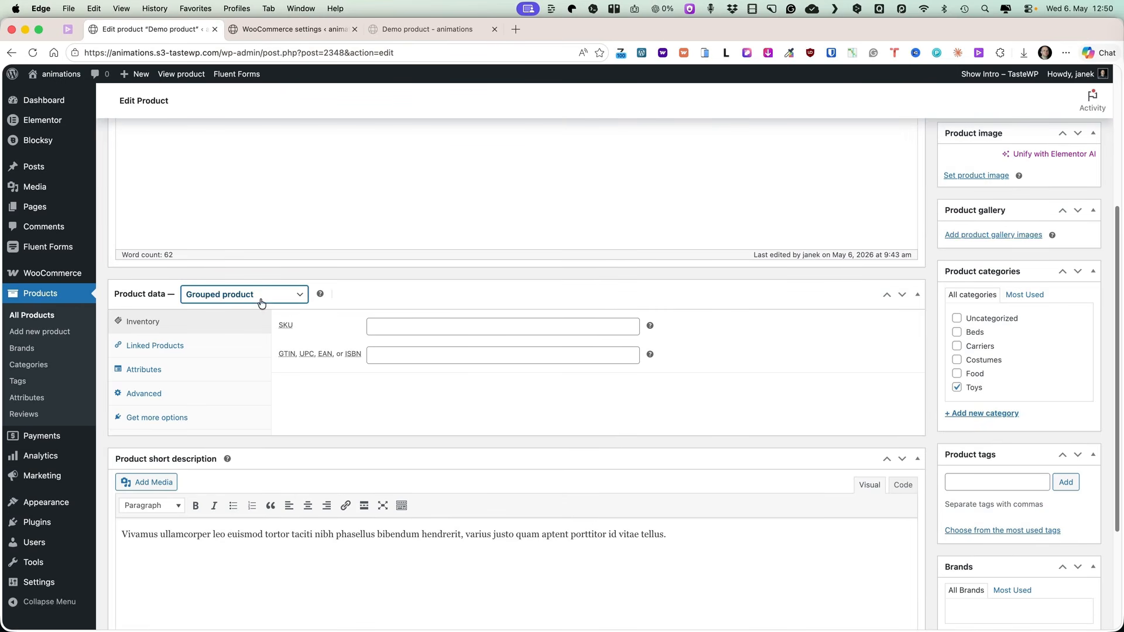
left_click(172, 345)
left_click(442, 326)
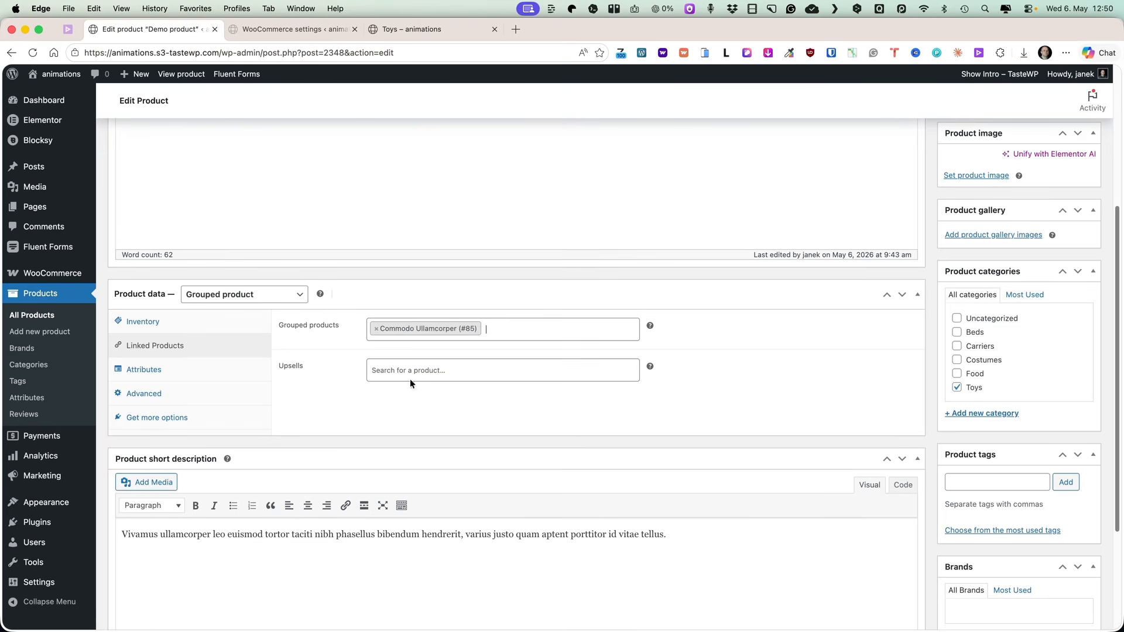
type("mau")
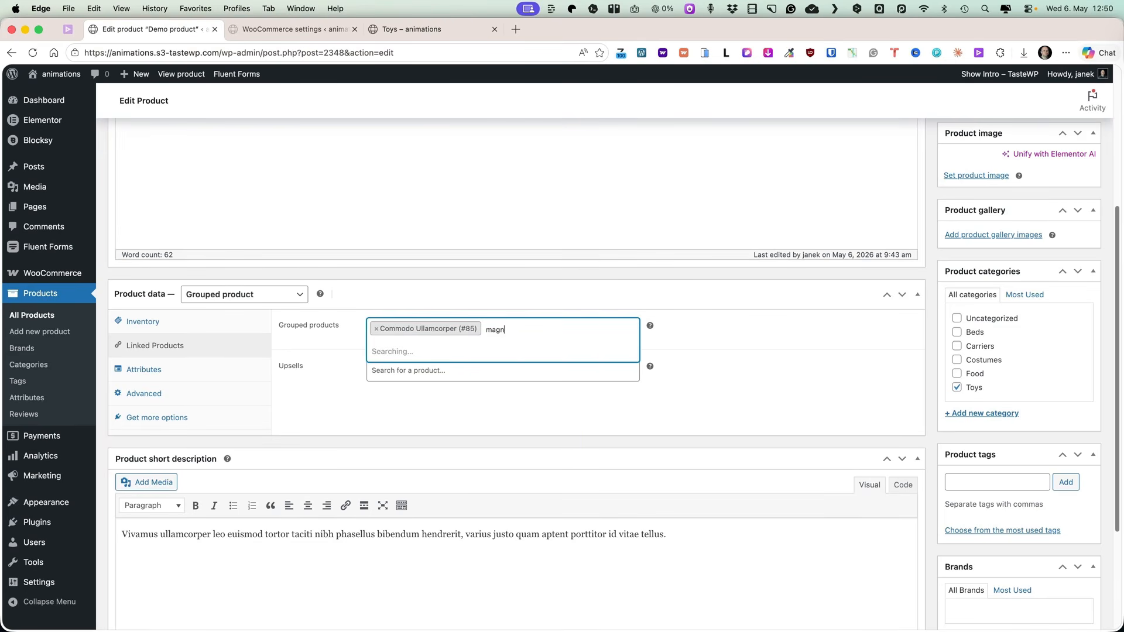
left_click(432, 359)
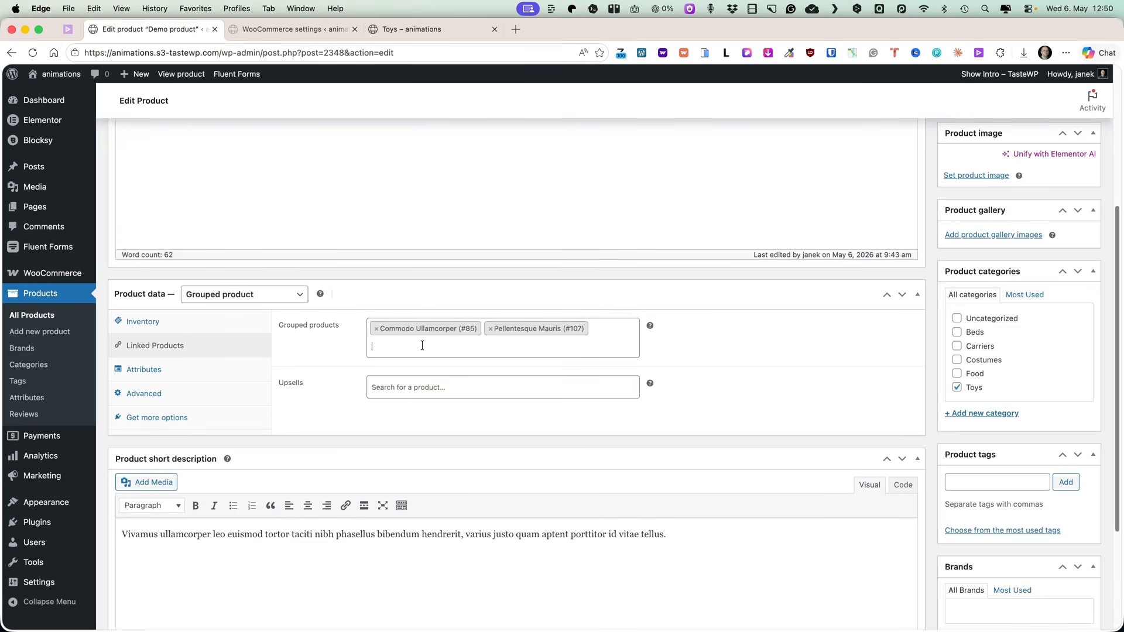
left_click(422, 345)
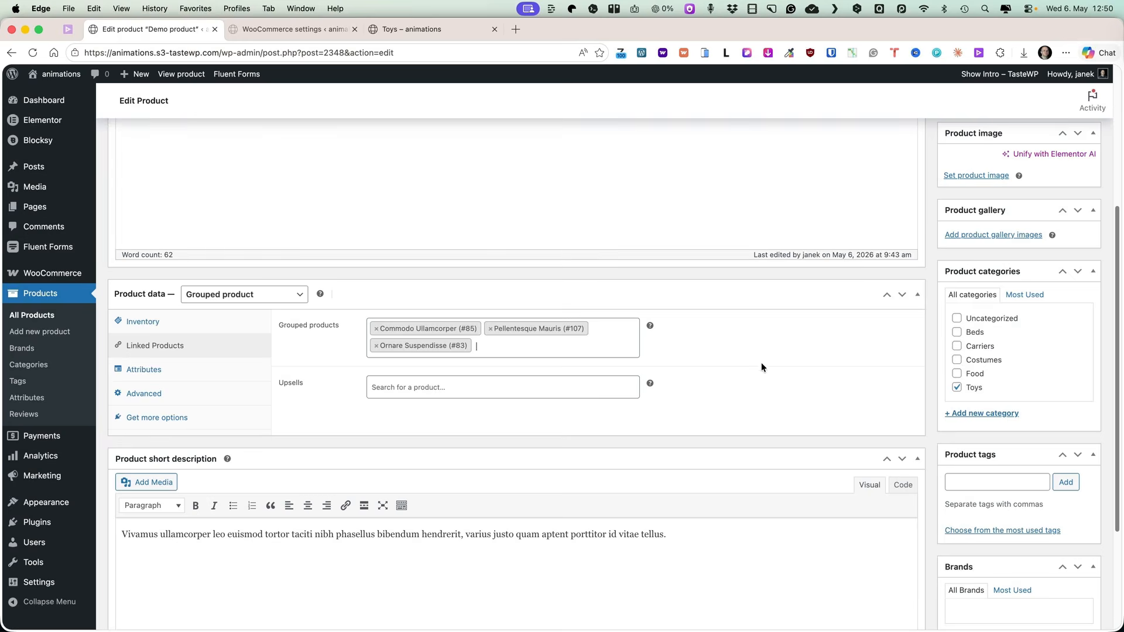
scroll(760, 367, "up", 5)
left_click(1067, 331)
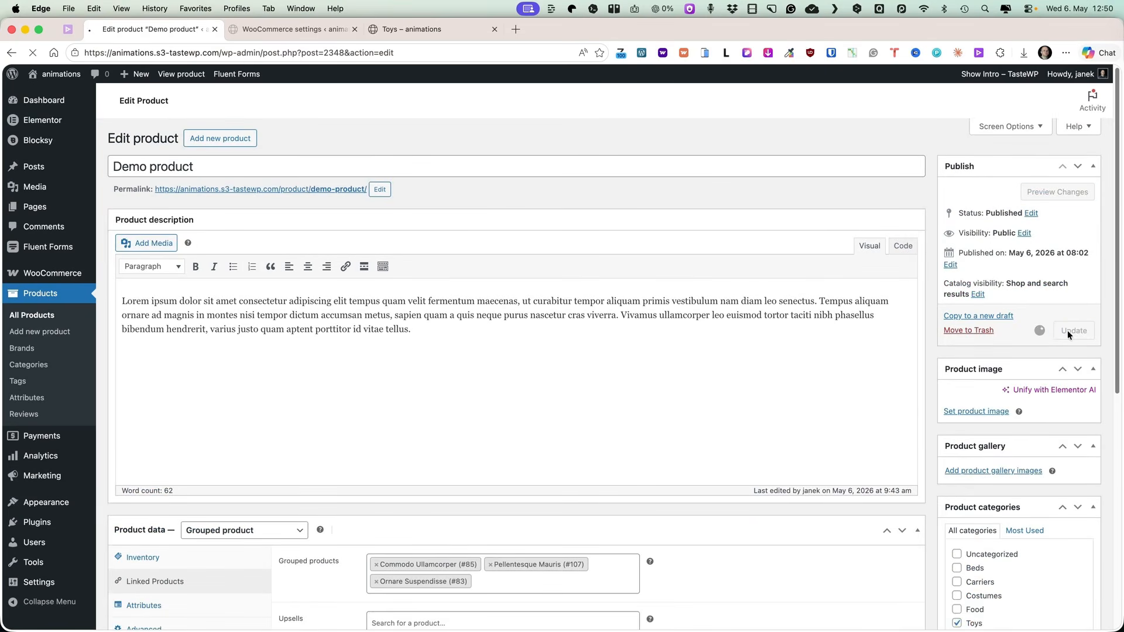
View the updated Demo product page on the storefront.
left_click(181, 74, "super")
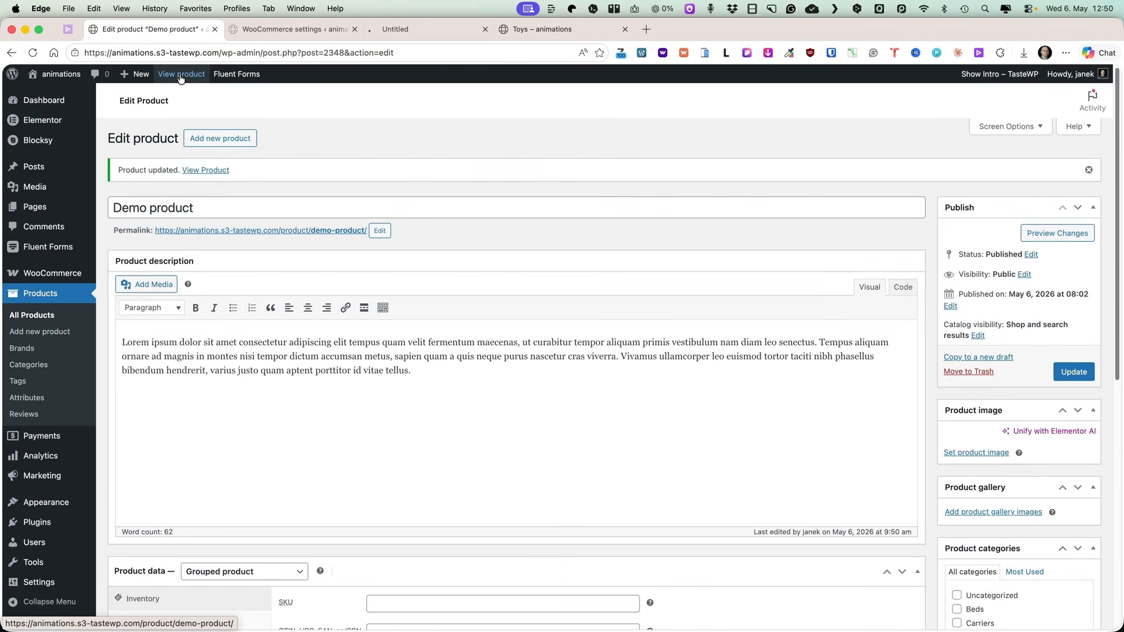
left_click(410, 28)
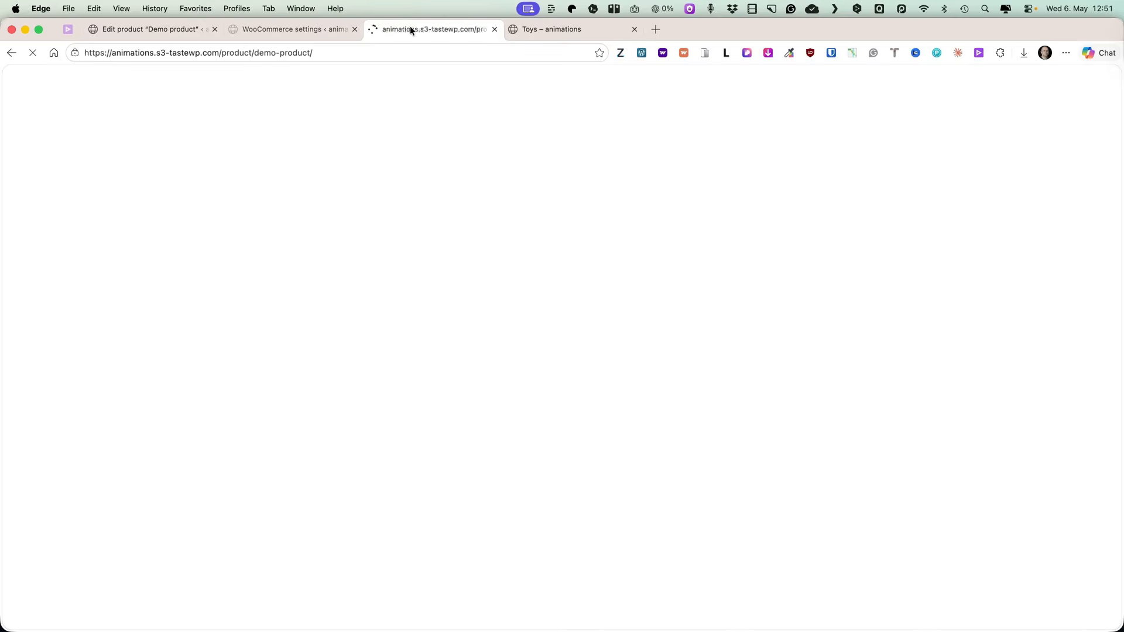
scroll(785, 339, "down", 3)
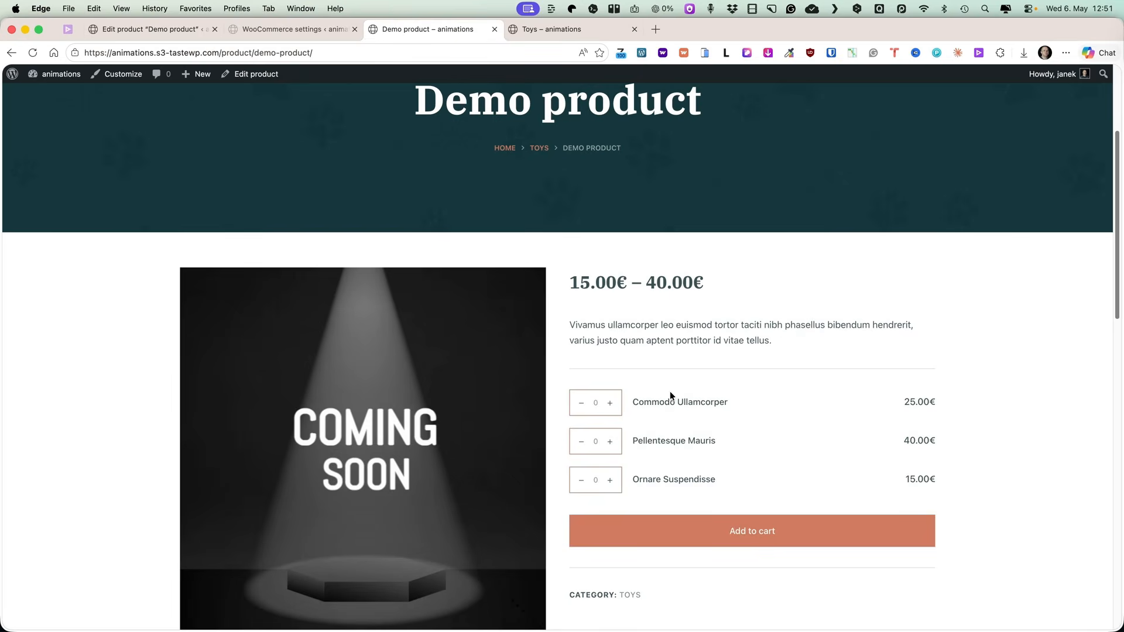
Set quantities of 1, 2 and 2 for the three grouped items on the Demo product page and add them to the cart.
scroll(662, 389, "down", 3)
left_click(610, 203)
left_click(610, 243)
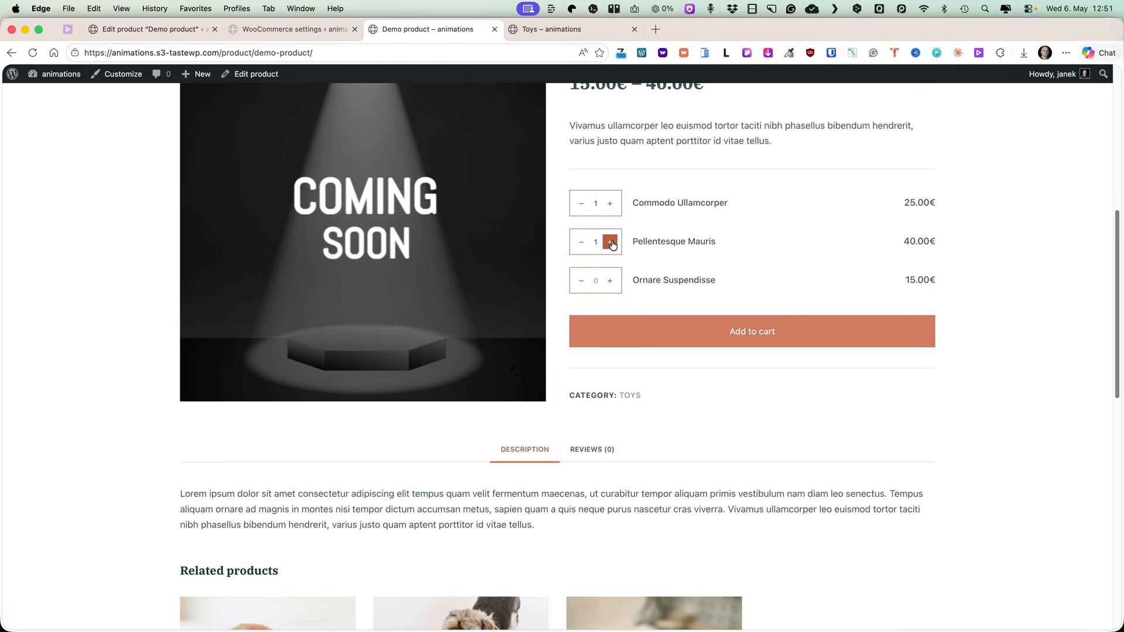
left_click(611, 280)
left_click(772, 332)
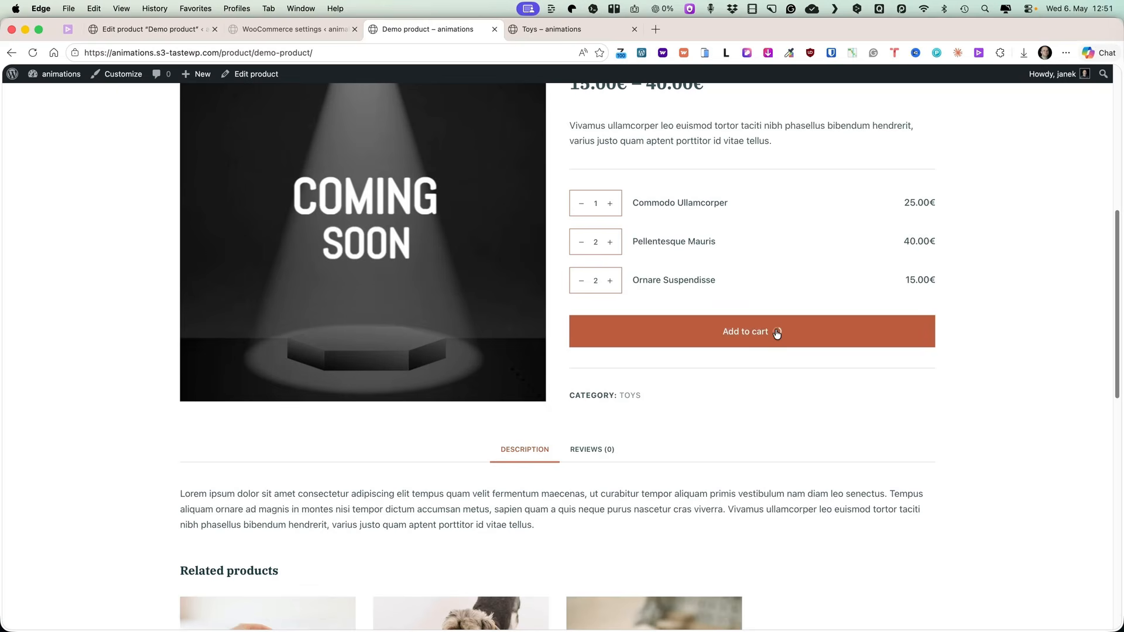
Open the cart and remove the Euismod Nisi - Blue item from it.
left_click(823, 328)
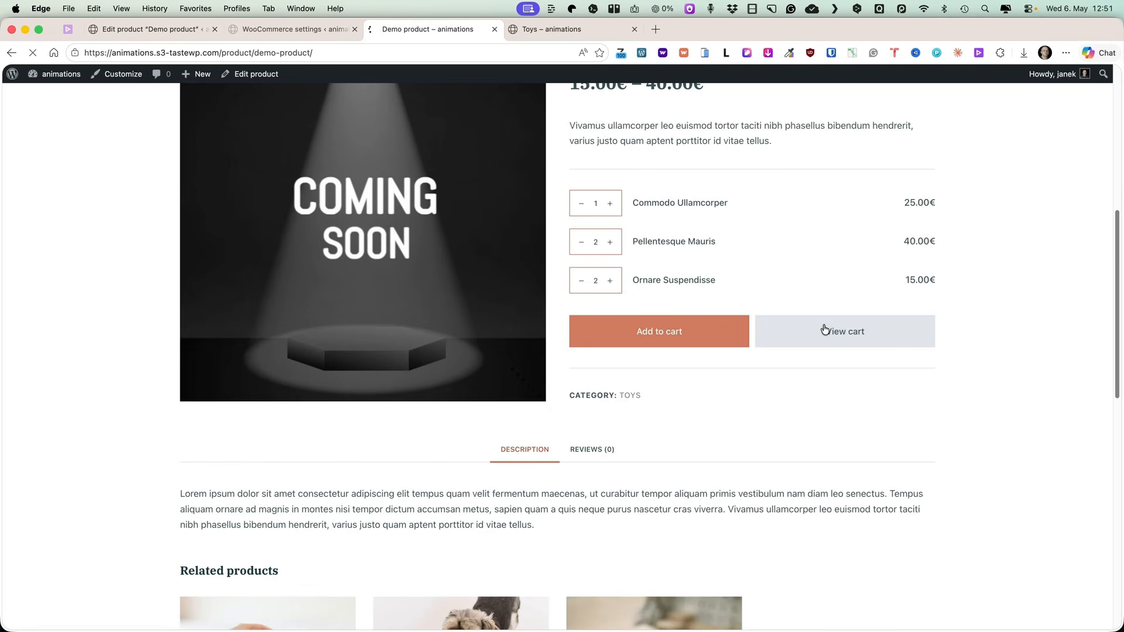
scroll(468, 305, "down", 5)
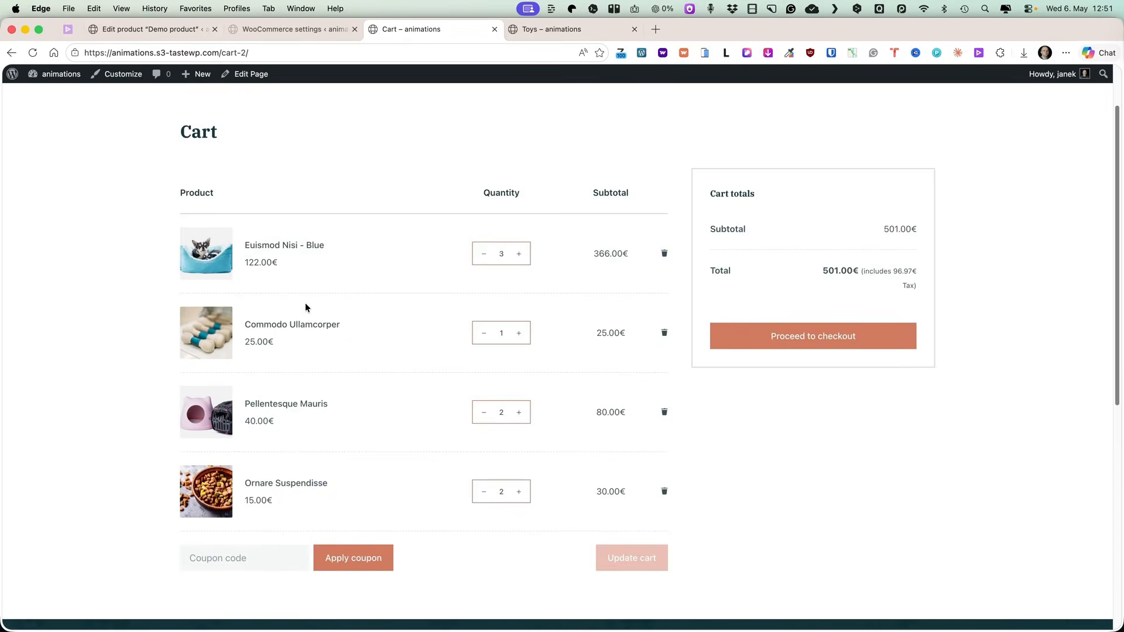
scroll(352, 316, "up", 2)
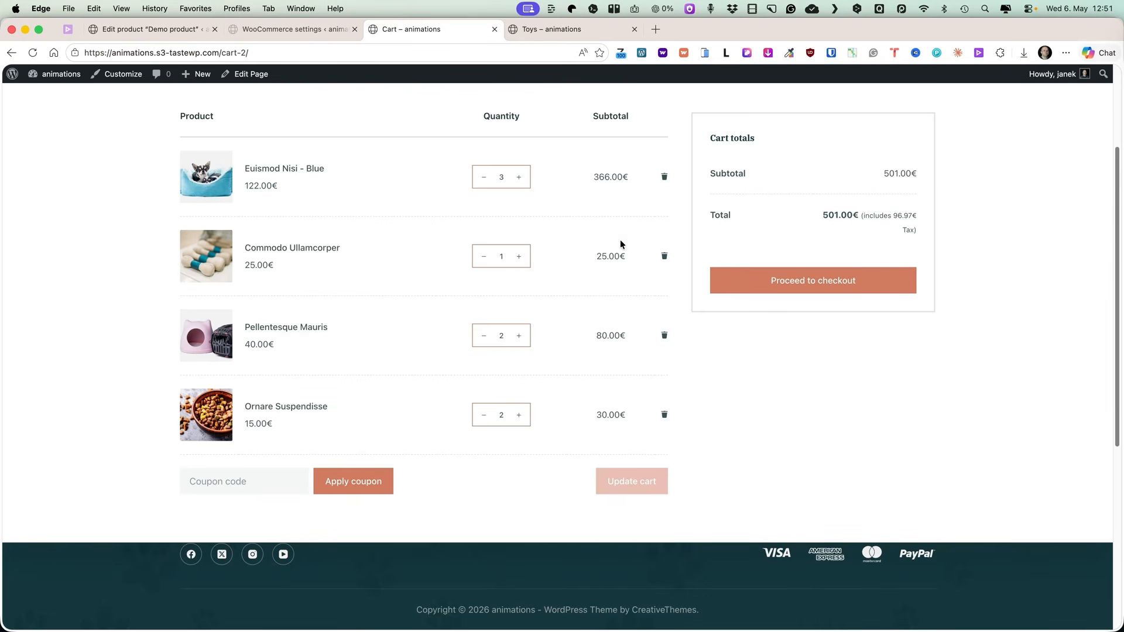
left_click(664, 177)
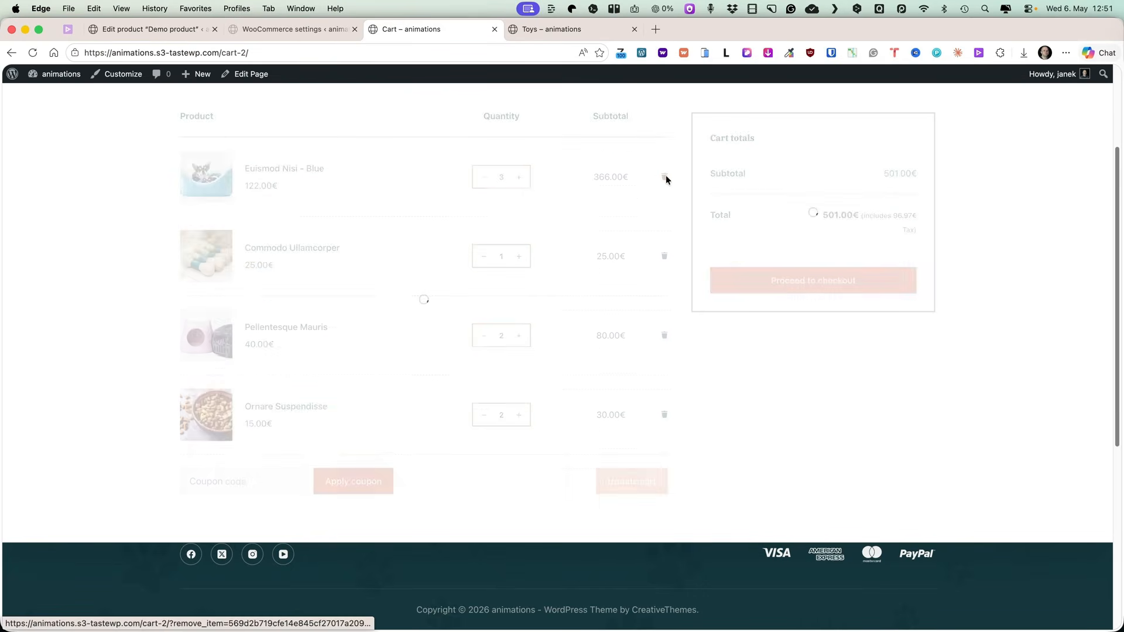
Set Demo product's catalog visibility to Hidden in the product editor and update the product.
left_click(150, 30)
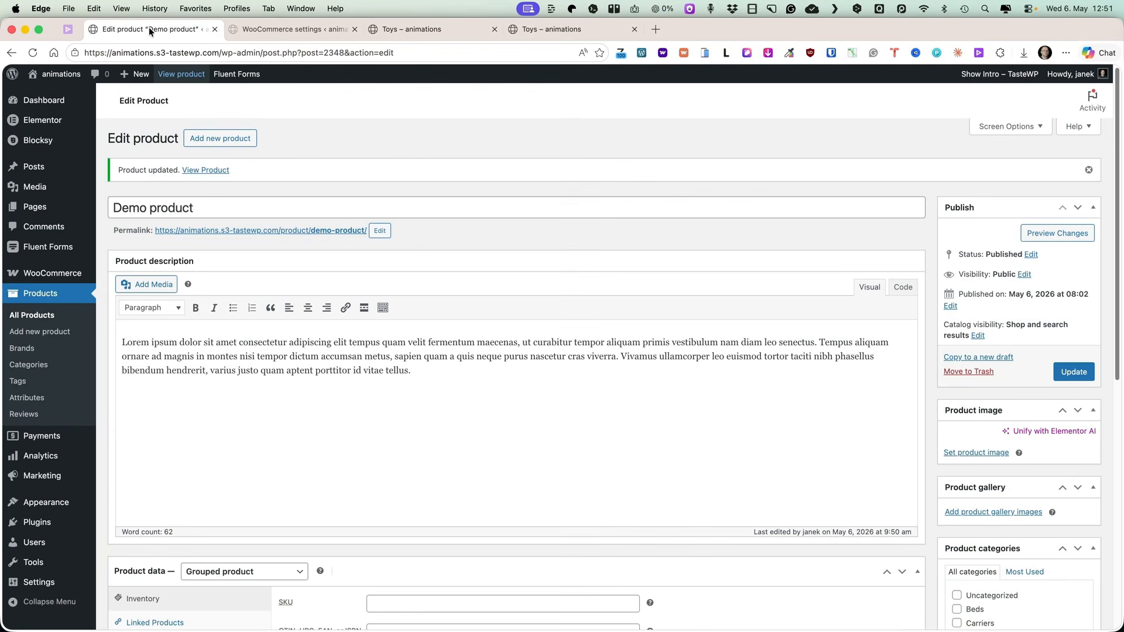
scroll(950, 240, "down", 2)
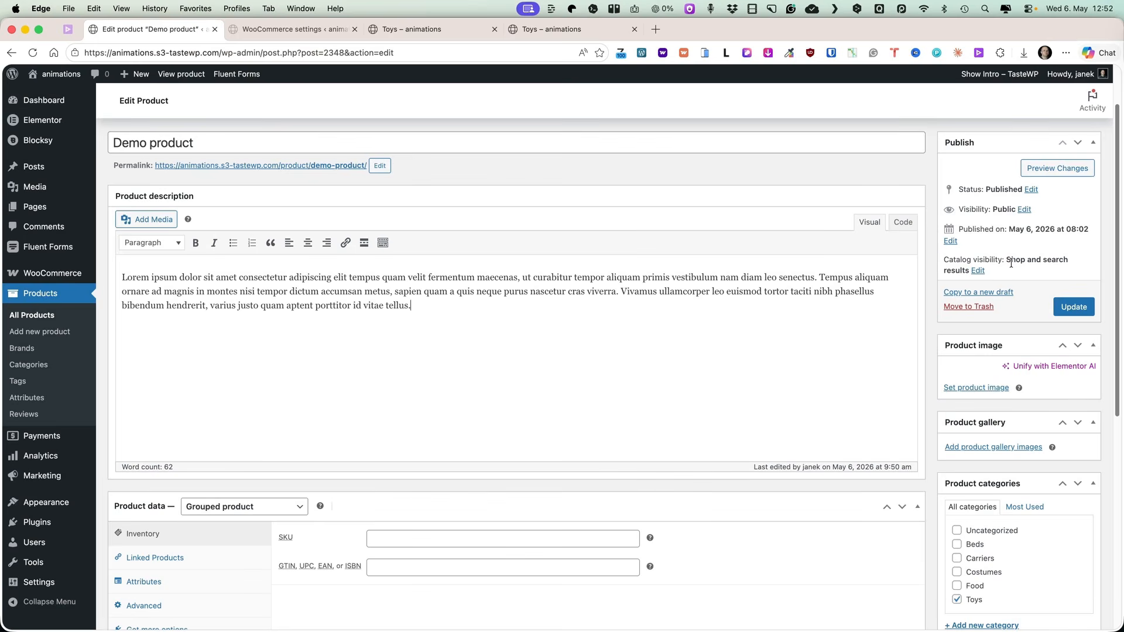
left_click(980, 270)
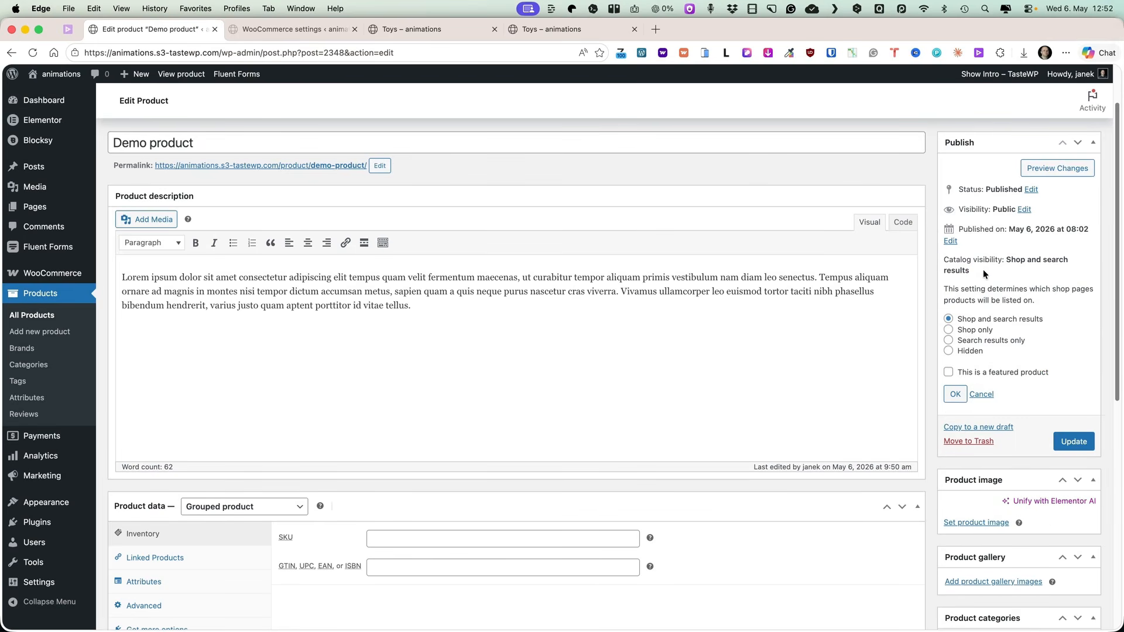
scroll(998, 266, "down", 1)
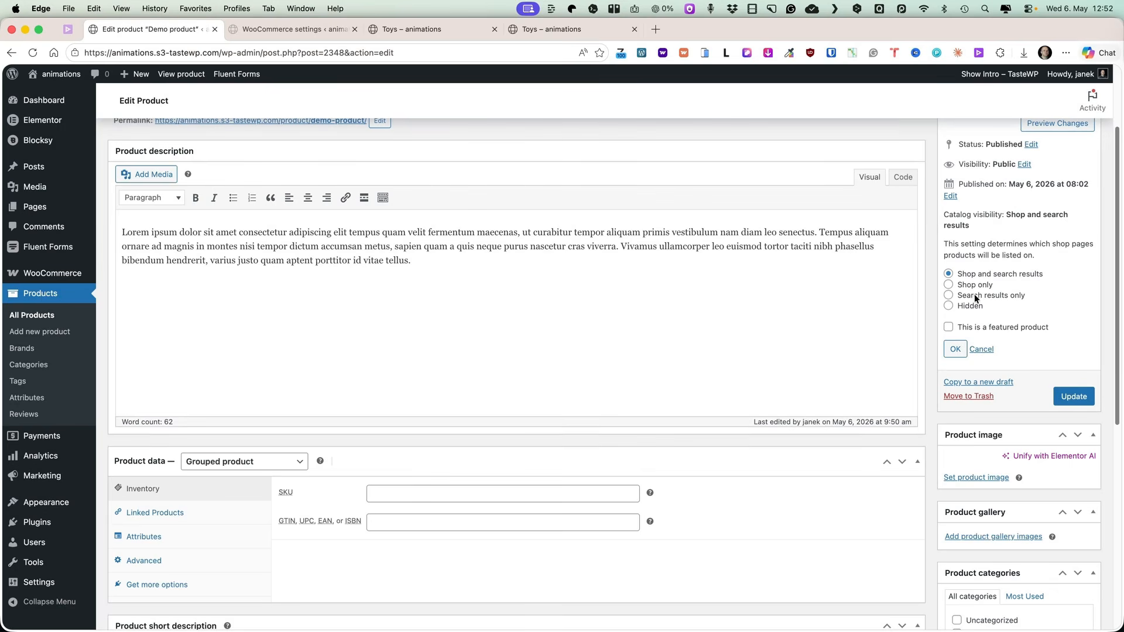
left_click(950, 305)
left_click(1079, 397)
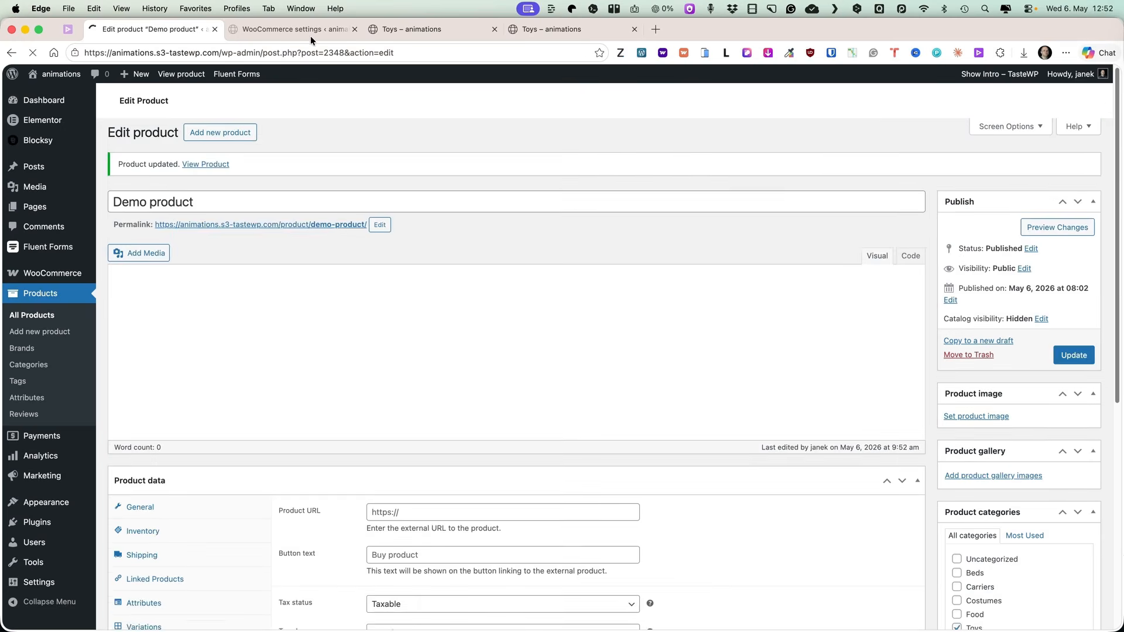
Reload the Toys category page to check which products are listed.
left_click(403, 31)
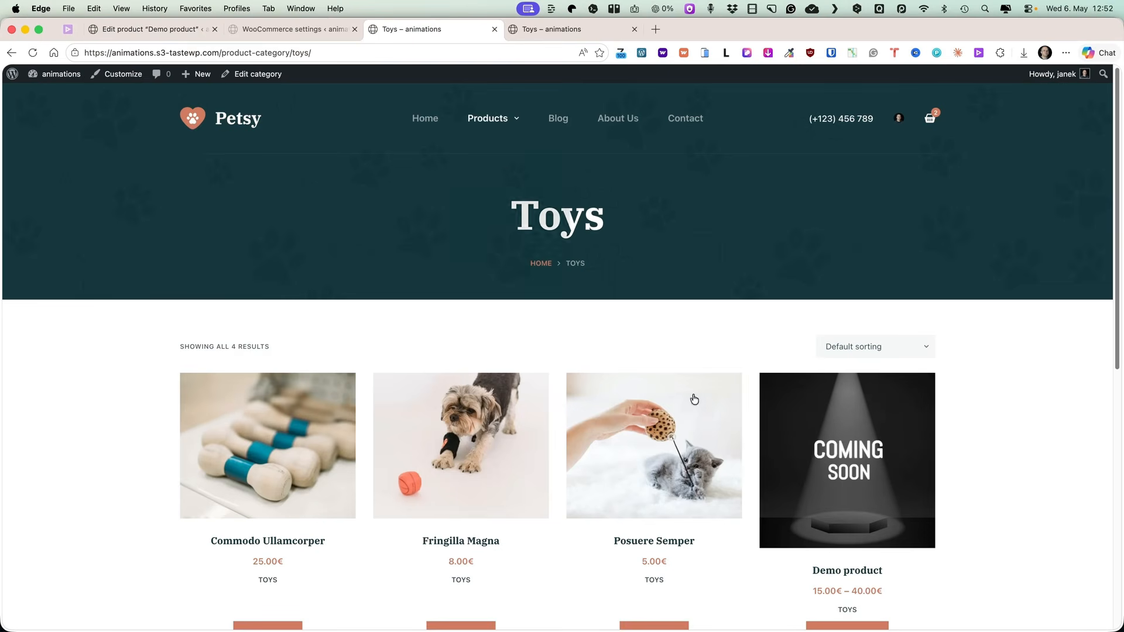
left_click(33, 52)
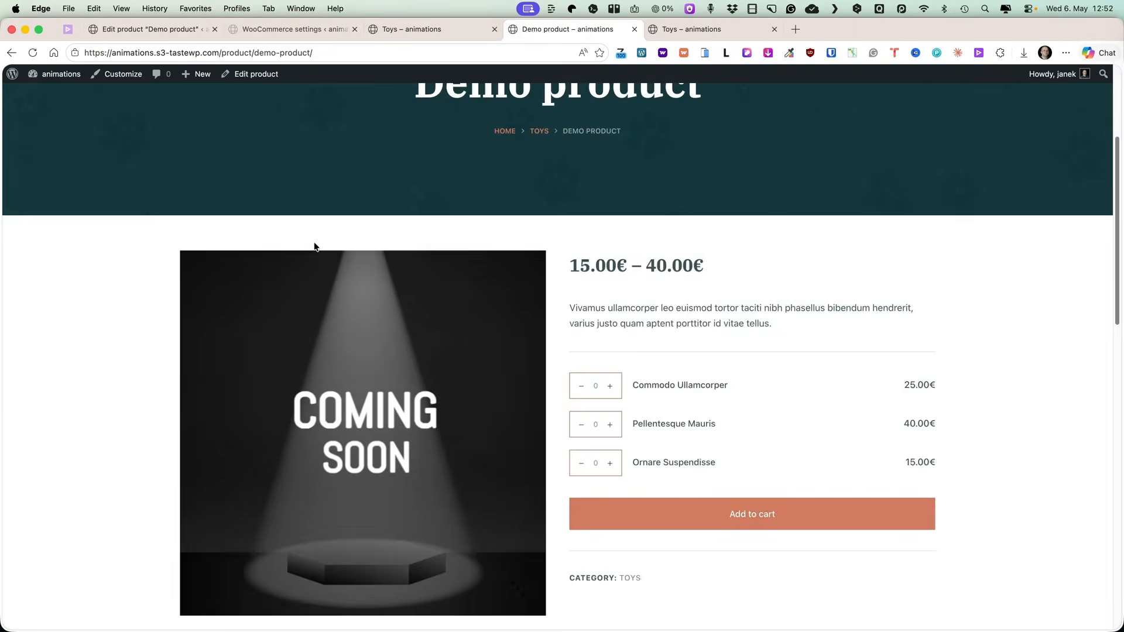
scroll(314, 247, "up", 3)
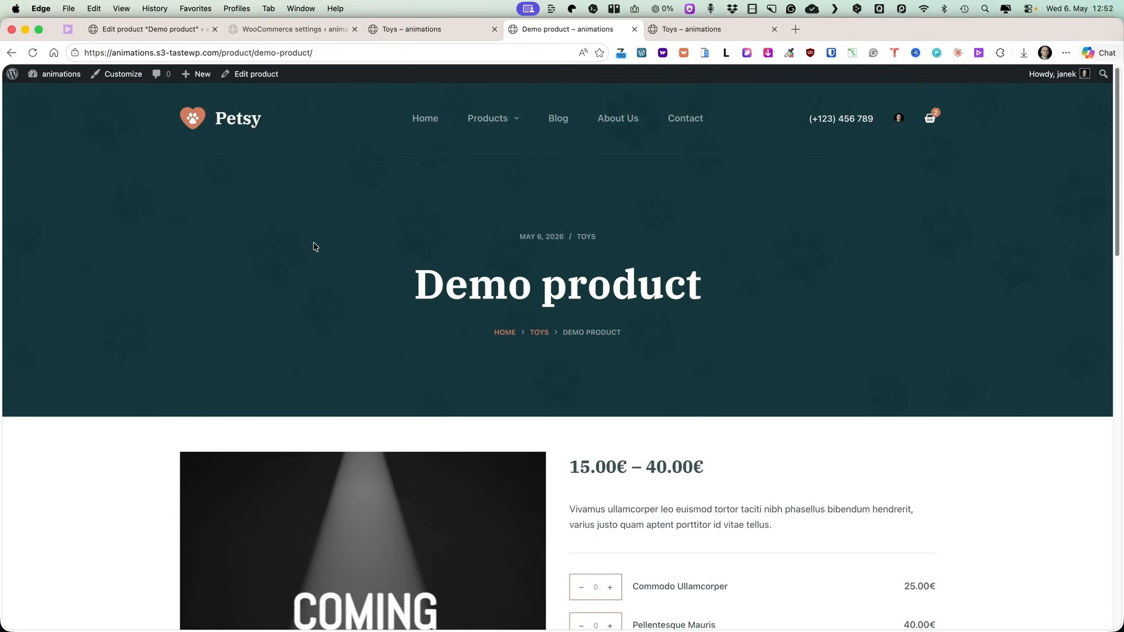
Open the Demo product URL in a new InPrivate window to check it as a visitor, then close that window.
scroll(315, 246, "down", 5)
scroll(314, 246, "down", 2)
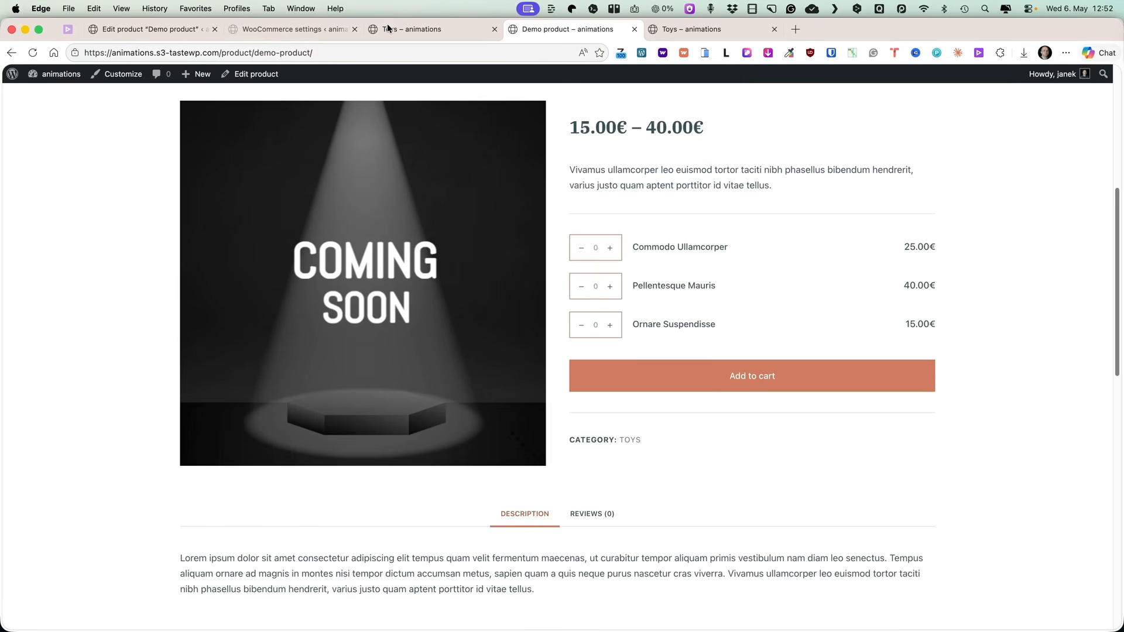
left_click(332, 53)
key("super+c")
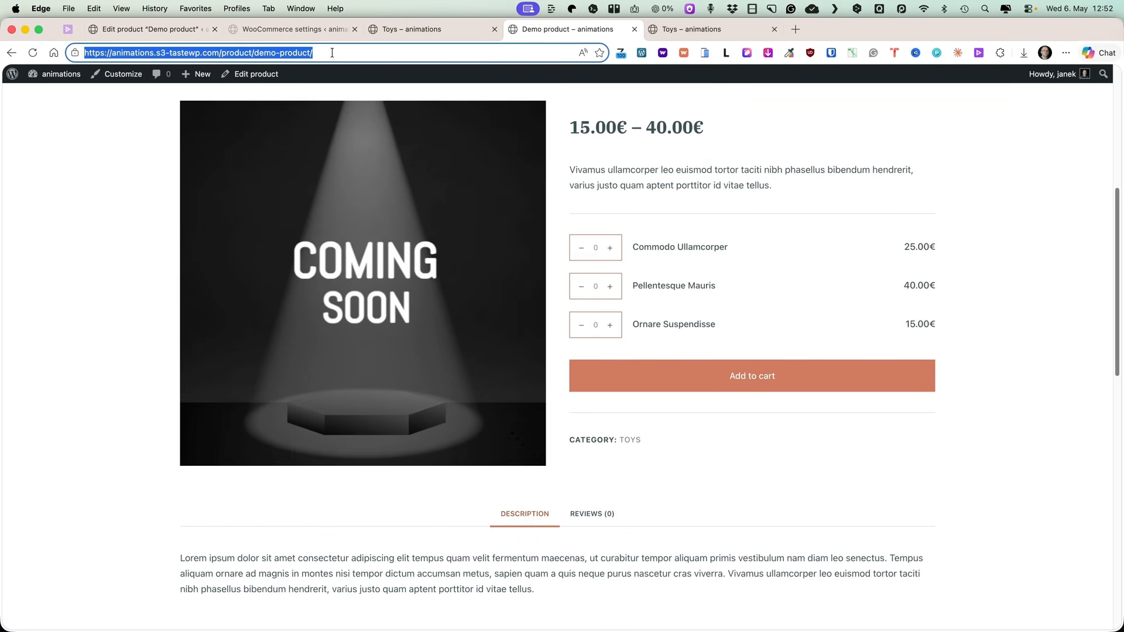
left_click(75, 10)
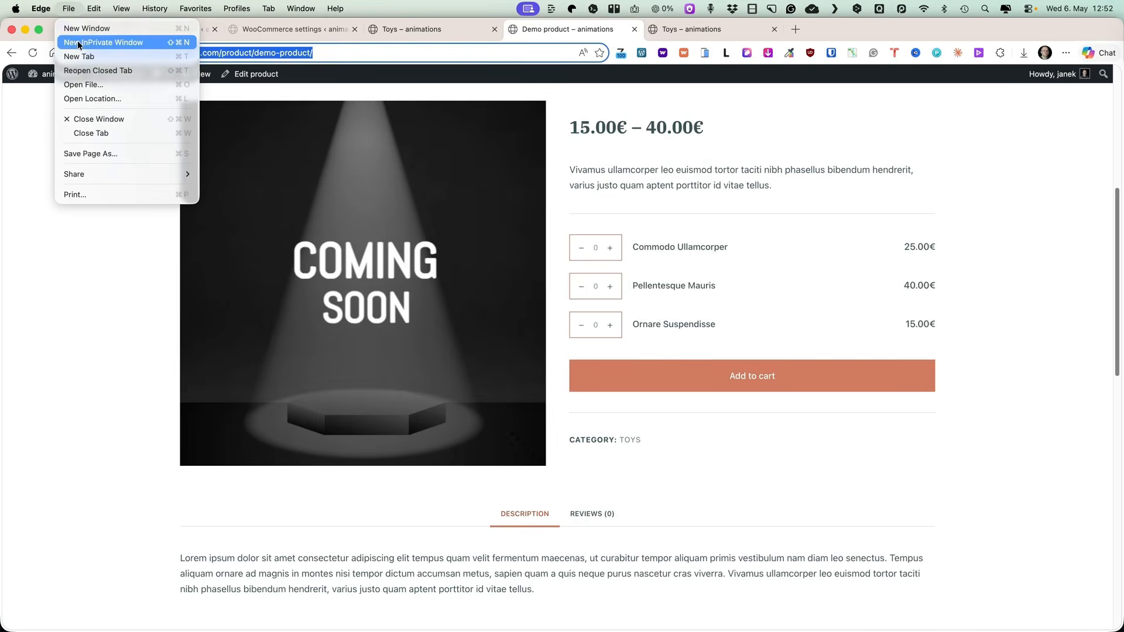
left_click(77, 41)
key("super+v")
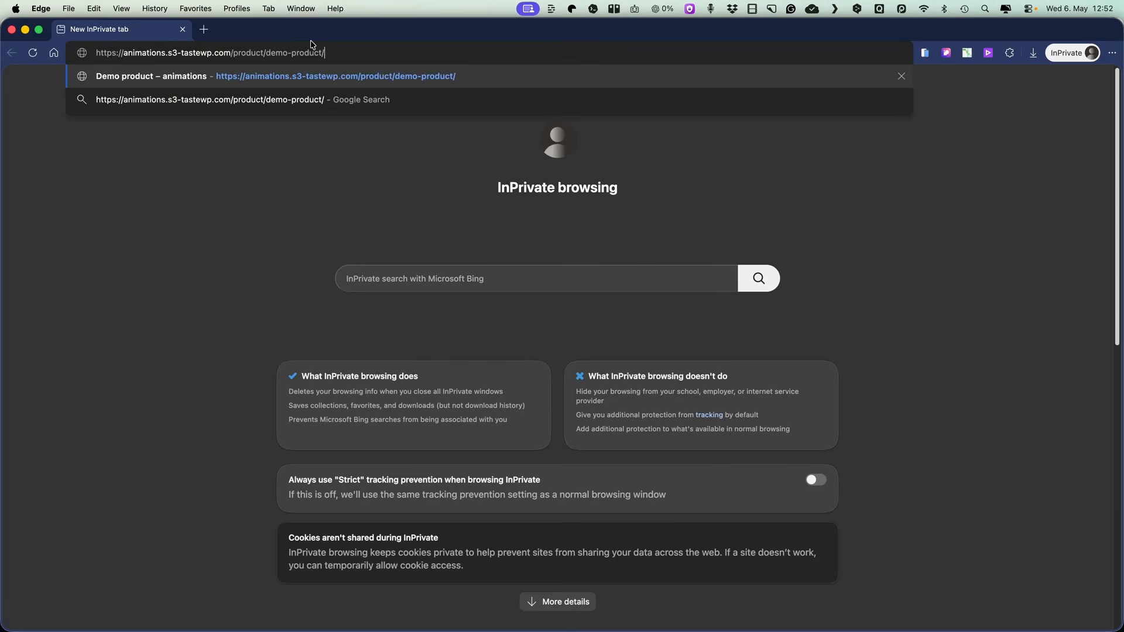
key("Return")
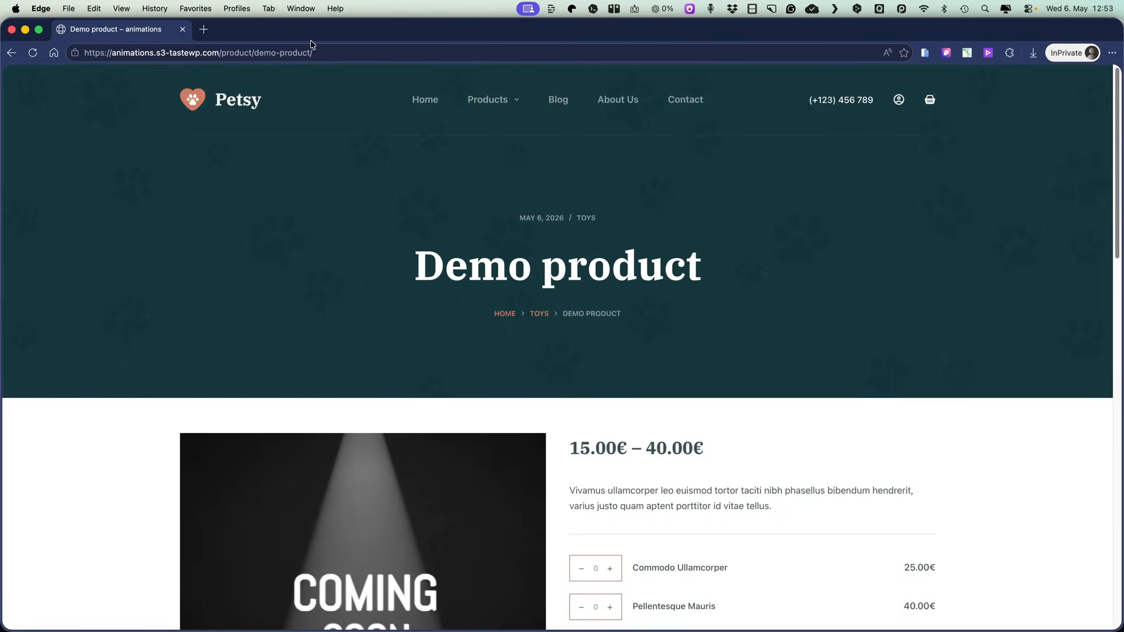
scroll(610, 304, "down", 5)
key("super+w")
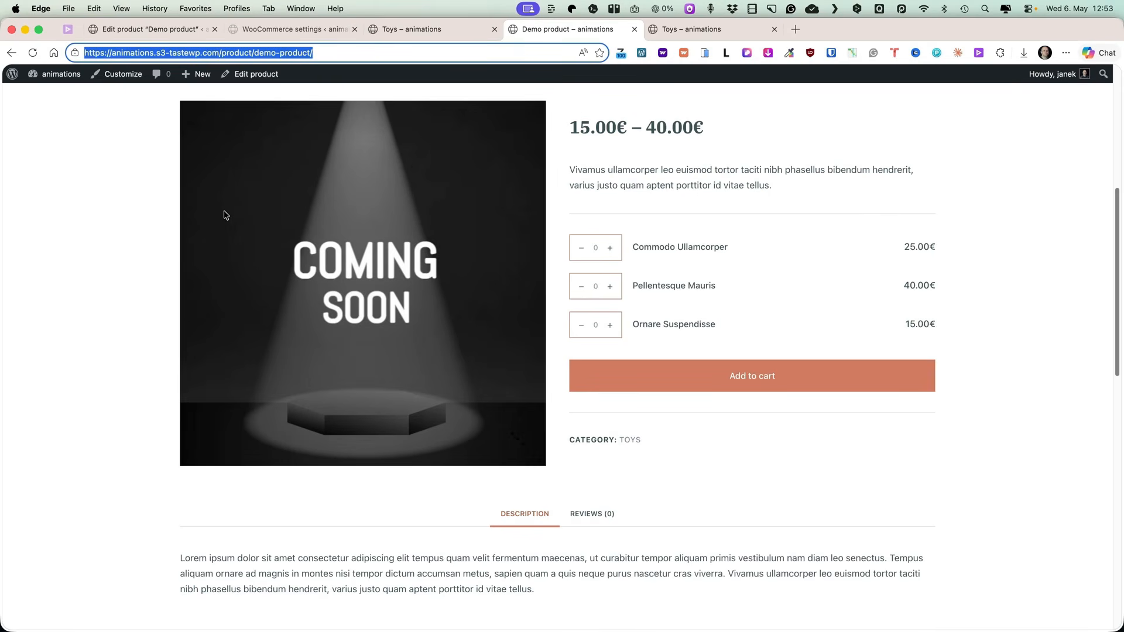
Close the WooCommerce settings tab and return to the Demo product editor.
scroll(224, 215, "up", 6)
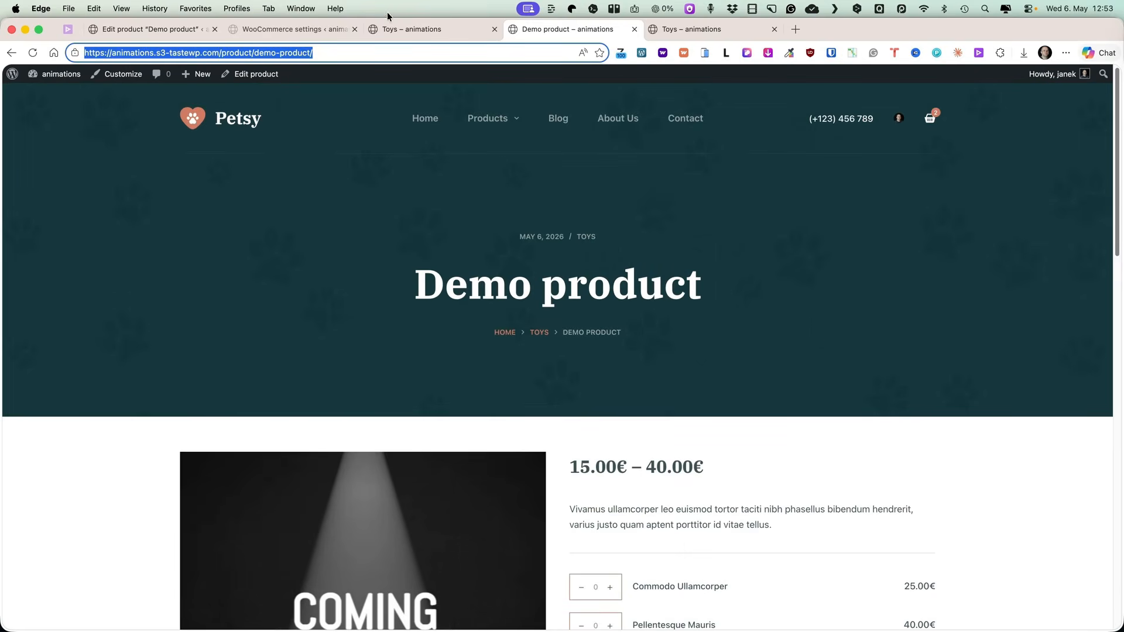
left_click(267, 30)
key("super+w")
left_click(149, 26)
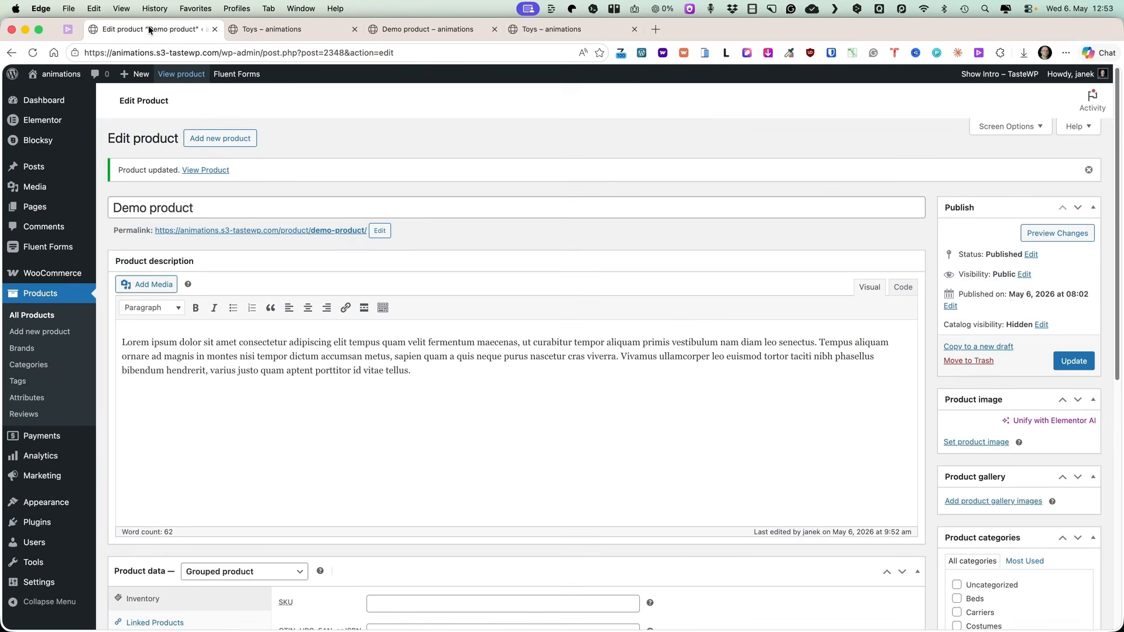
Add a new coupon from the Marketing coupons page with the code ABC13.
scroll(613, 291, "down", 5)
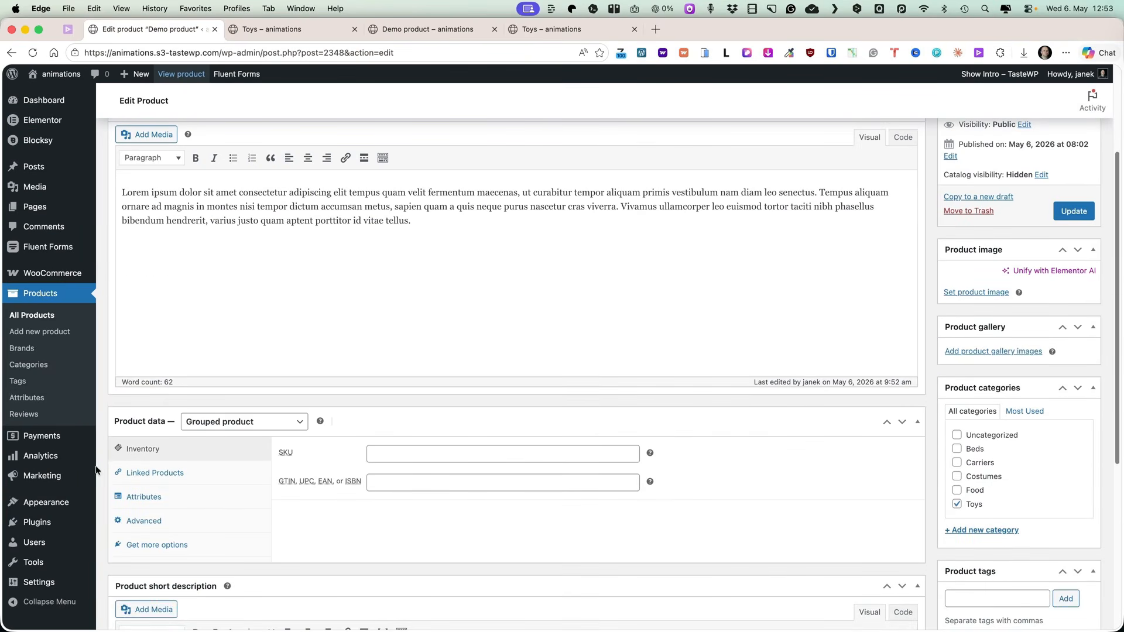
mouse_move(88, 475)
left_click(128, 502)
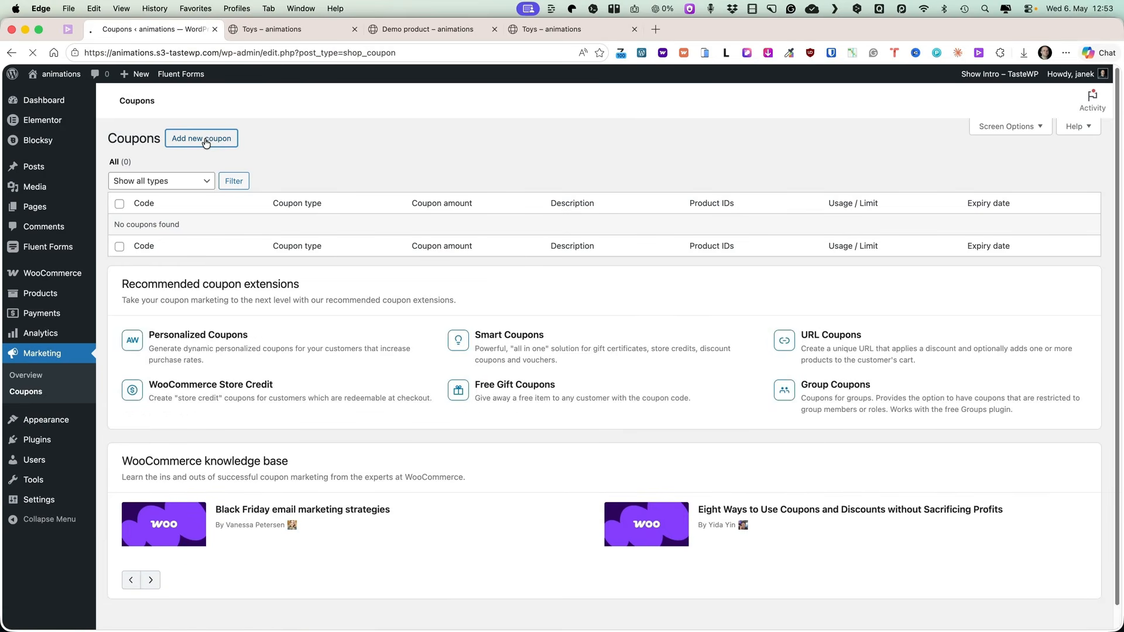
type("ABC13")
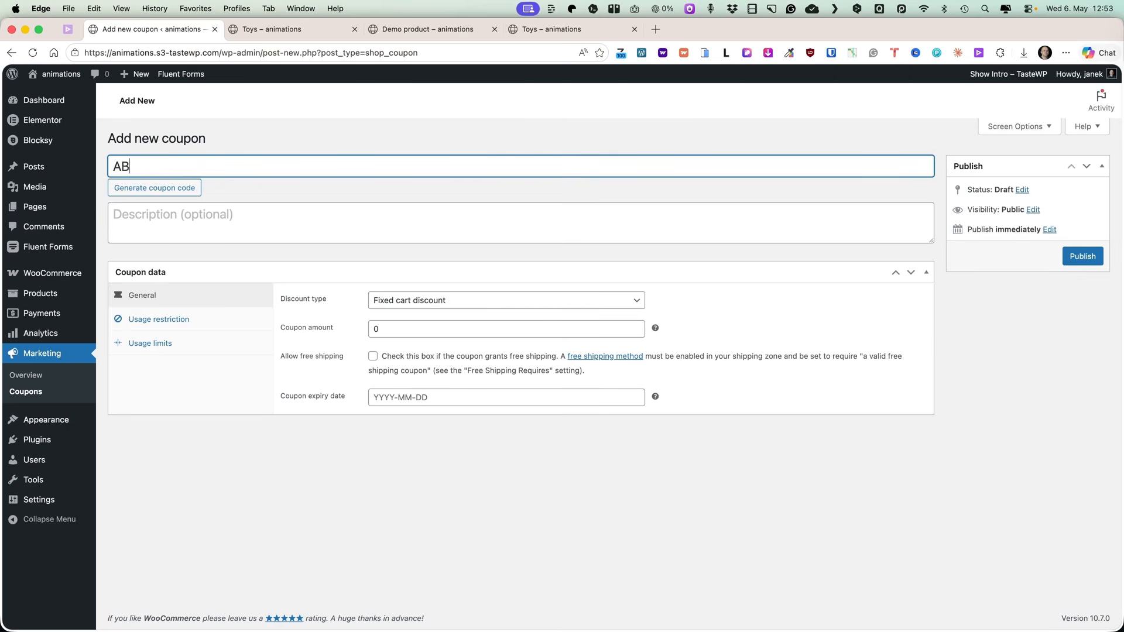
Set the coupon's discount type to Percentage discount and its amount to 20.
left_click(459, 305)
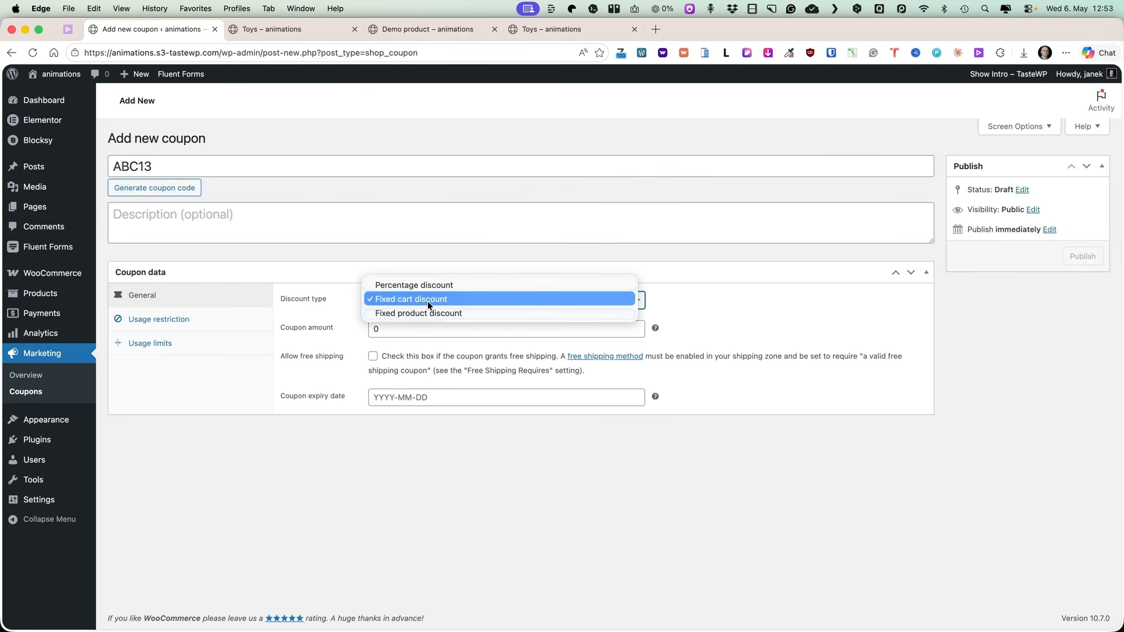
left_click(412, 286)
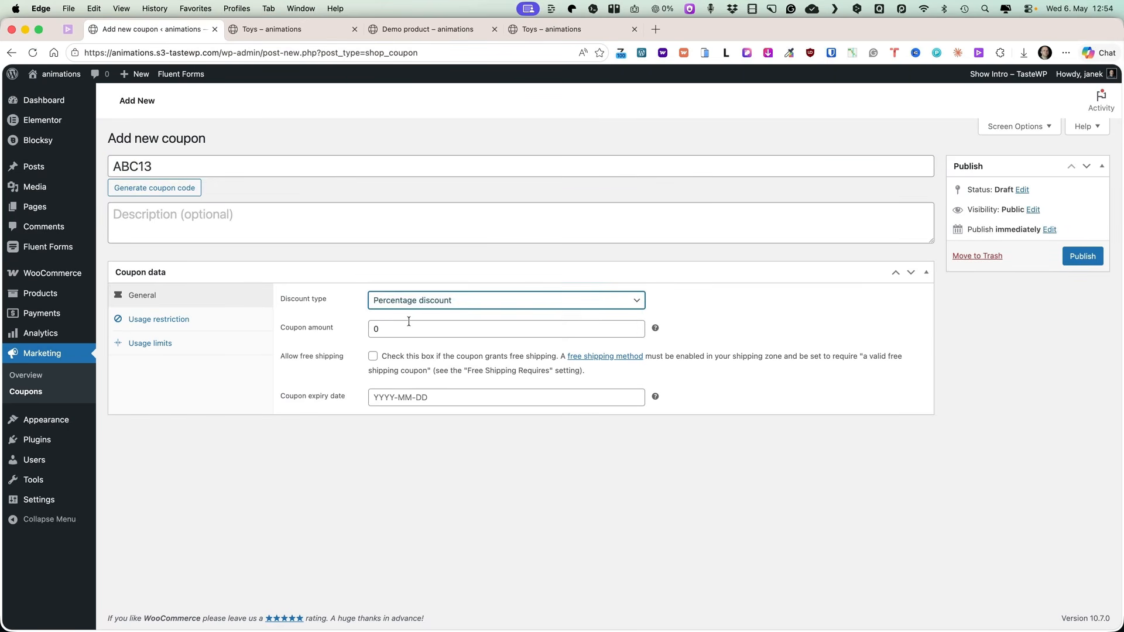
left_click(371, 328)
type("2")
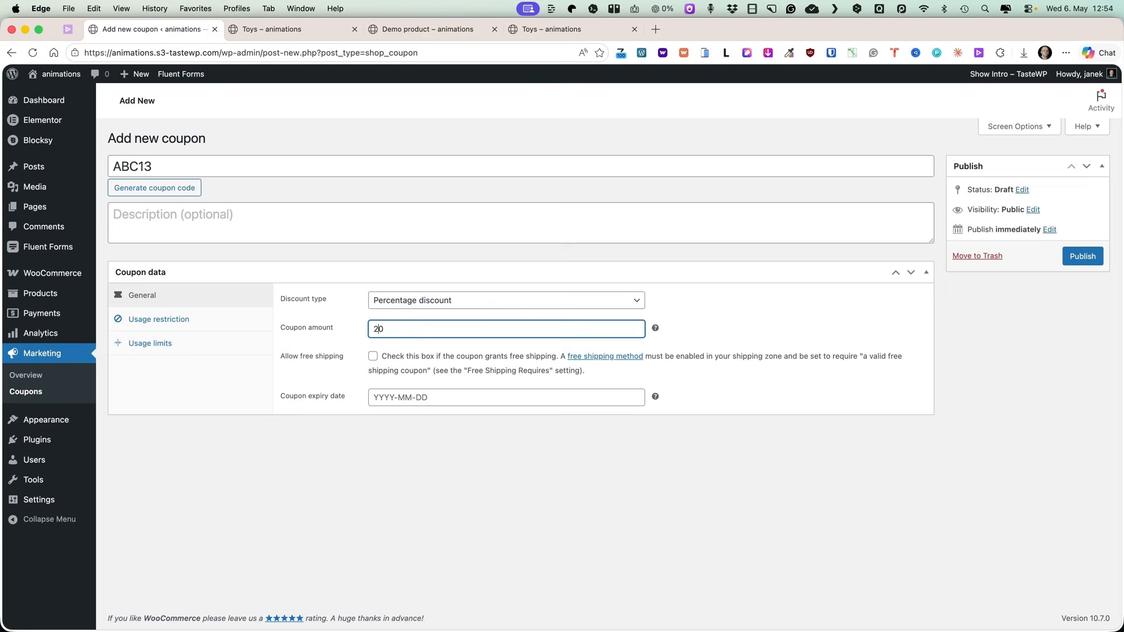
left_click(366, 510)
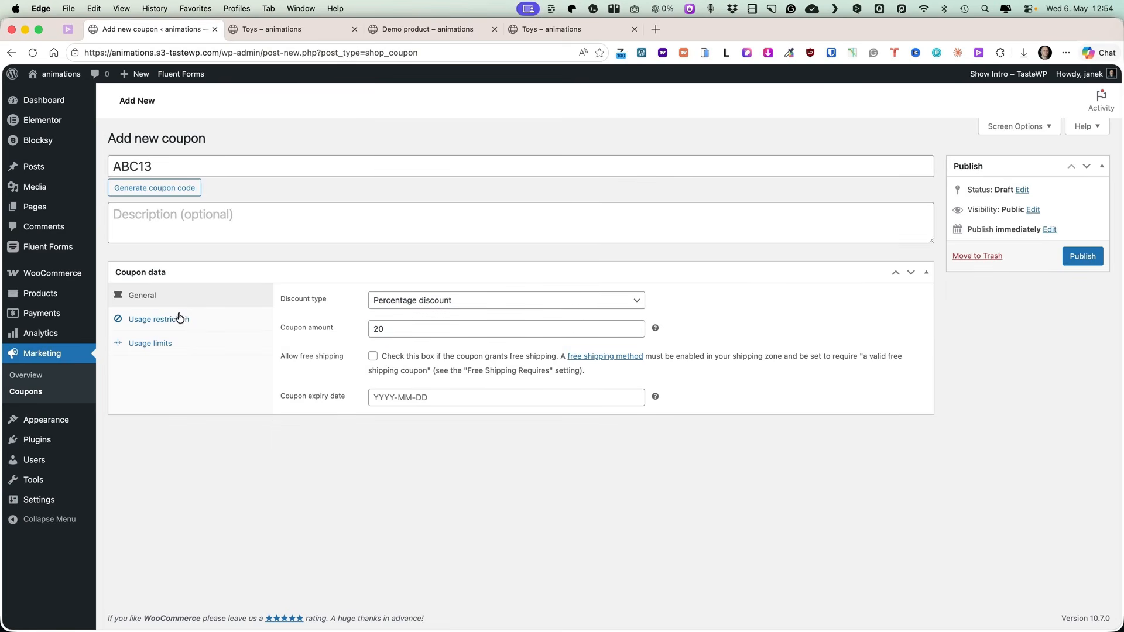
Restrict the coupon's usage to one allowed customer e-mail address.
left_click(153, 321)
scroll(363, 323, "down", 5)
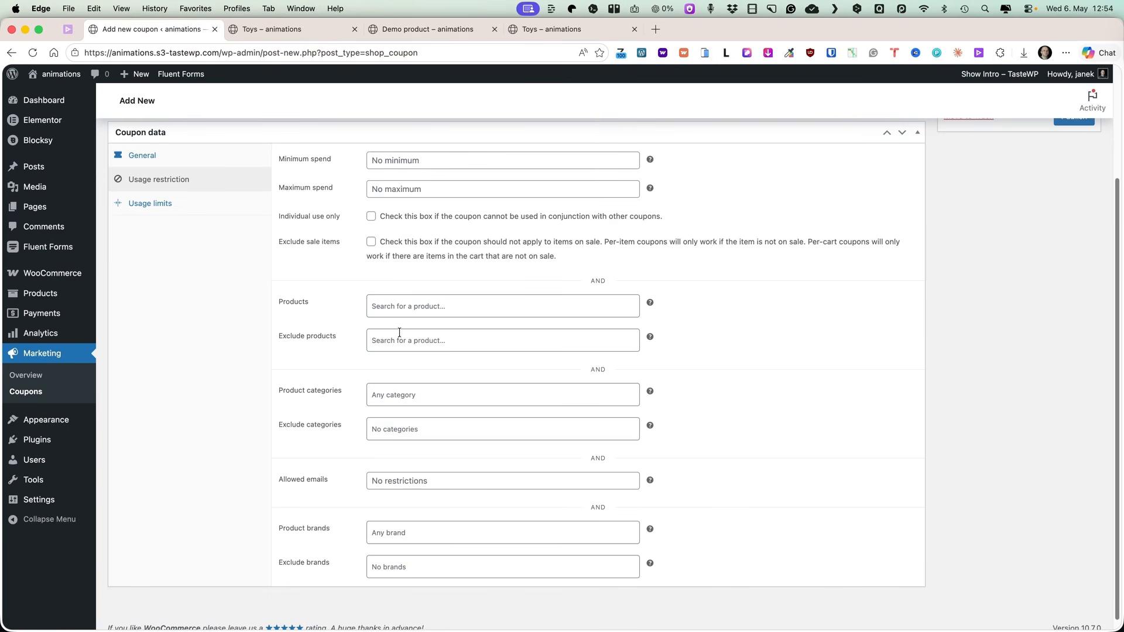
scroll(399, 331, "down", 1)
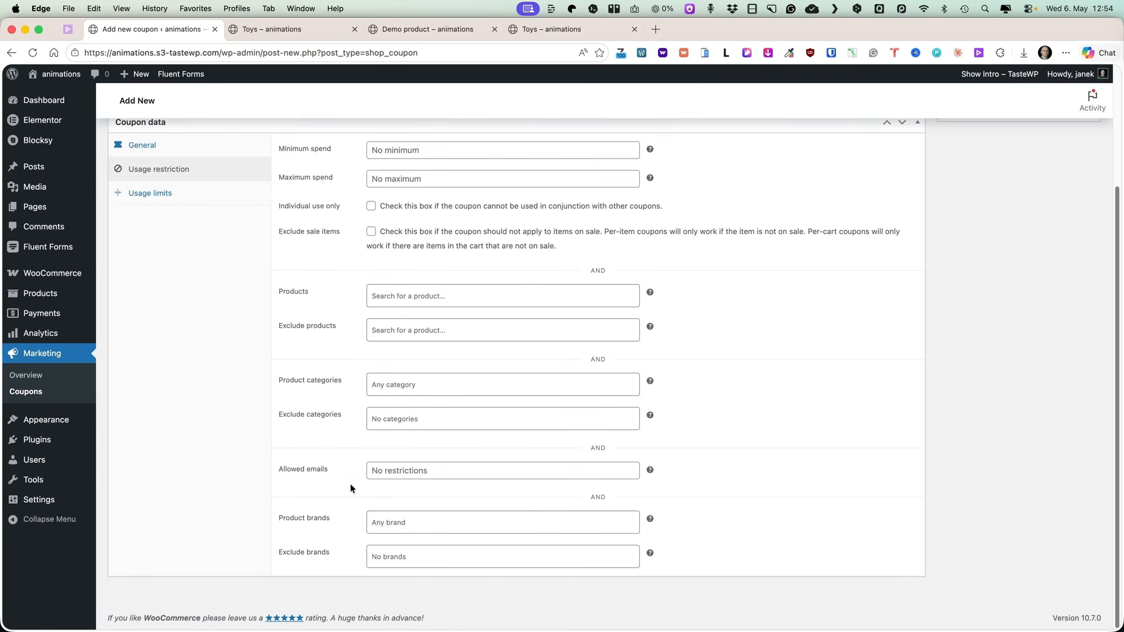
left_click(415, 464)
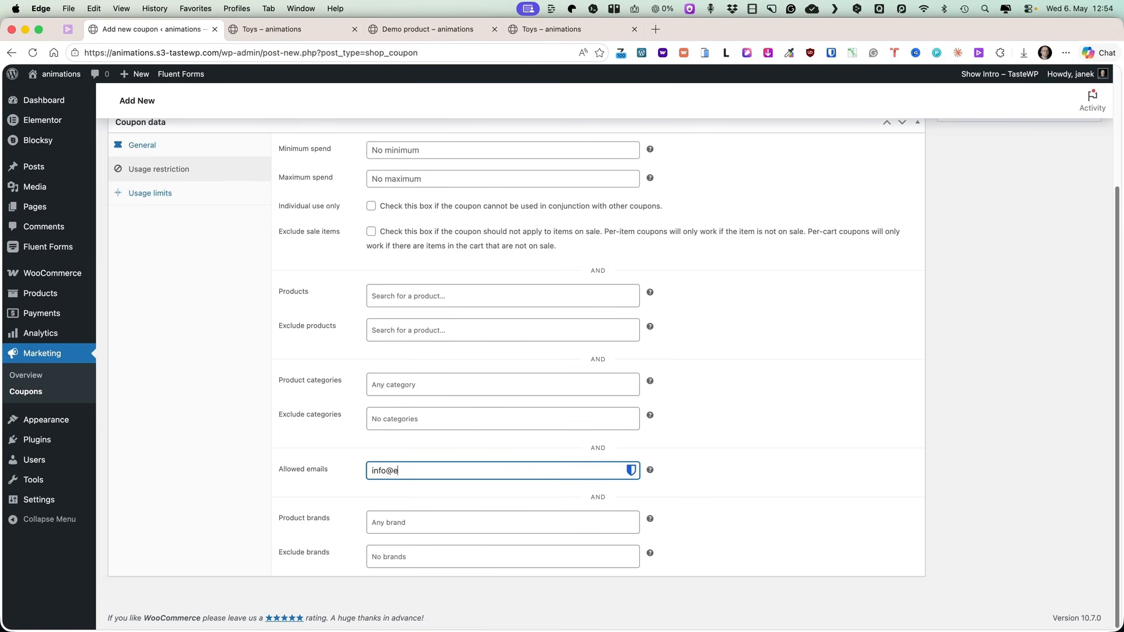
scroll(319, 388, "up", 3)
double_click(162, 166)
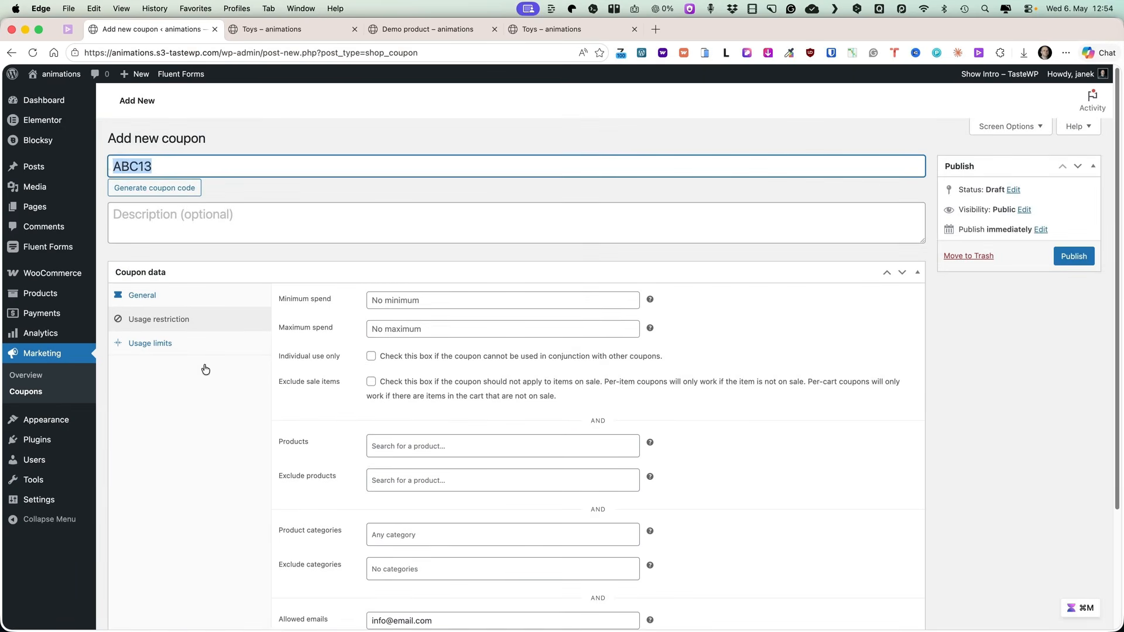
scroll(216, 427, "down", 3)
scroll(219, 425, "down", 1)
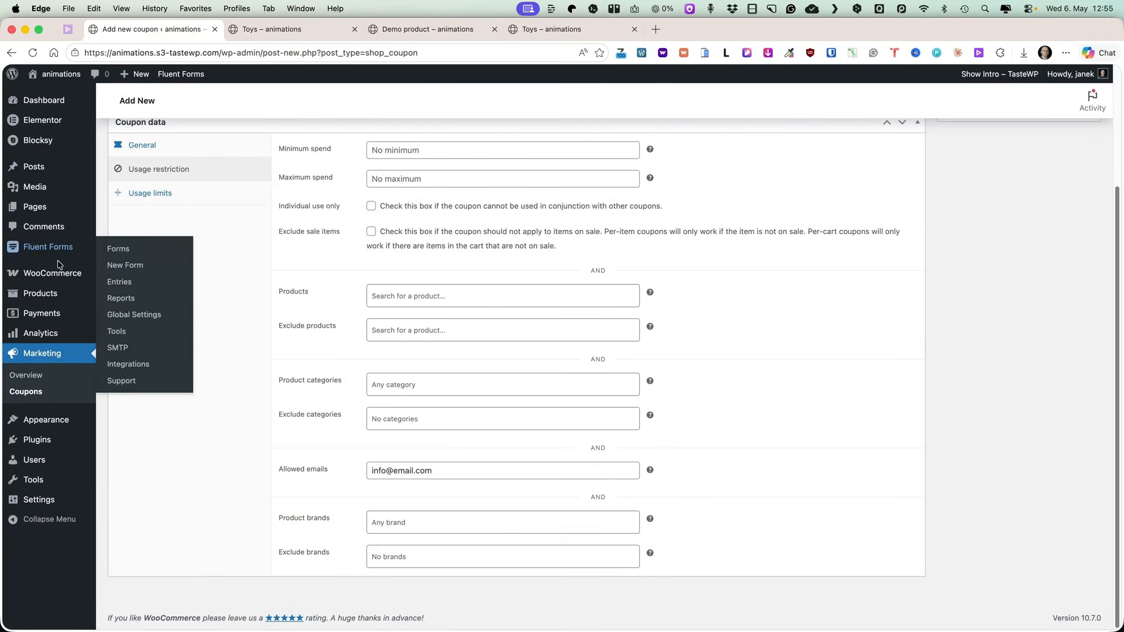
left_click(124, 295)
left_click(594, 249)
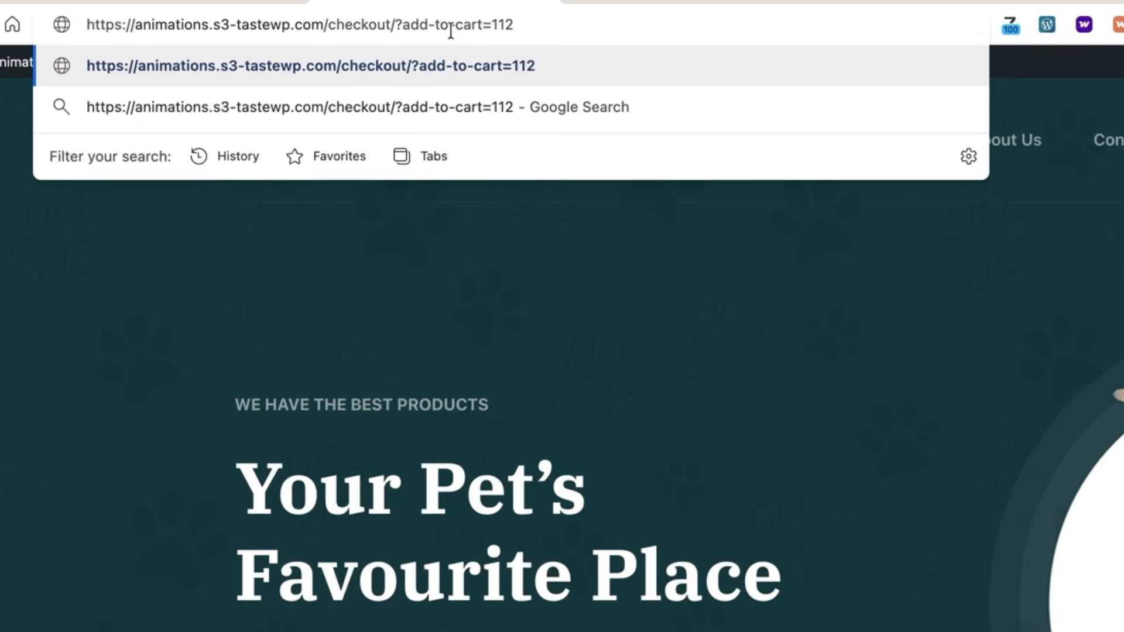
Open the checkout URL with add-to-cart=112 to add that product directly to the cart.
left_click_drag(327, 24, 80, 27)
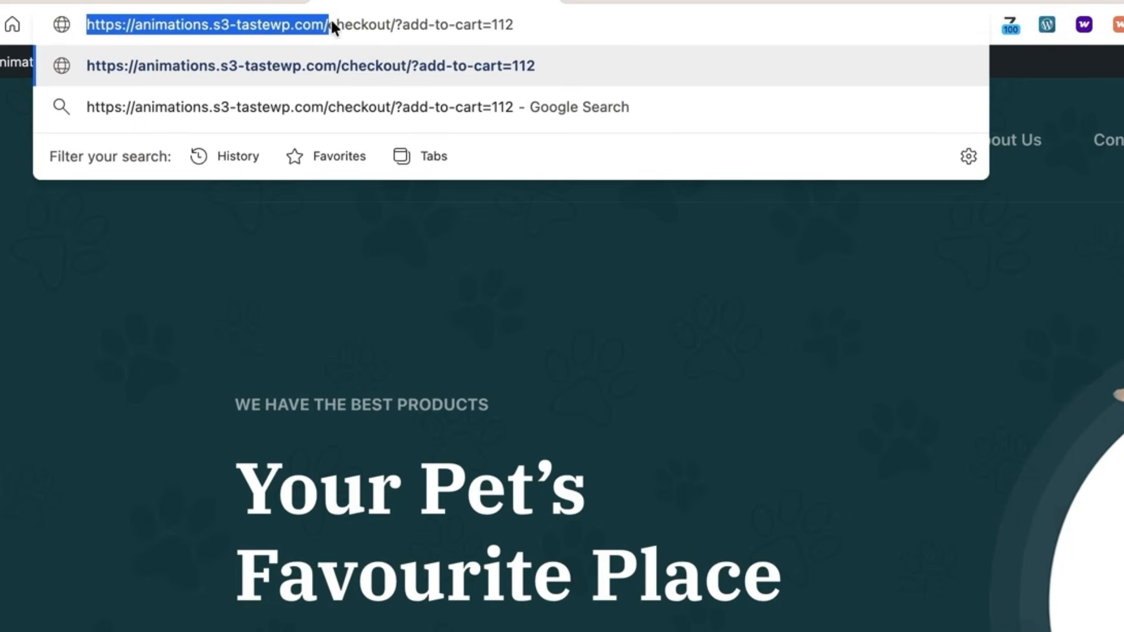
left_click_drag(391, 25, 326, 28)
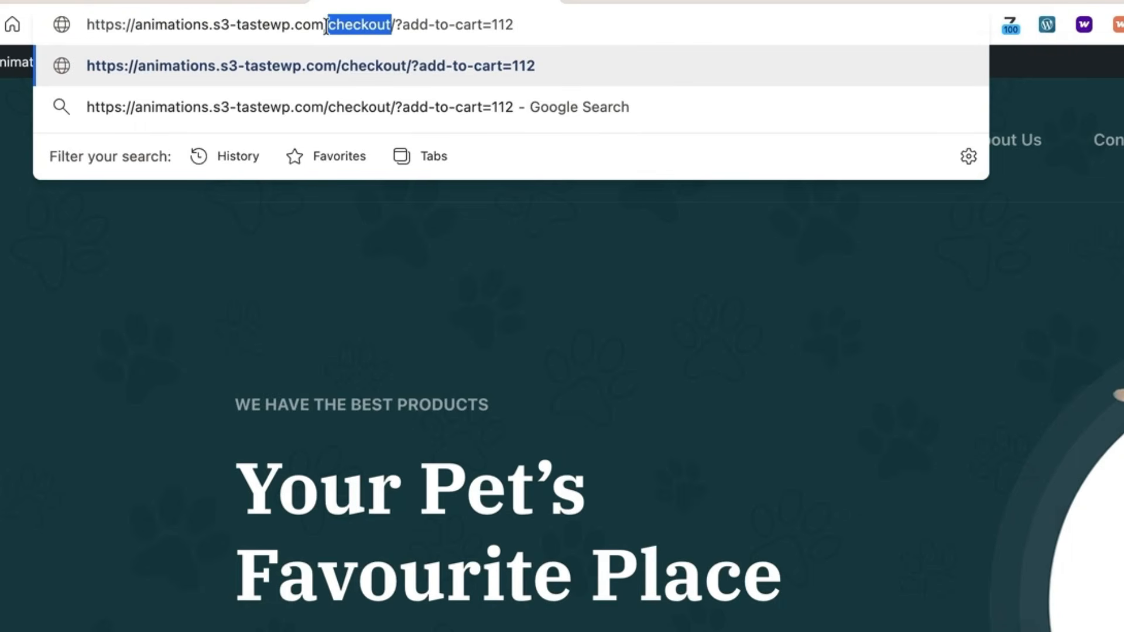
left_click_drag(483, 25, 401, 26)
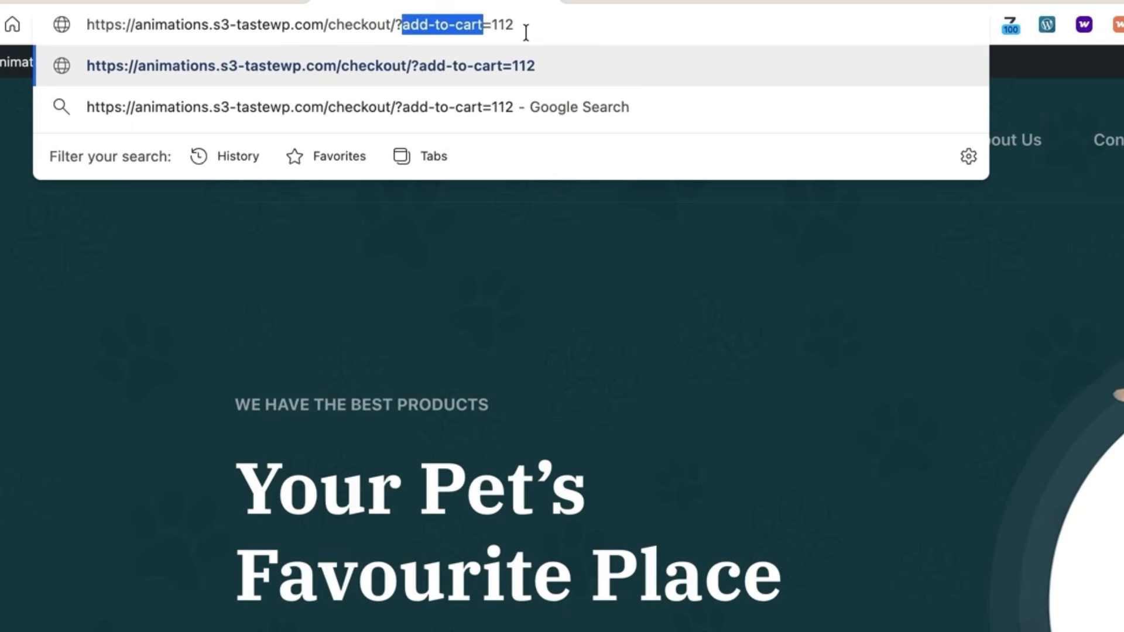
left_click_drag(516, 26, 490, 26)
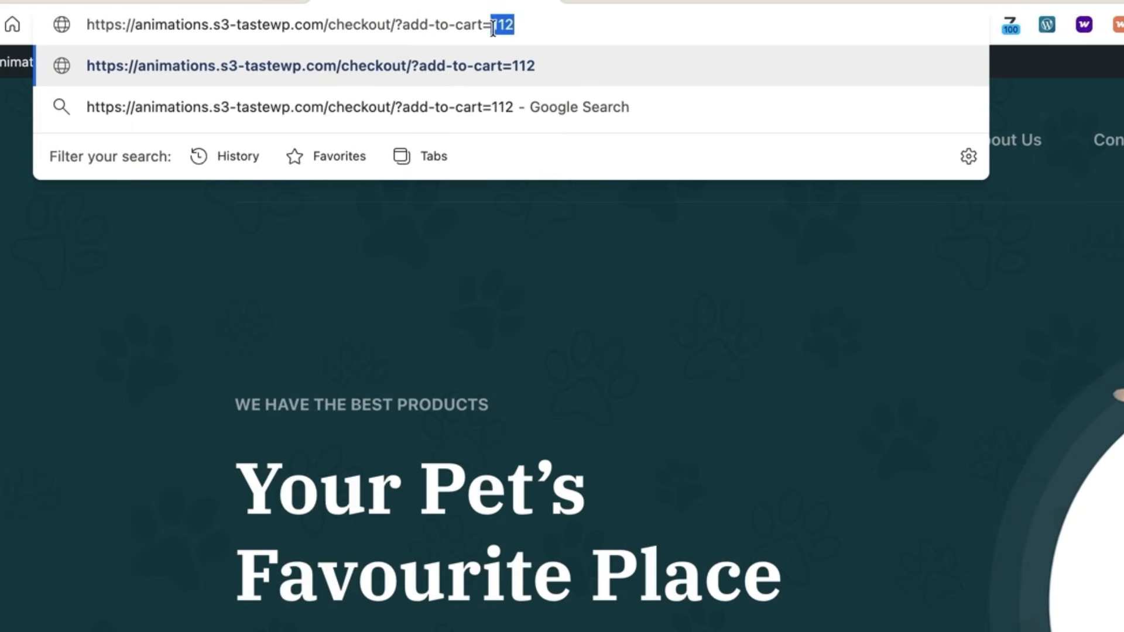
left_click(588, 31)
key("Return")
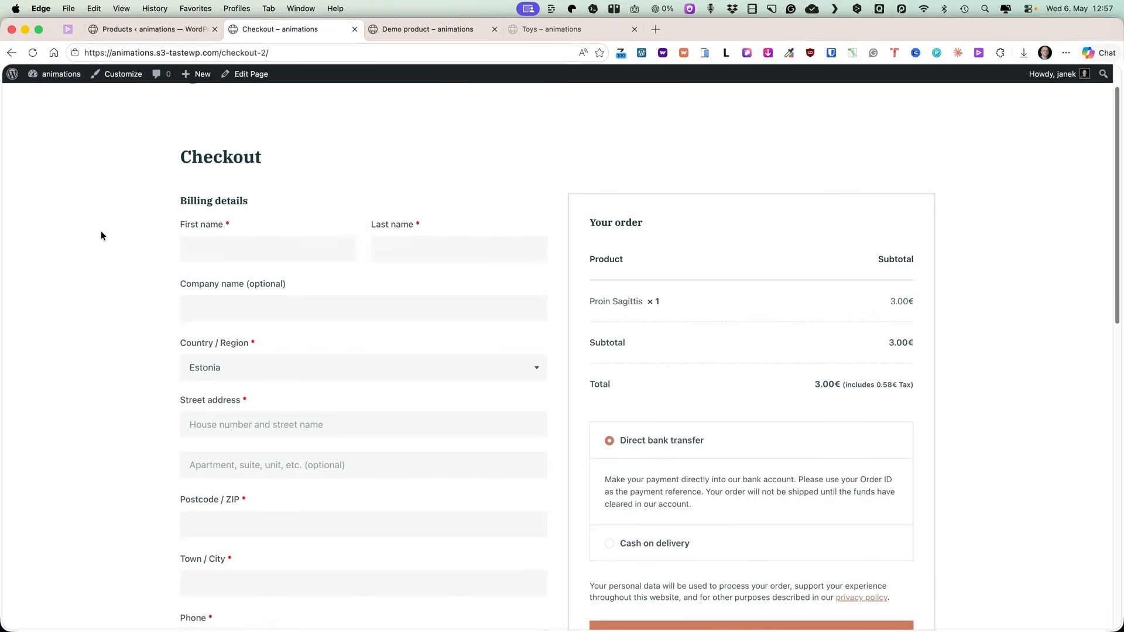
Remove Proin Sagittis from the mini cart on the checkout page.
scroll(101, 231, "down", 3)
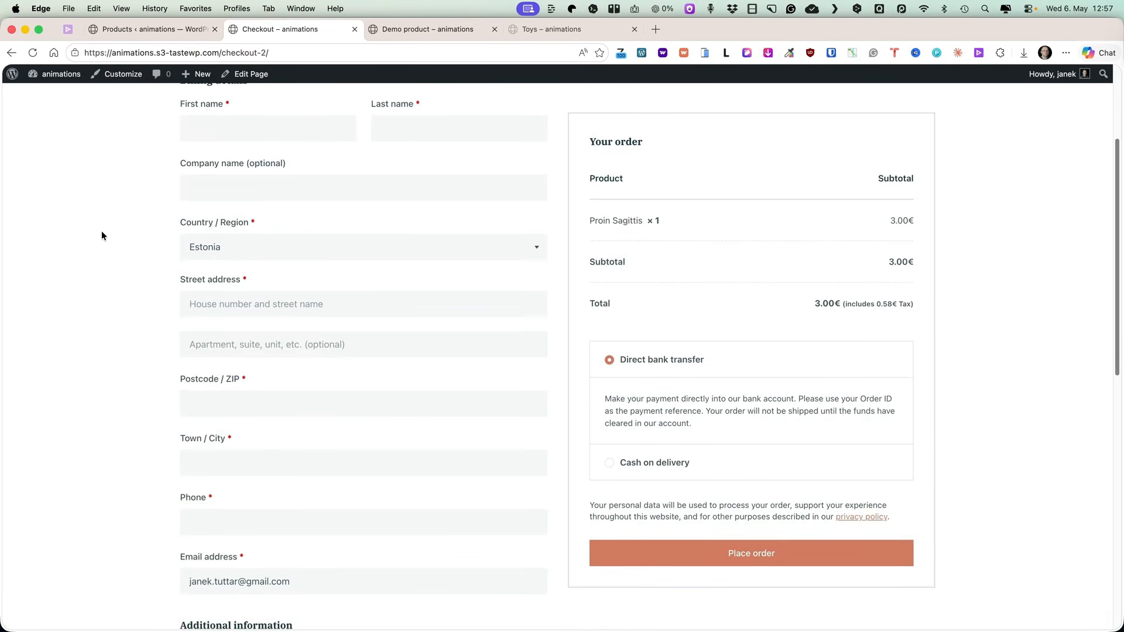
scroll(252, 267, "up", 5)
mouse_move(933, 120)
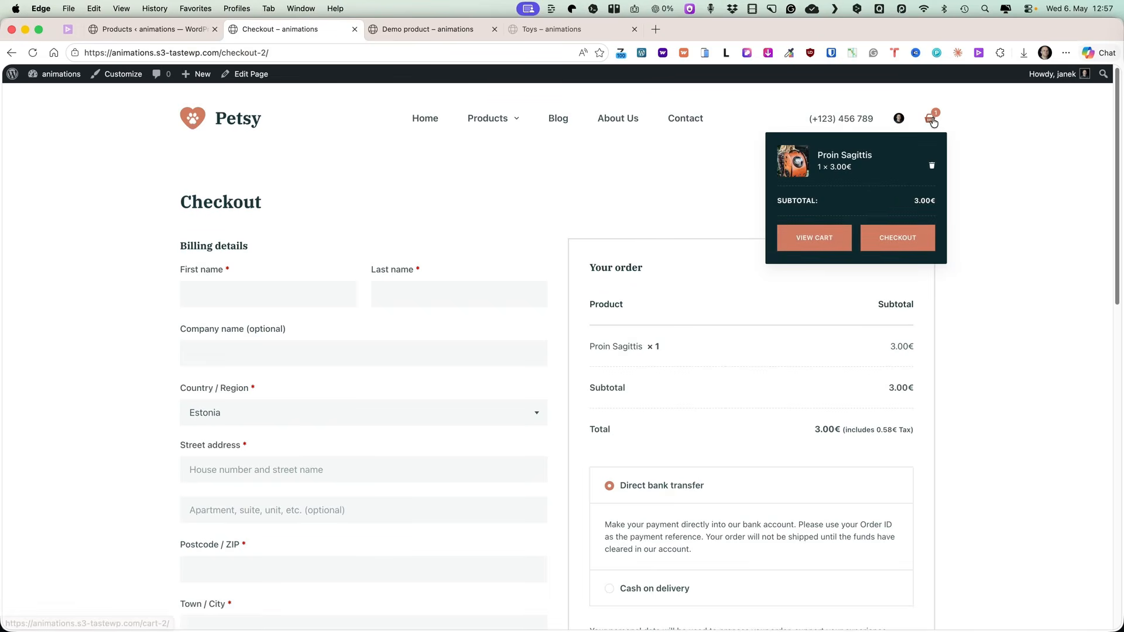
left_click(933, 168)
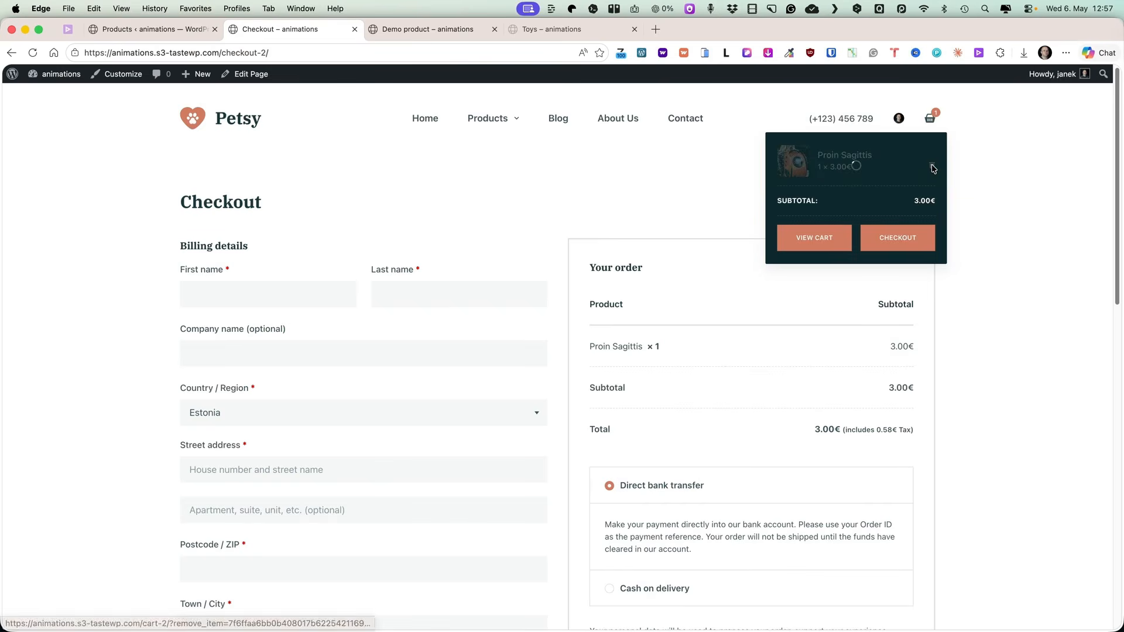
Open the Euismod Nisi product editor and view its Variations panel to look up the variation IDs.
left_click(170, 30)
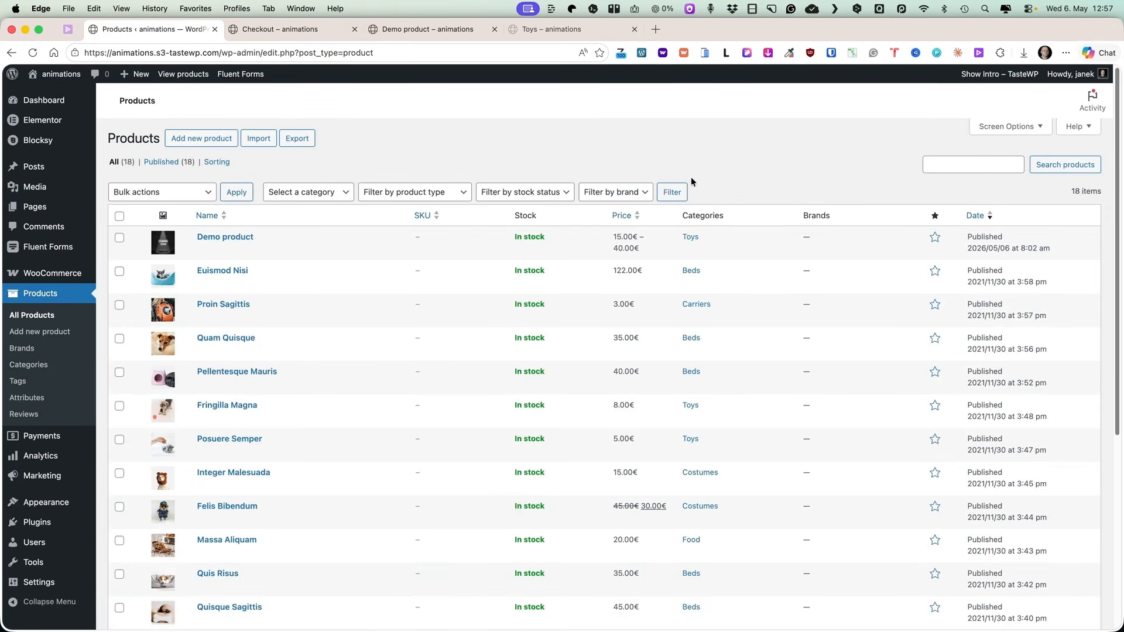
left_click(230, 271)
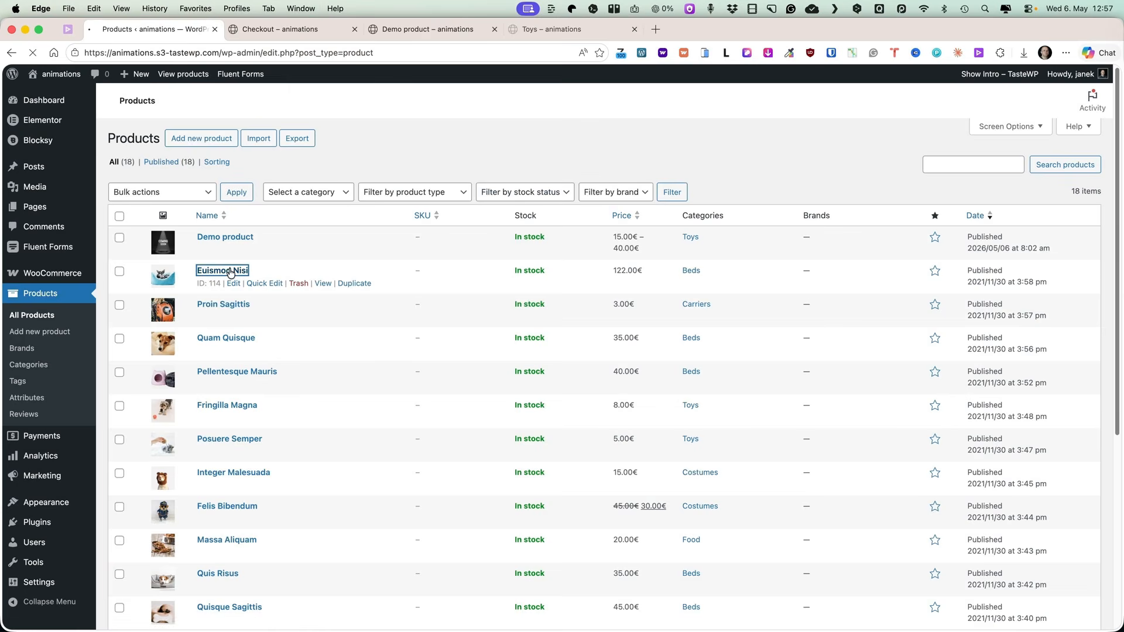
scroll(480, 343, "down", 5)
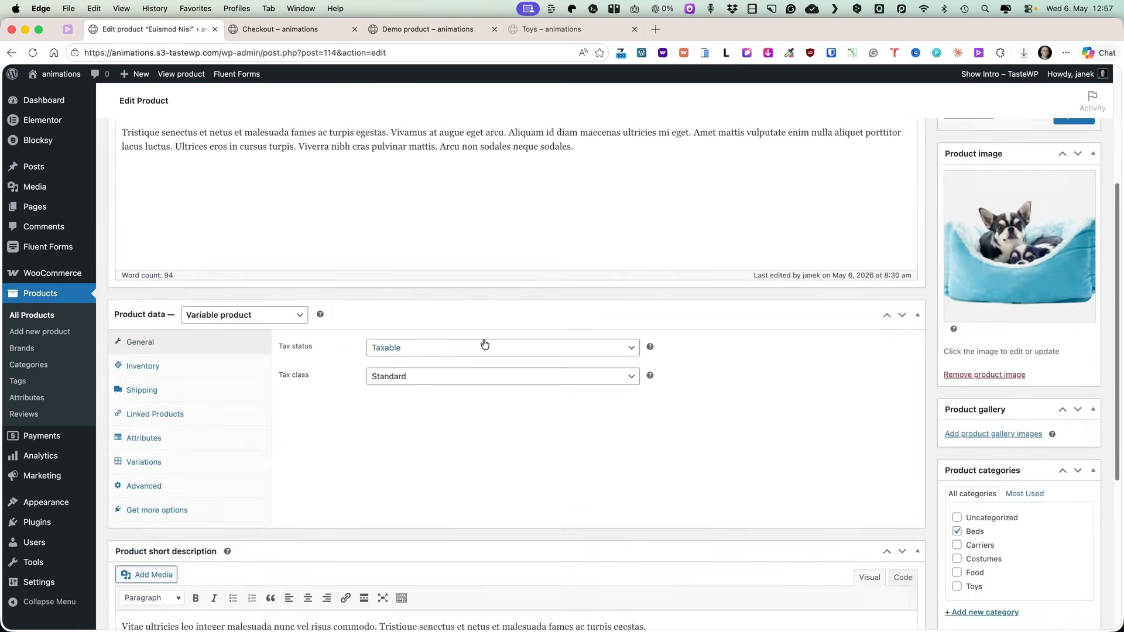
left_click(137, 372)
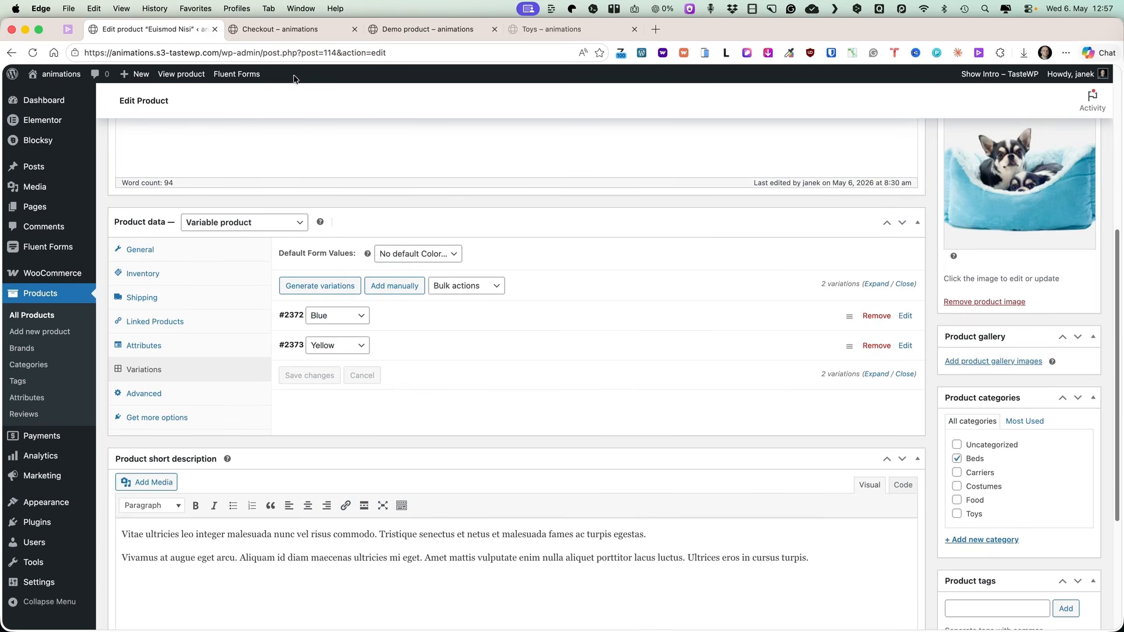
Load the checkout URL with add-to-cart=2372 to add the Blue variation of Euismod Nisi to the cart.
left_click(299, 28)
left_click(332, 50)
left_click(357, 50)
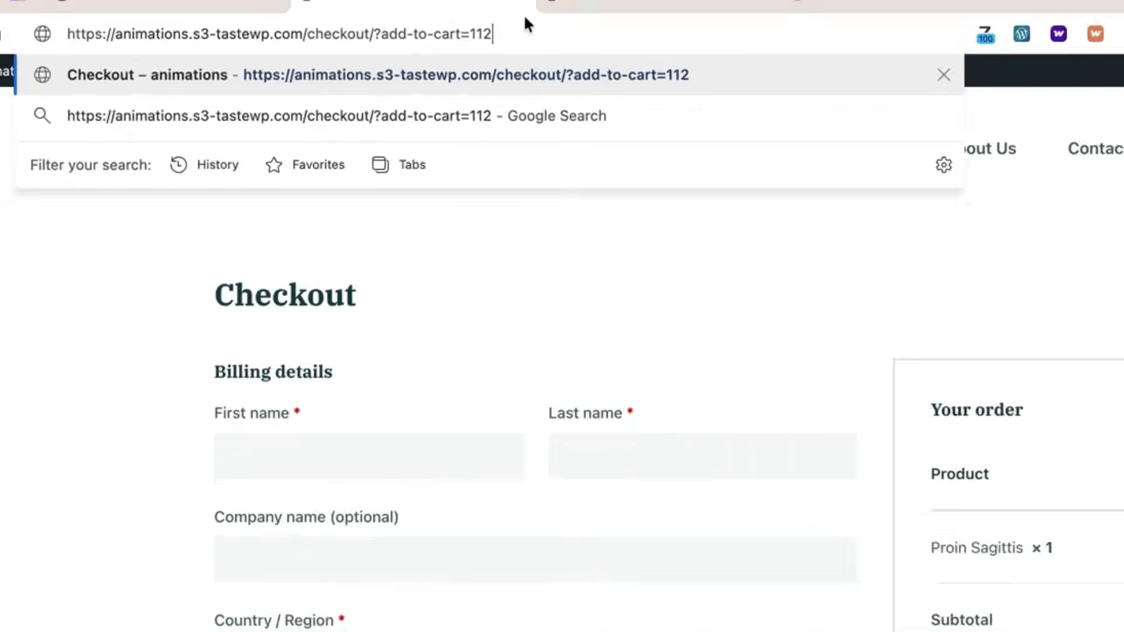
key("BackSpace")
key("BackSpace")
key("BackSpace")
type("237")
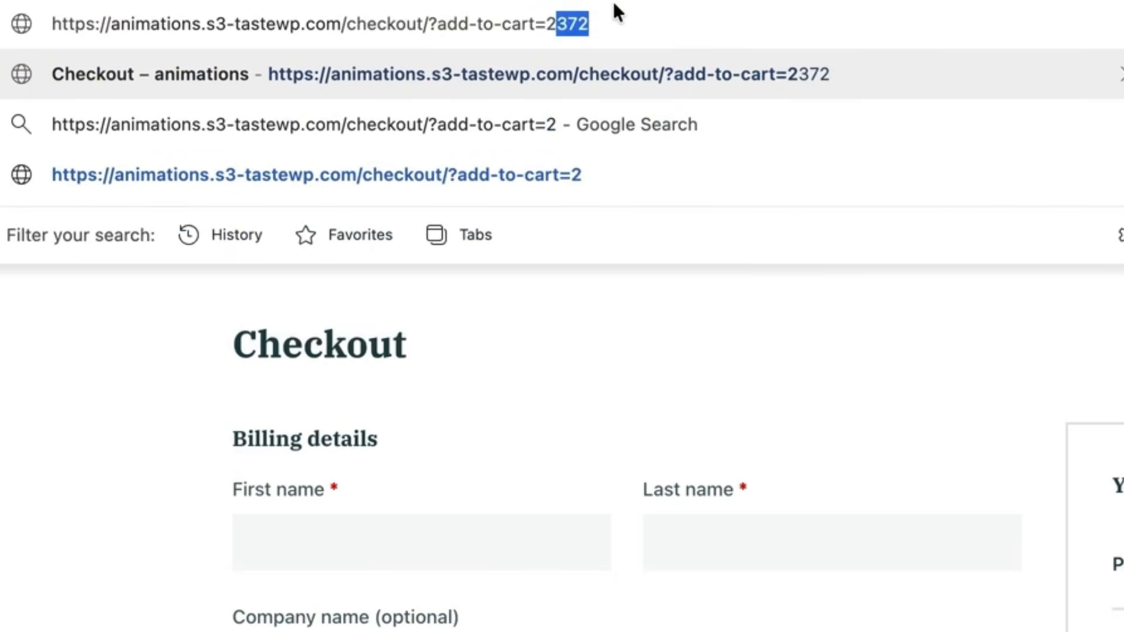
type("2")
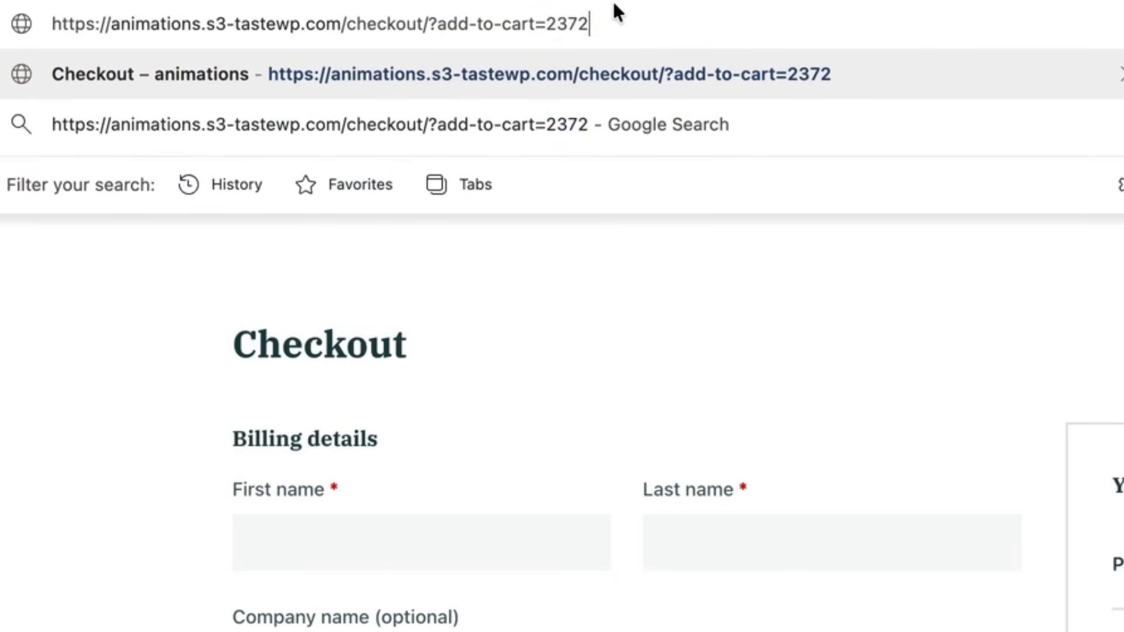
key("Return")
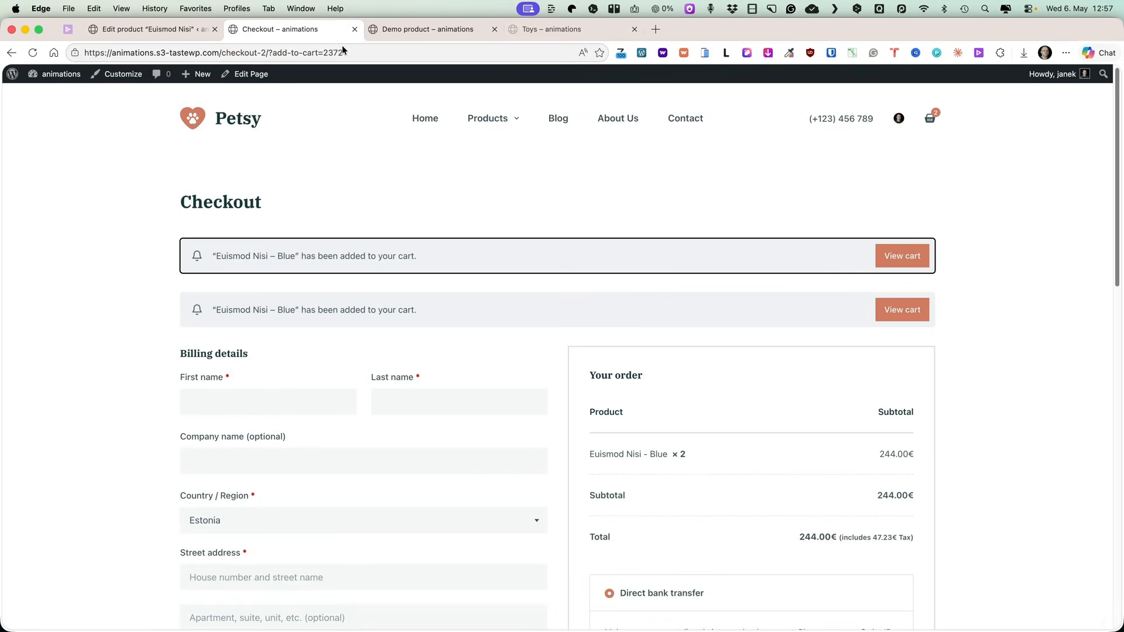
Remove the Euismod Nisi – Blue item from the mini cart.
scroll(777, 277, "down", 3)
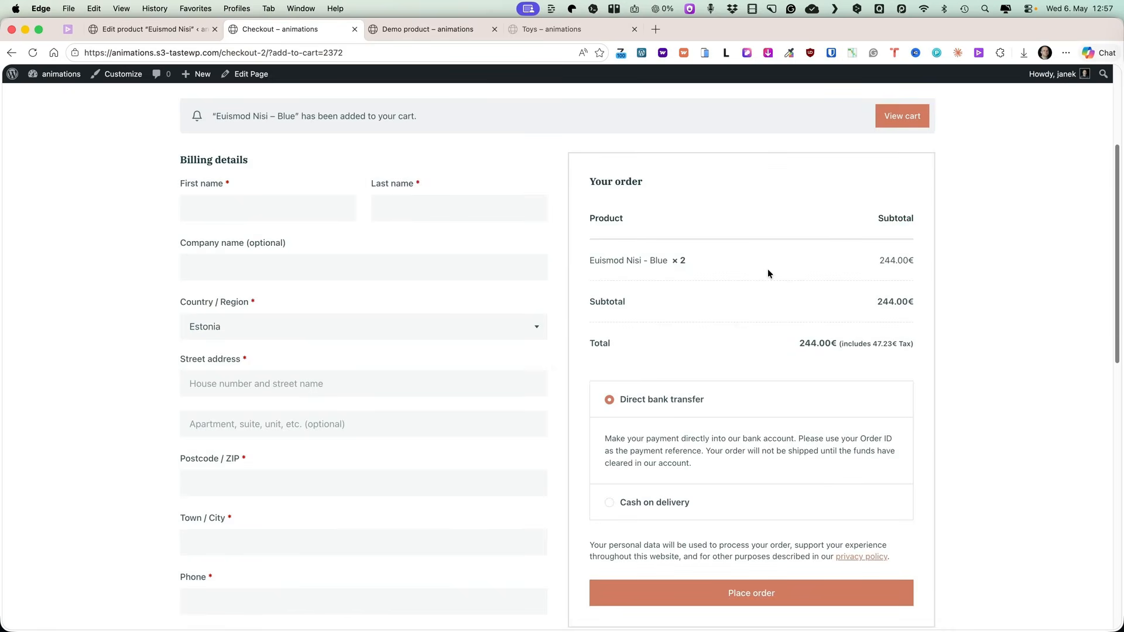
mouse_move(928, 130)
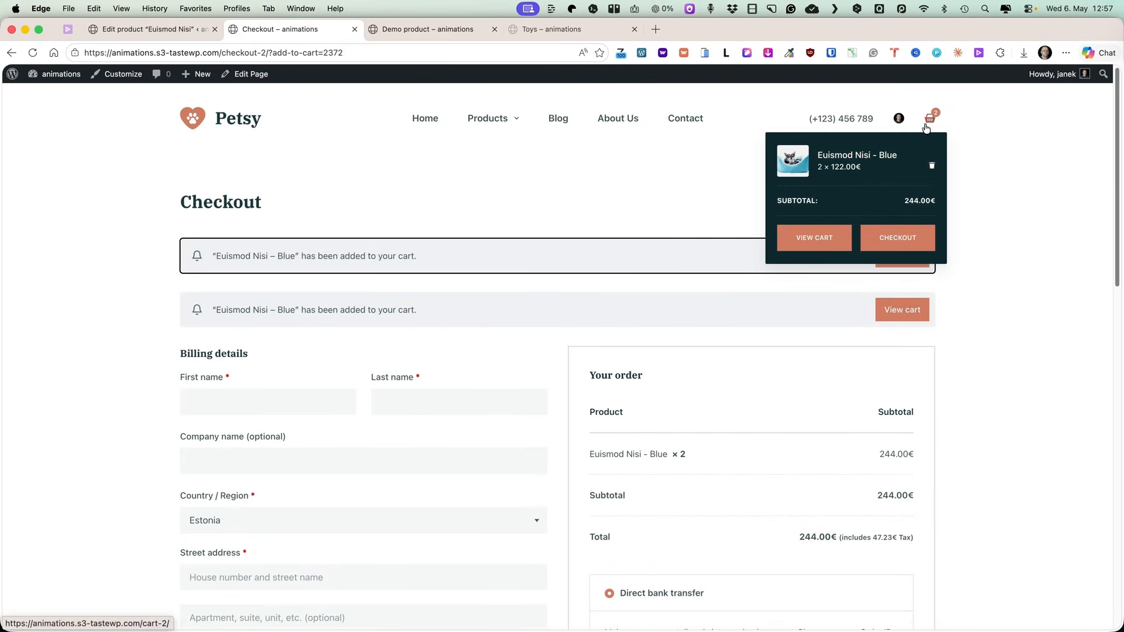
left_click(928, 165)
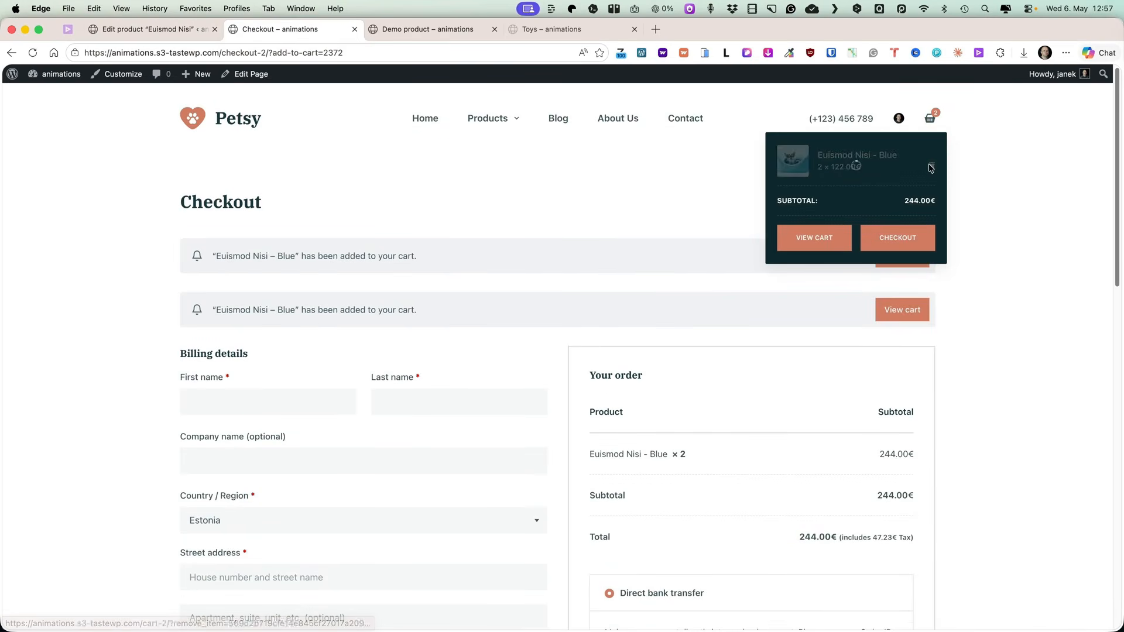
Load the checkout URL with add-to-cart=2372&quantity=3 to add three Blue units at once.
left_click(115, 32)
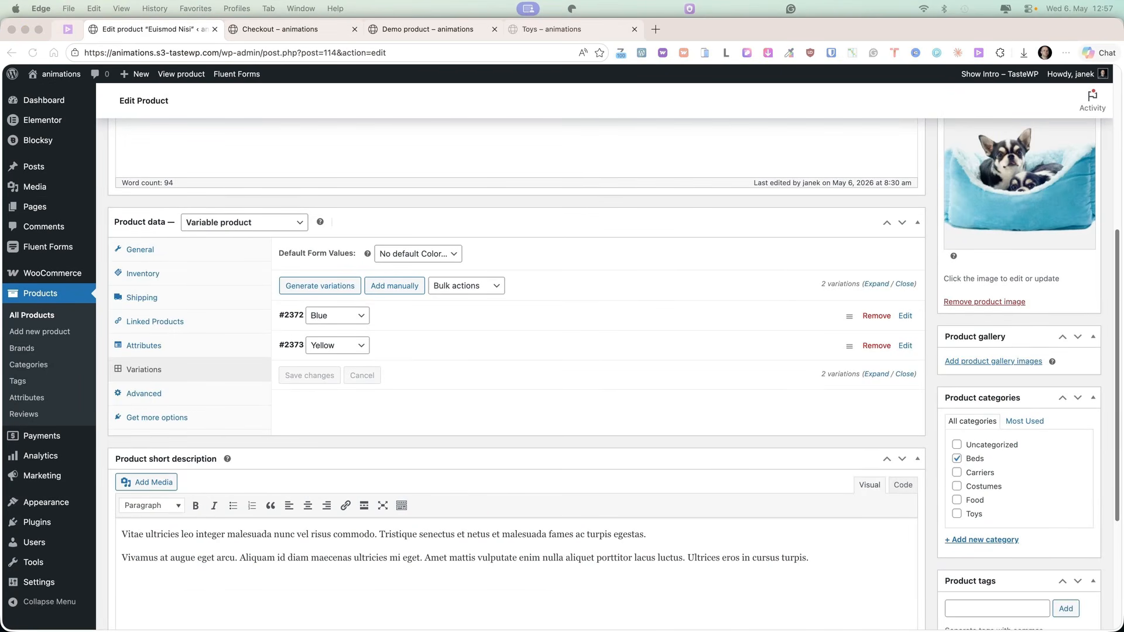
left_click(276, 25)
key("super+v")
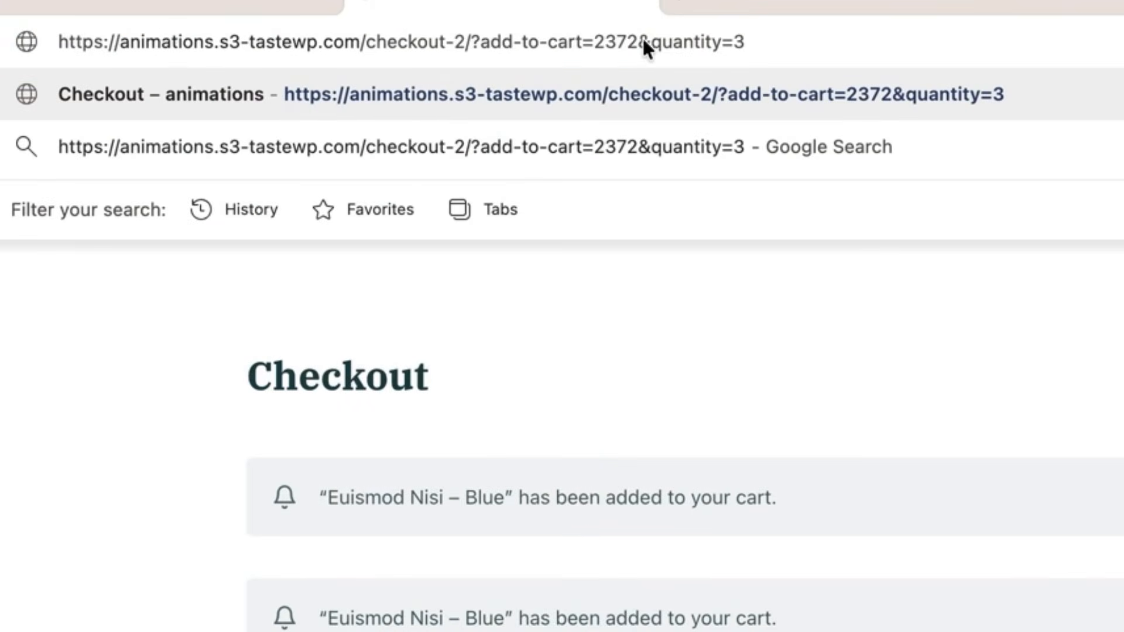
left_click_drag(639, 41, 791, 42)
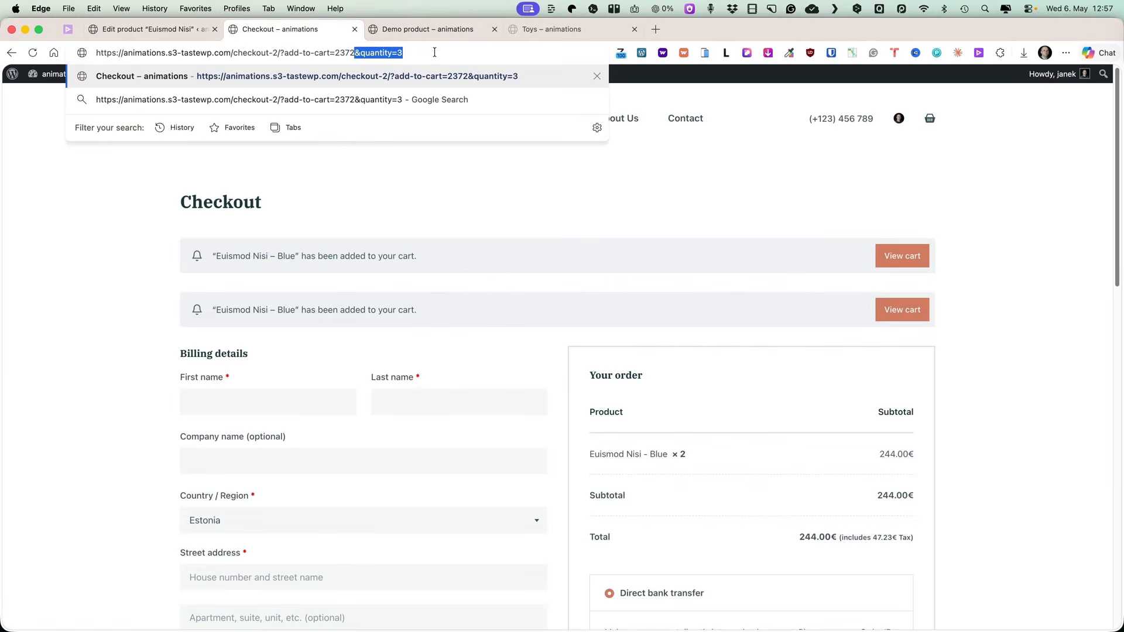
key("Return")
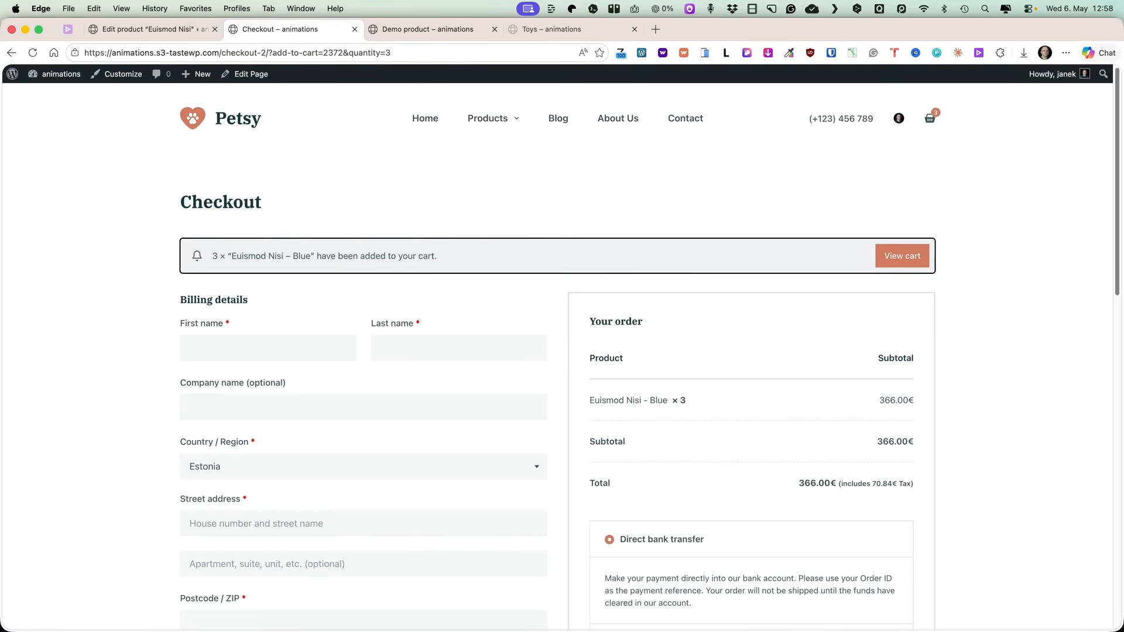
Edit the home page with Elementor and set the Explore Now button's link to the add-to-cart checkout URL.
left_click(236, 119)
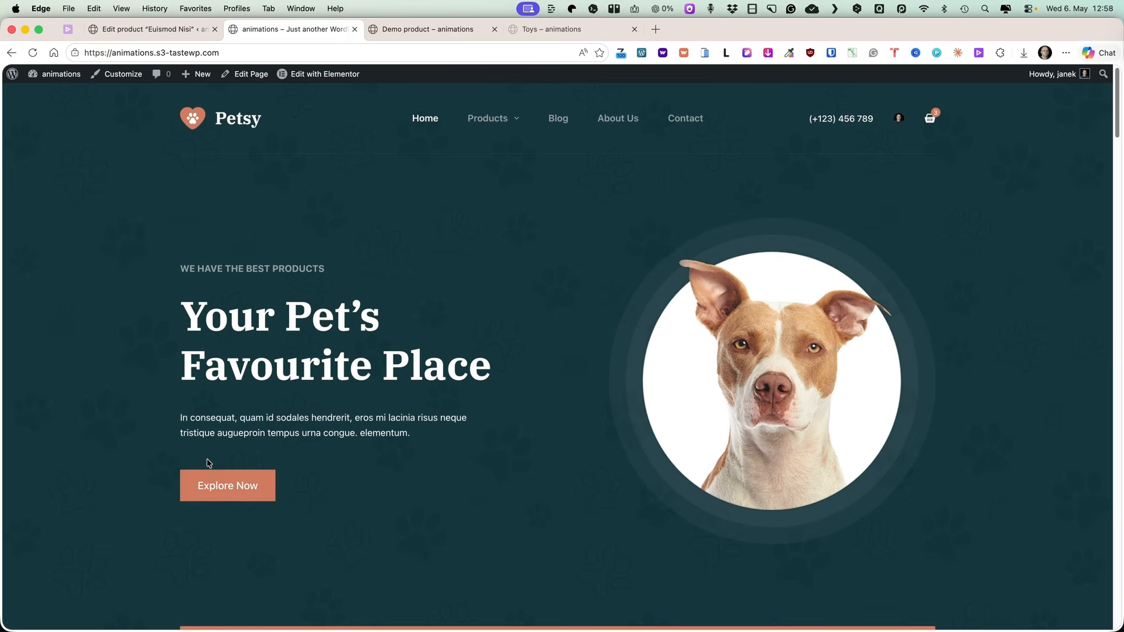
left_click(228, 484)
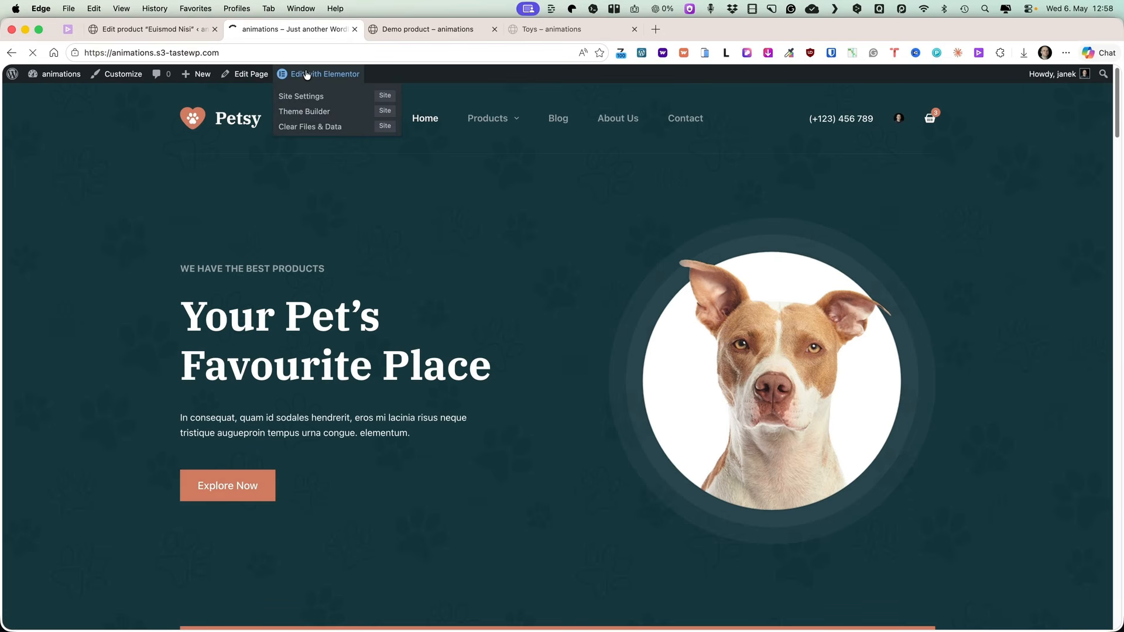
left_click(306, 74)
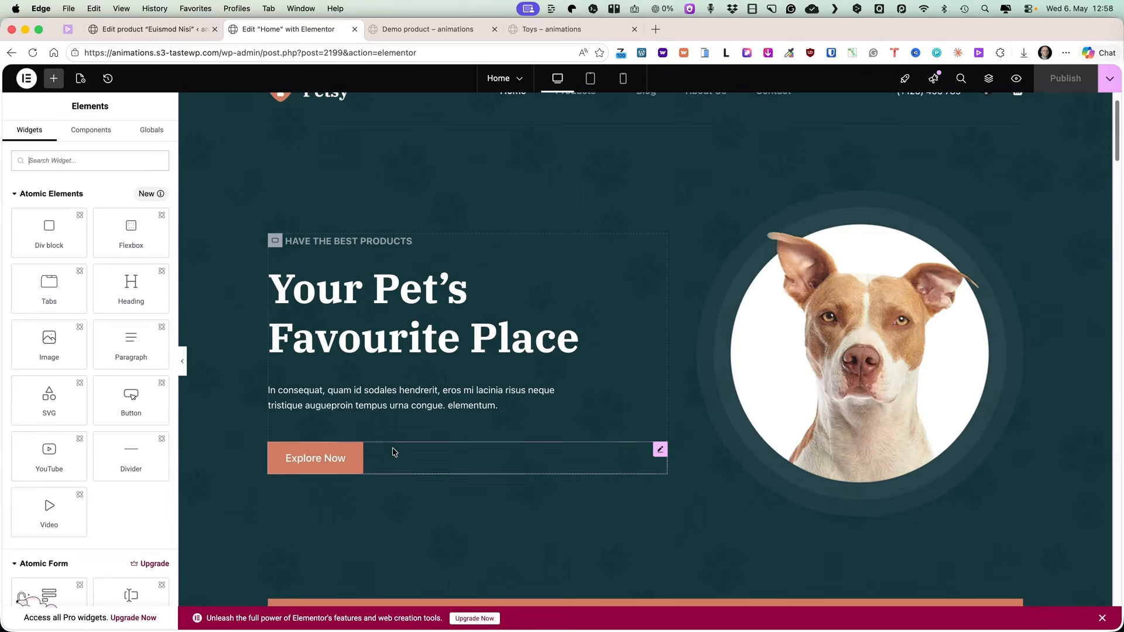
left_click(393, 454)
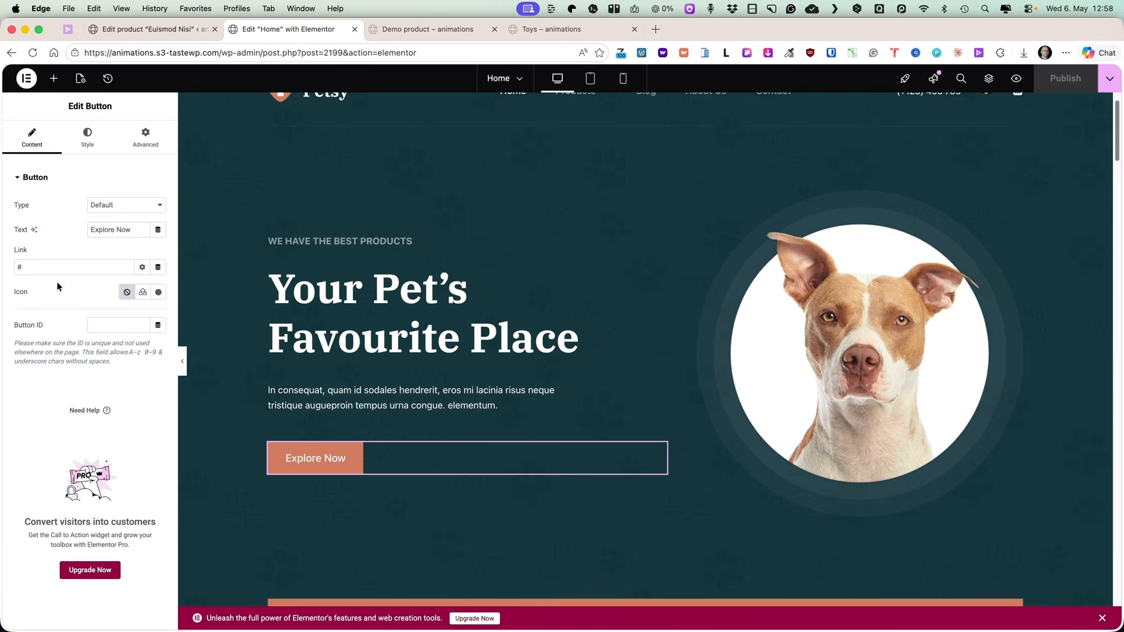
double_click(24, 267)
key("super+v")
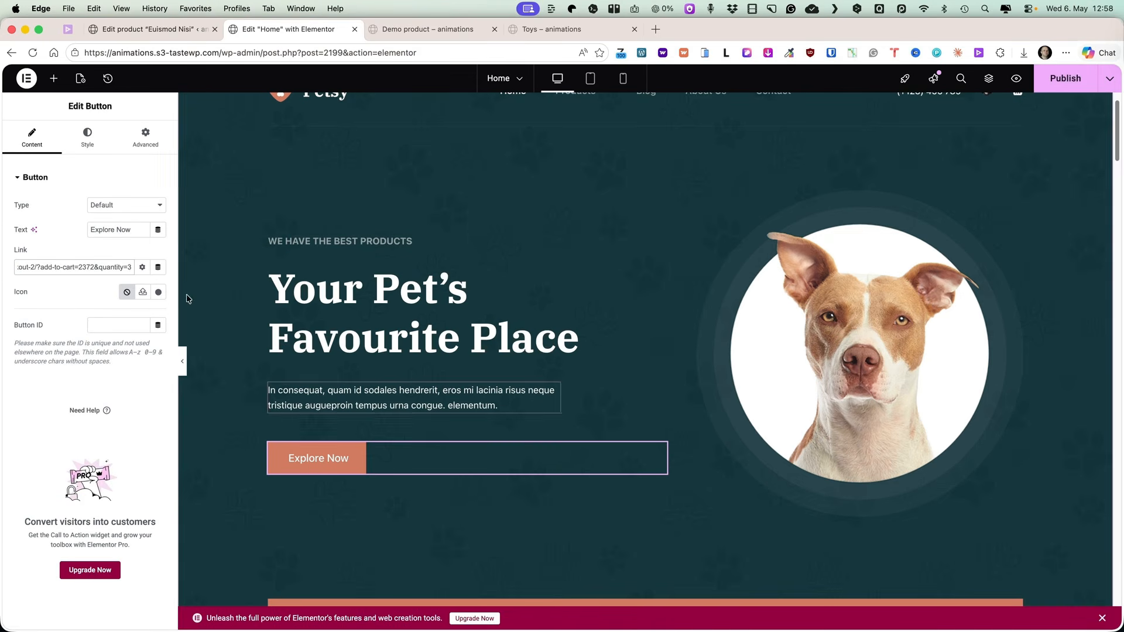
Change the button text to ADD TO CART › and publish the home page.
left_click_drag(131, 229, 61, 223)
type("ADD TO CART ›")
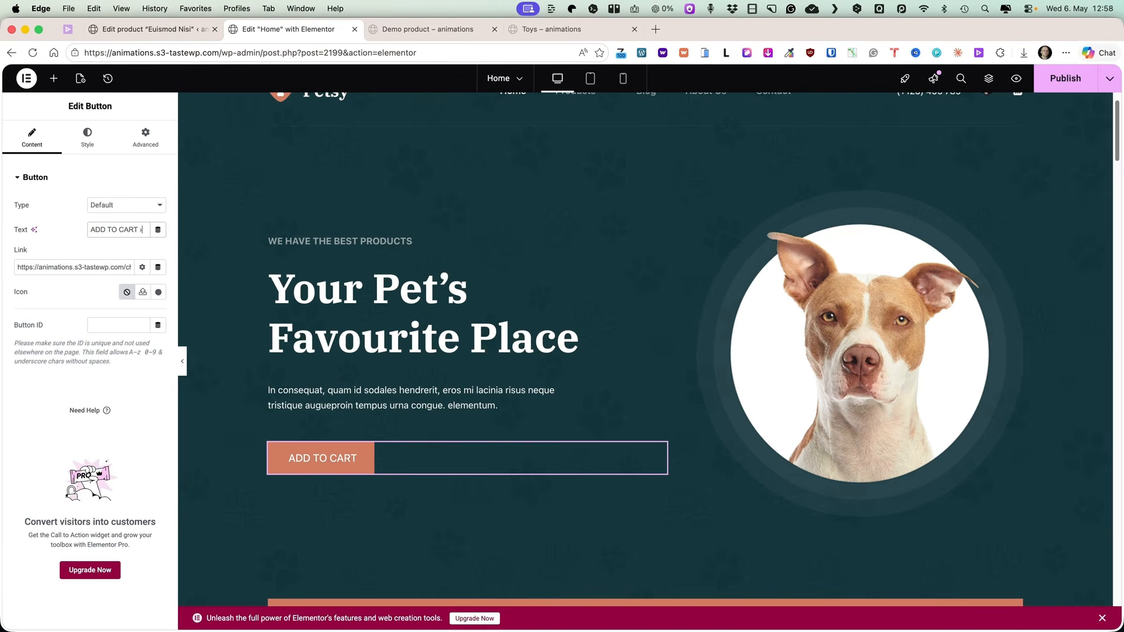
left_click(1053, 81)
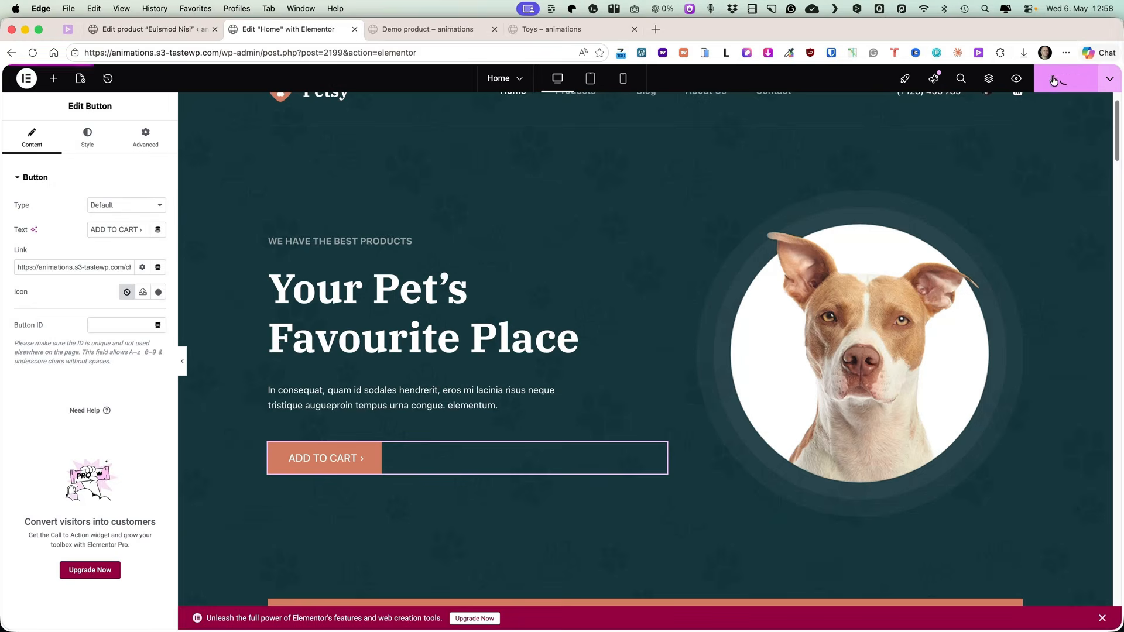
Preview the home page, empty the mini cart, and test the ADD TO CART button.
left_click(1014, 81)
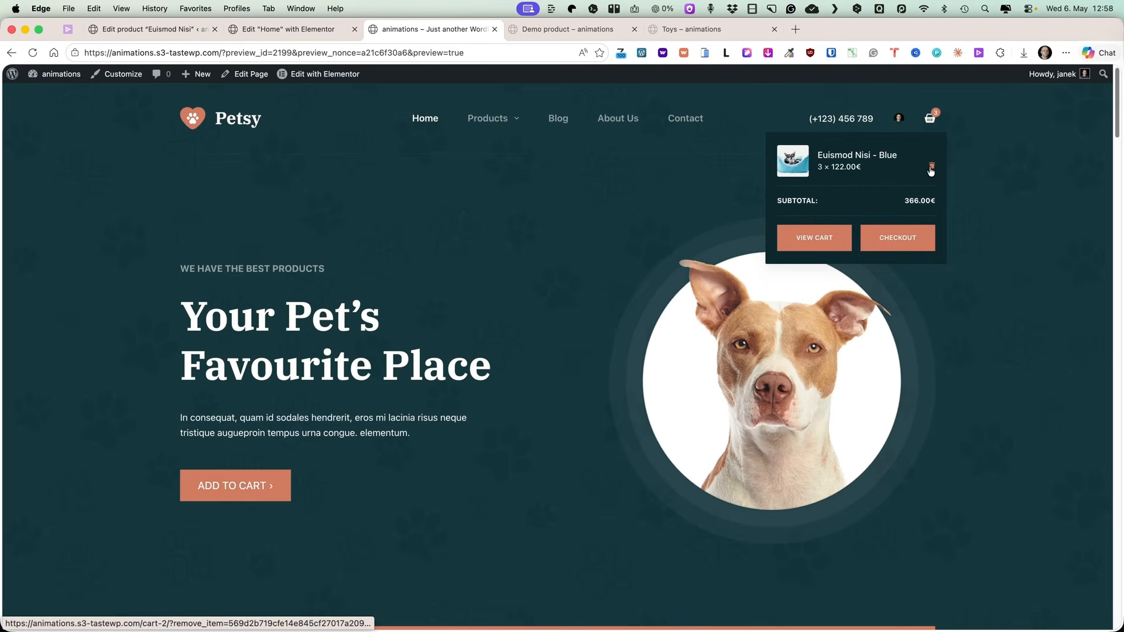
left_click(932, 165)
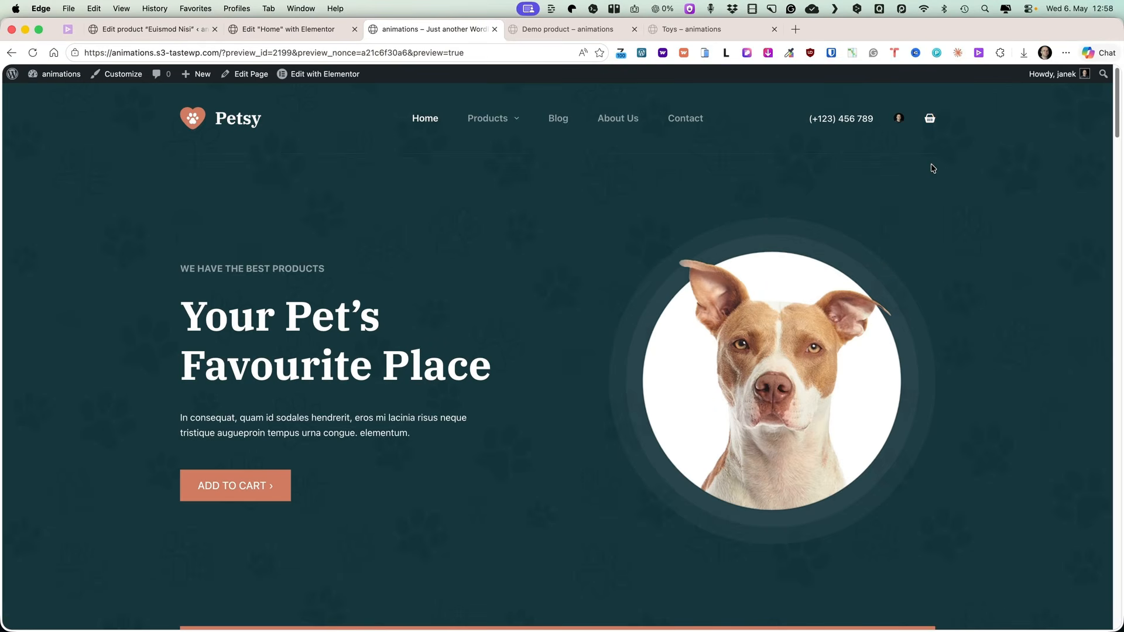
left_click(228, 489)
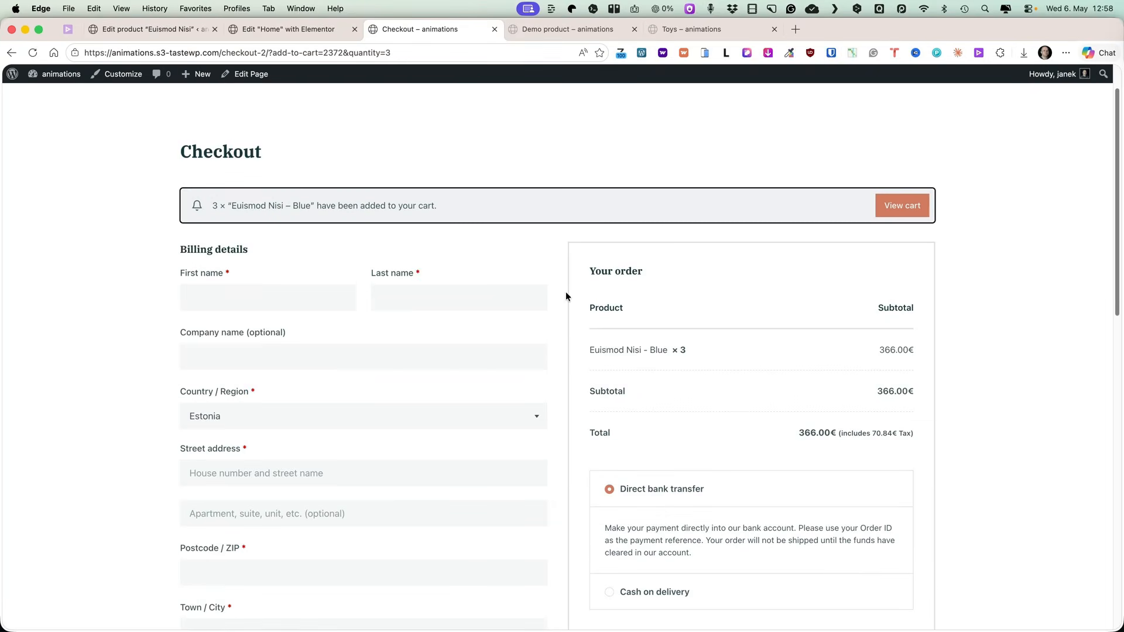
scroll(565, 297, "down", 3)
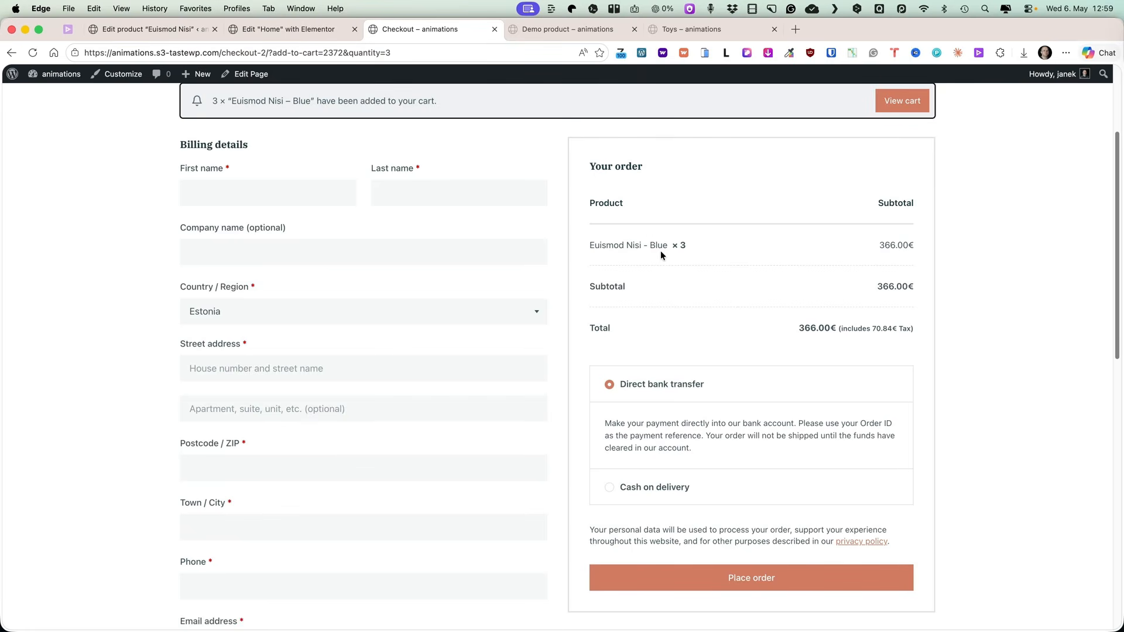
scroll(514, 302, "up", 3)
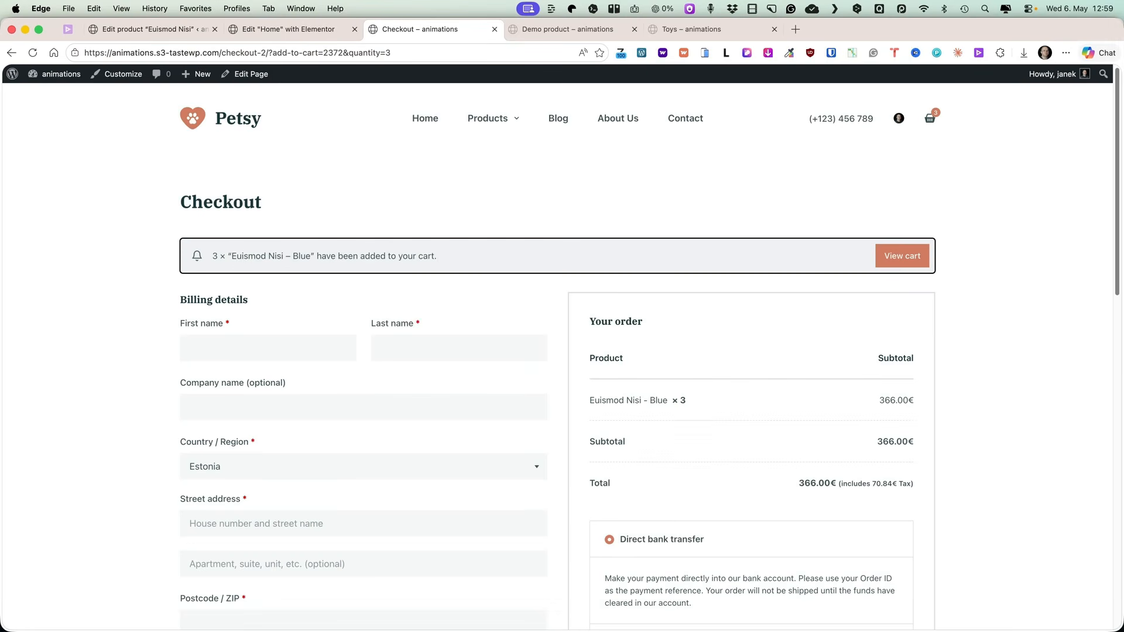
Open the WooCommerce Status page from the product editor and generate the system report.
left_click(151, 30)
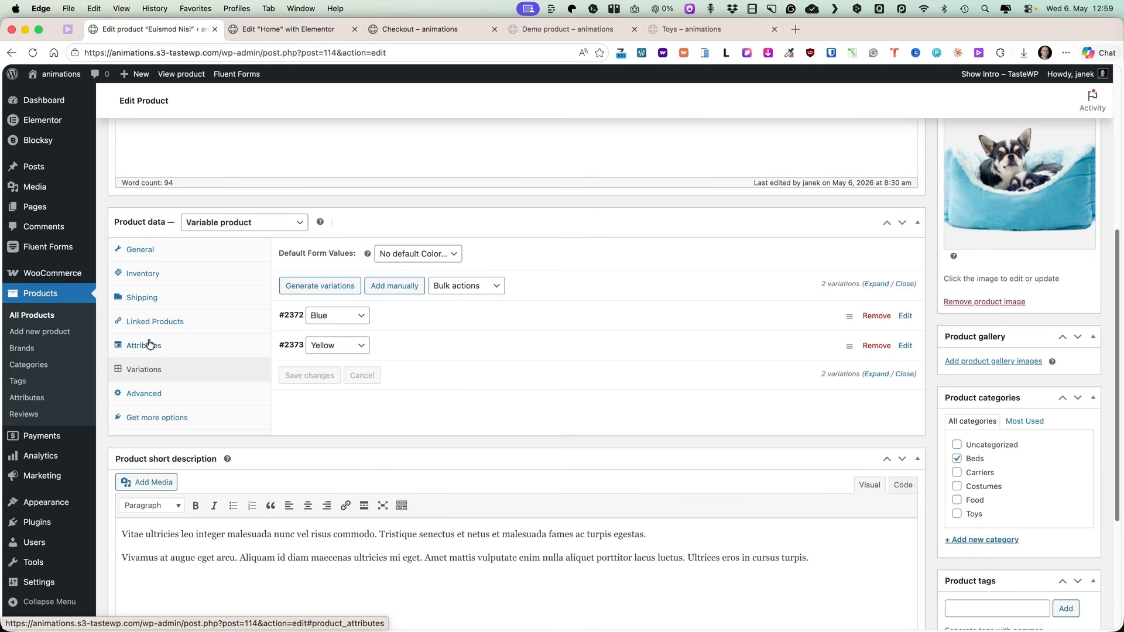
mouse_move(44, 278)
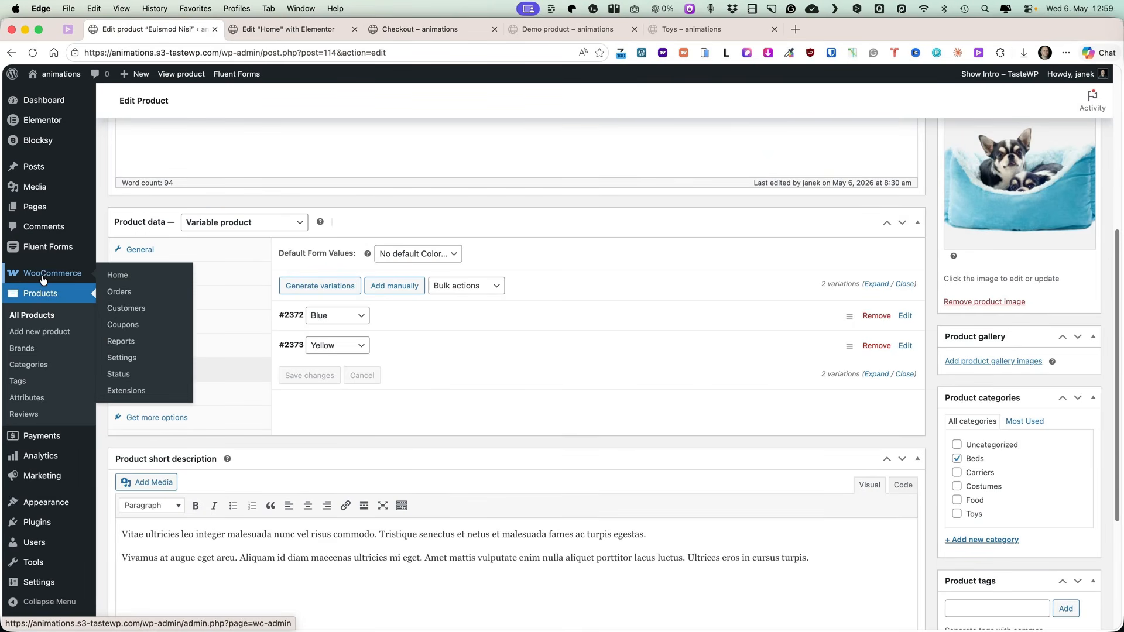
left_click(123, 377)
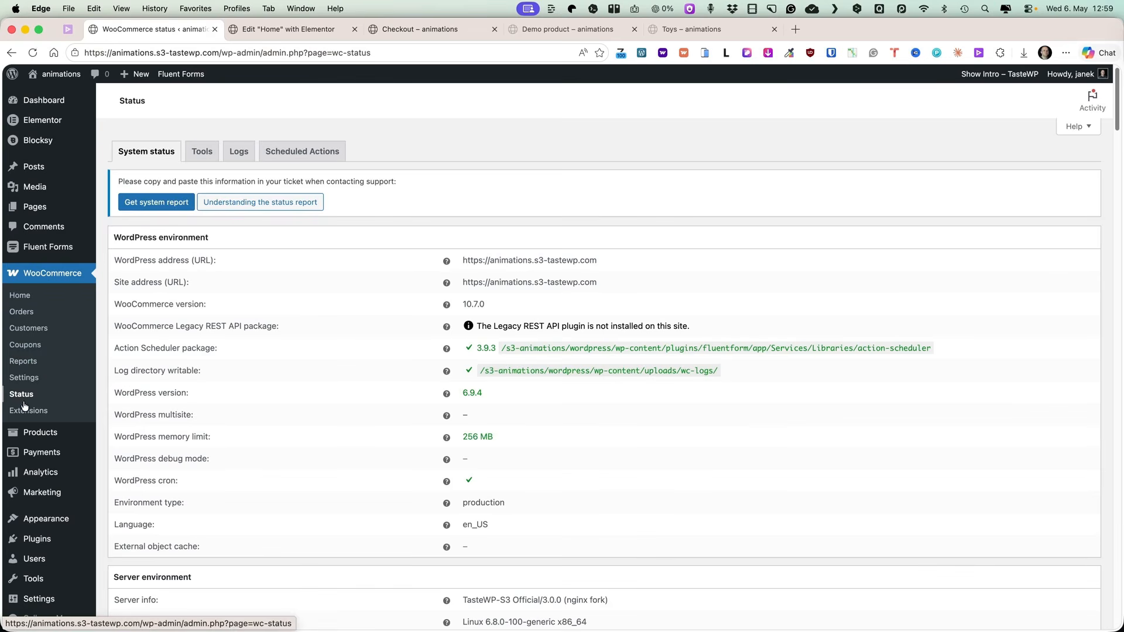
left_click(156, 202)
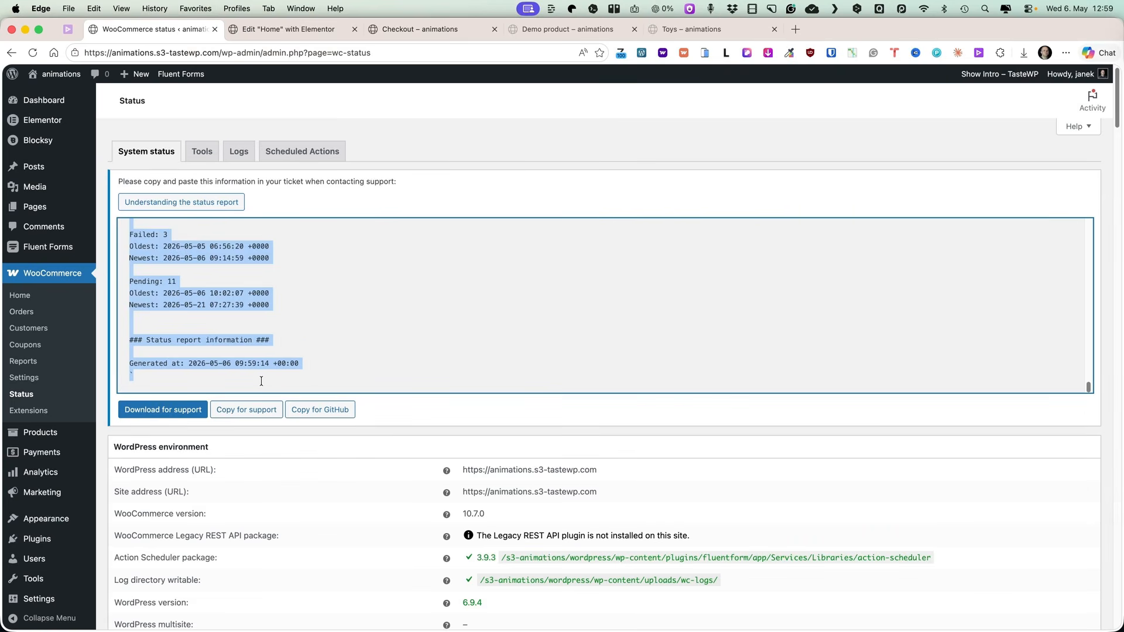
Scroll through the system status report to read its environment, database and settings sections.
scroll(276, 379, "up", 20)
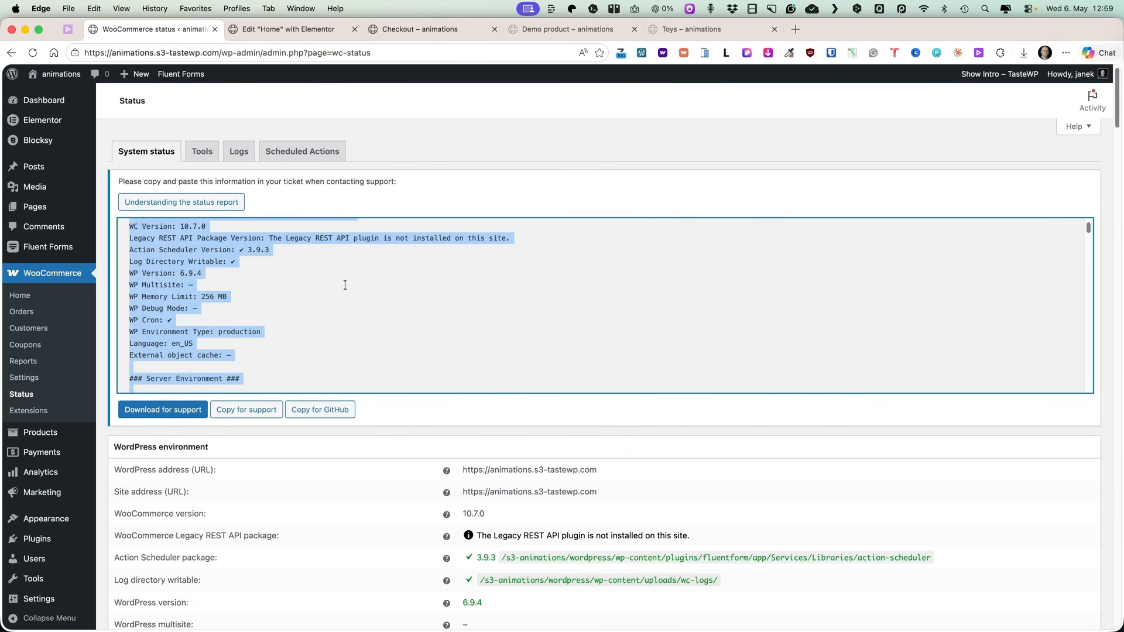
scroll(348, 287, "down", 2)
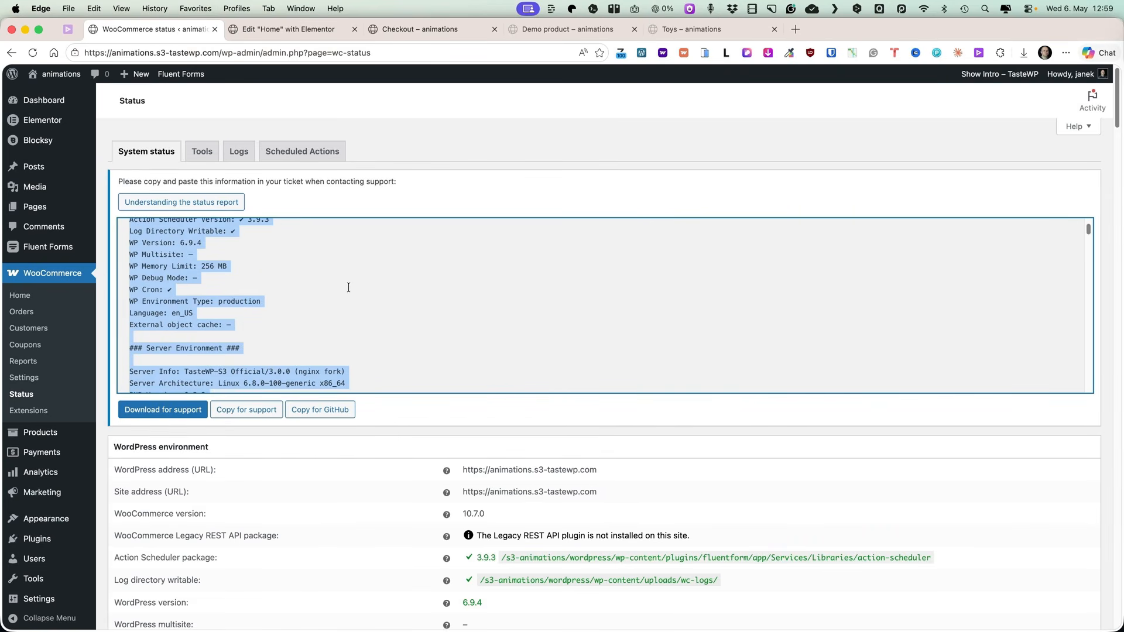
left_click(355, 285)
scroll(354, 285, "down", 5)
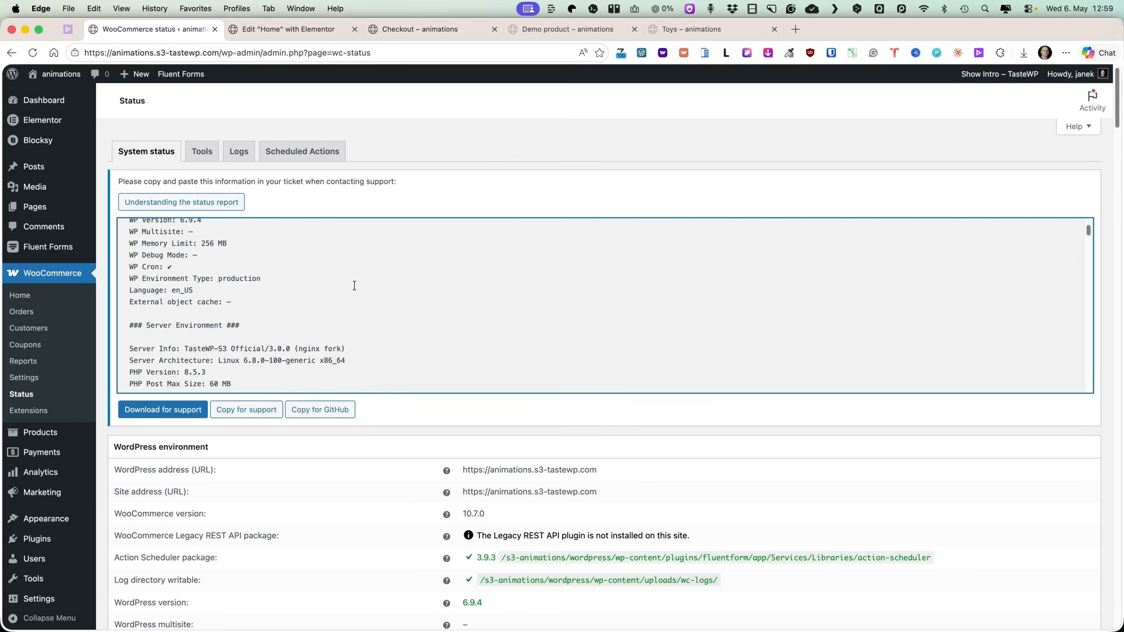
scroll(355, 285, "down", 3)
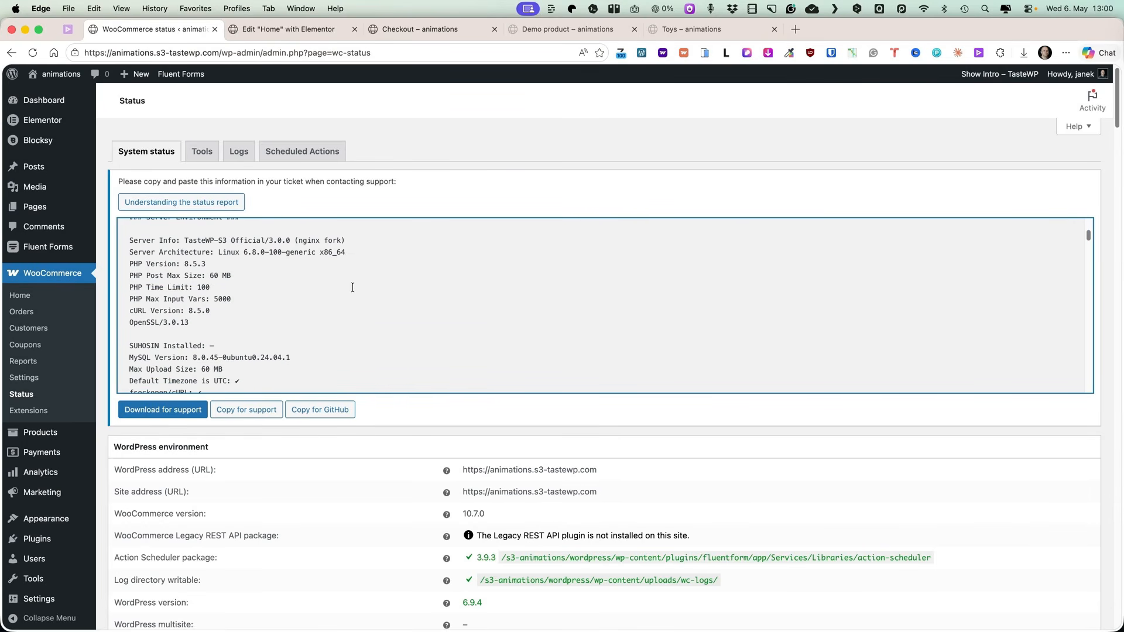
scroll(352, 287, "down", 15)
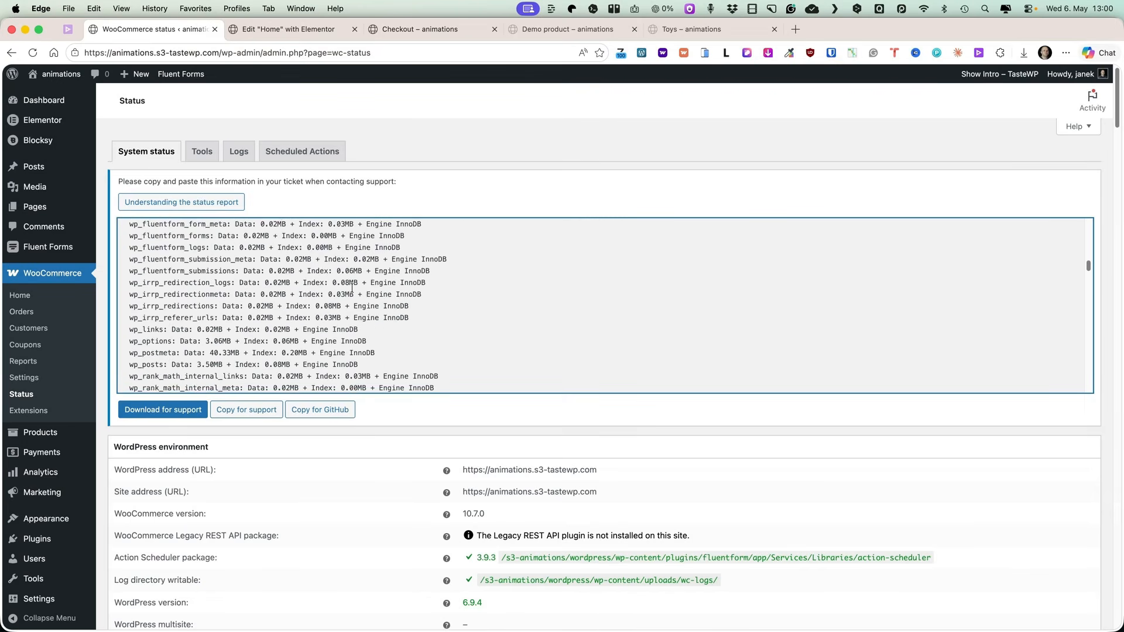
scroll(352, 288, "down", 15)
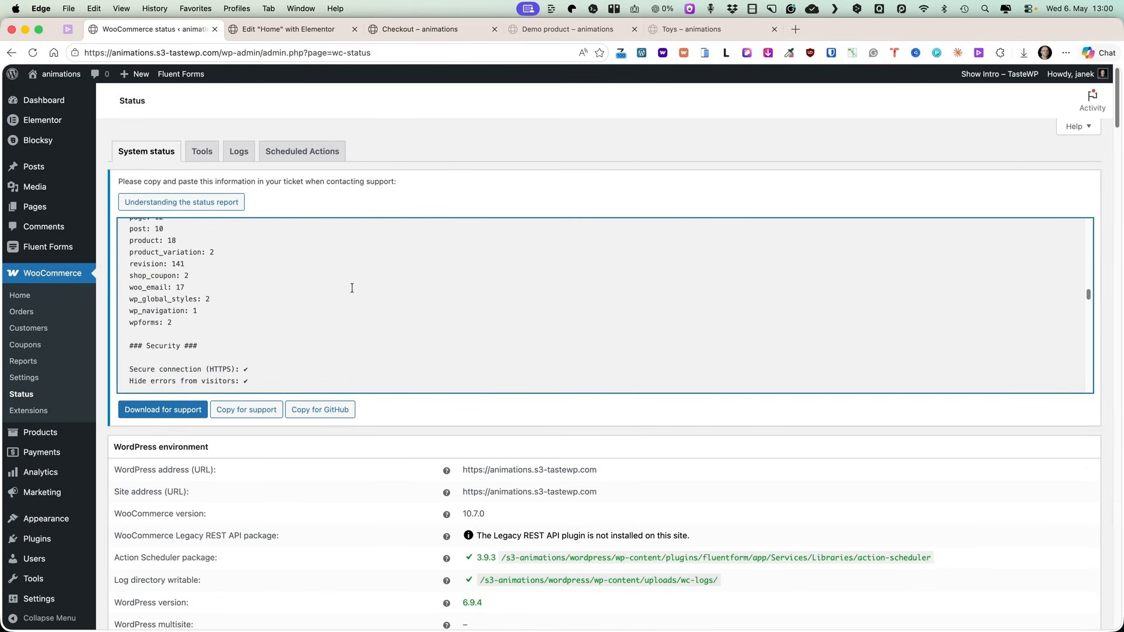
scroll(352, 288, "down", 10)
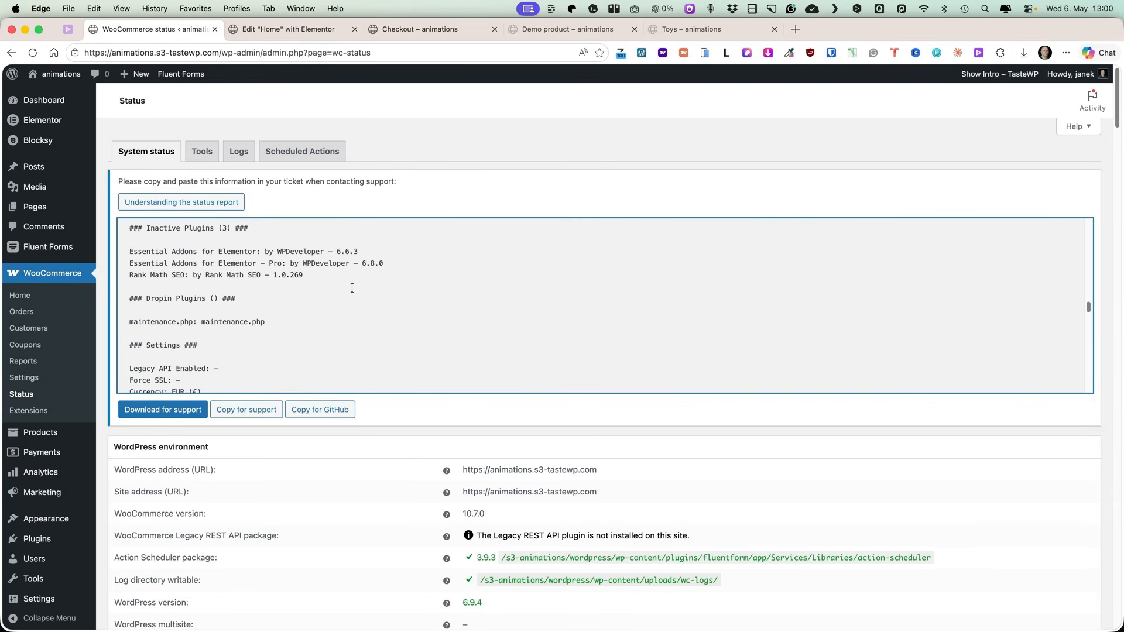
scroll(352, 288, "down", 10)
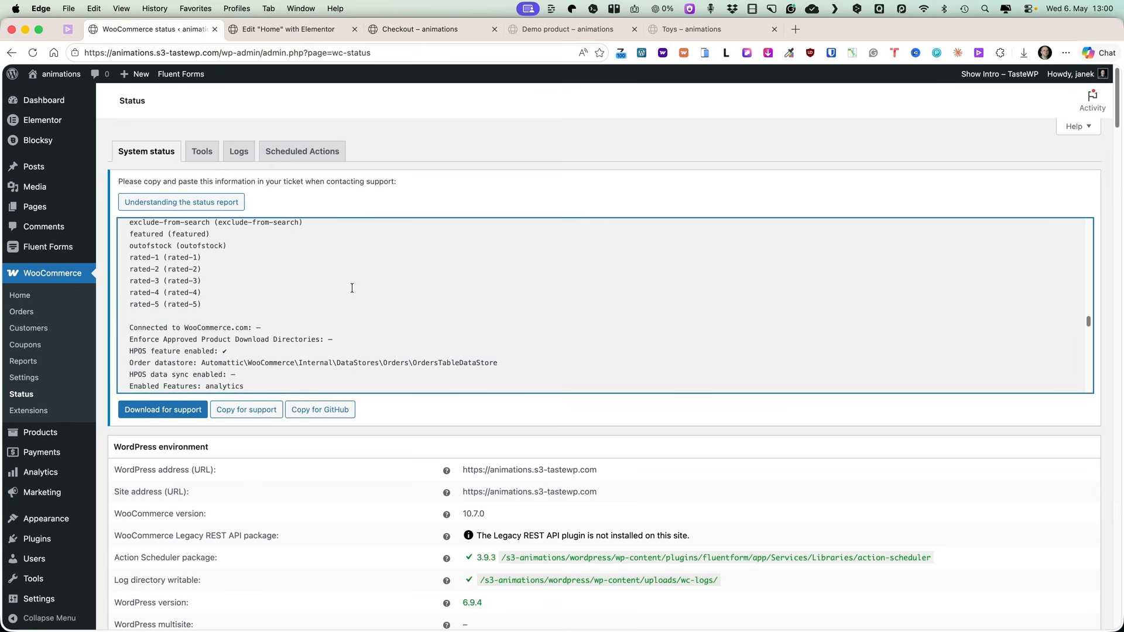
Open the Status Tools section and browse the available WooCommerce maintenance tools.
left_click(199, 154)
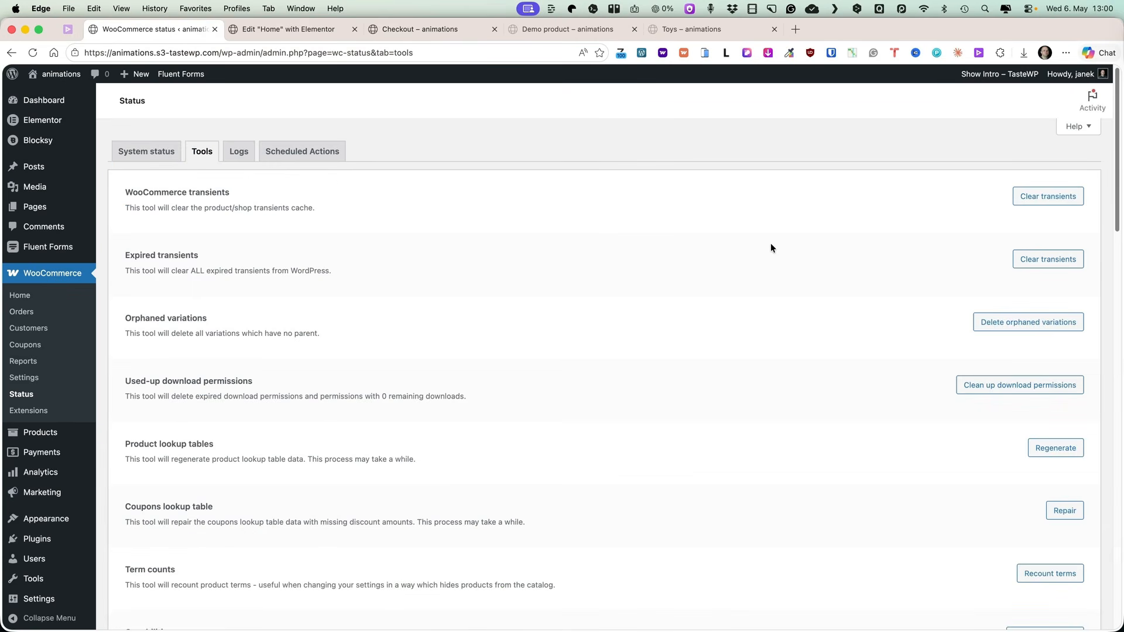
scroll(775, 246, "down", 1)
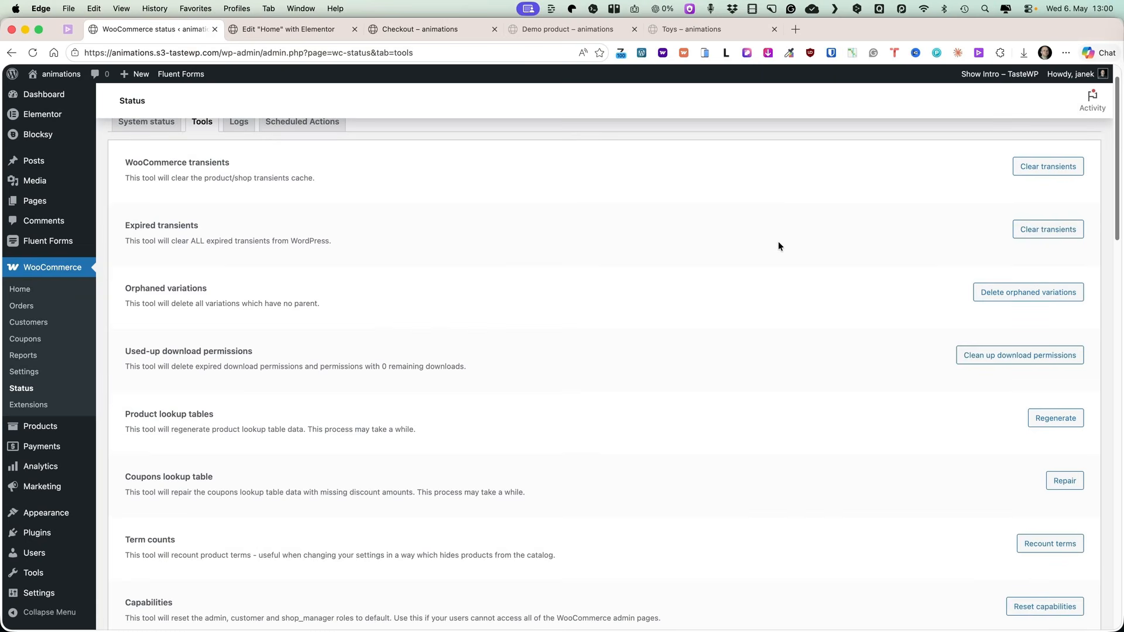
scroll(749, 251, "down", 5)
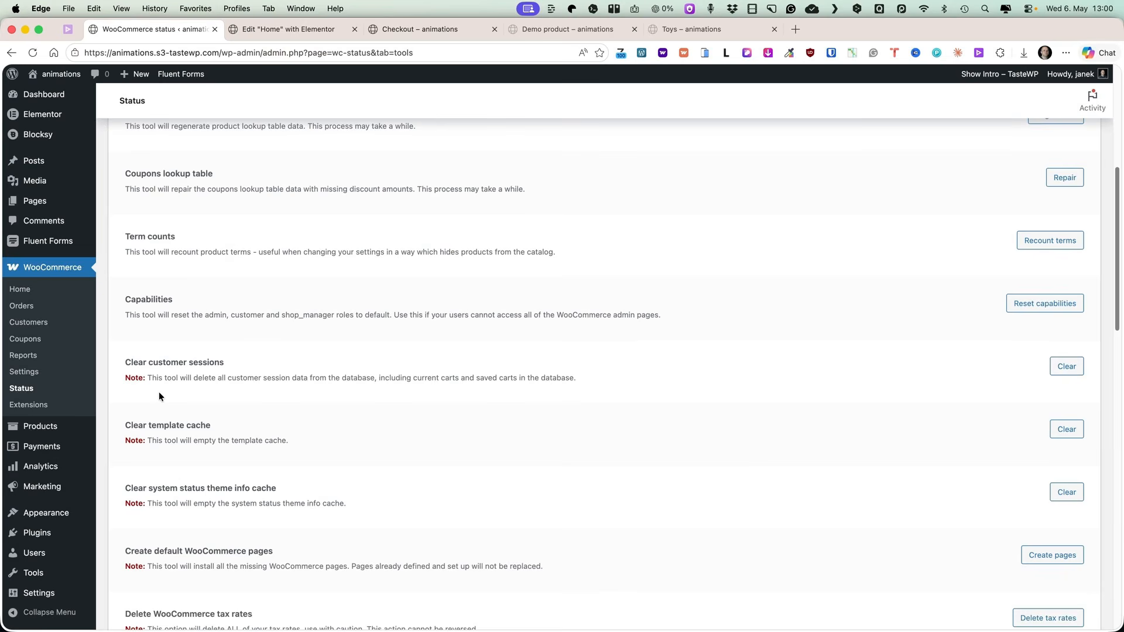
scroll(201, 498, "down", 4)
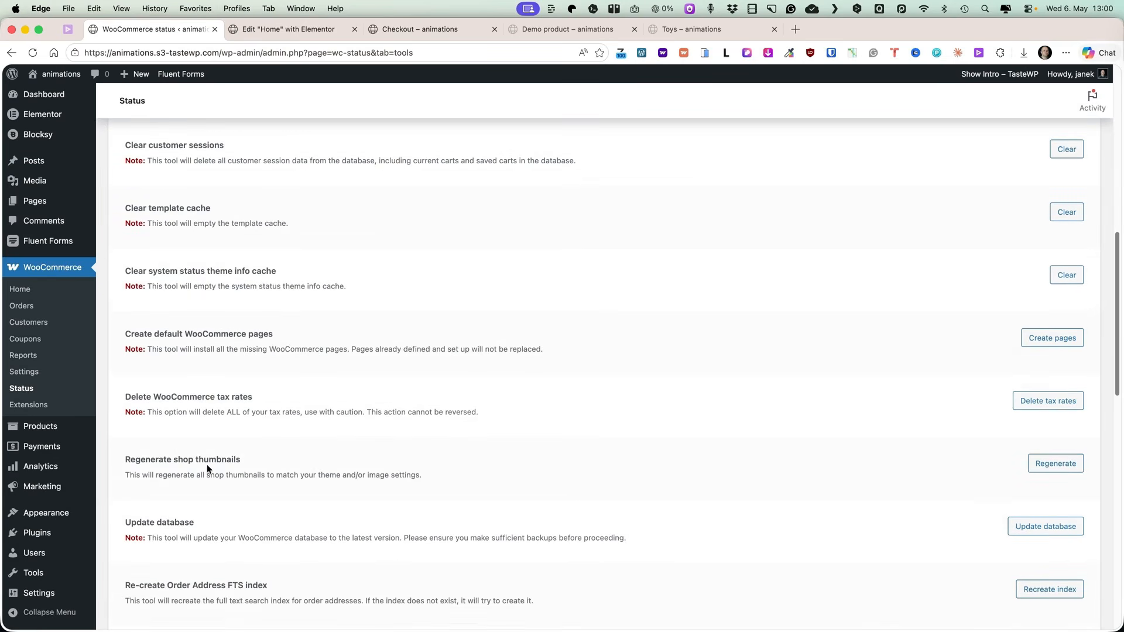
scroll(193, 468, "down", 2)
scroll(382, 387, "up", 10)
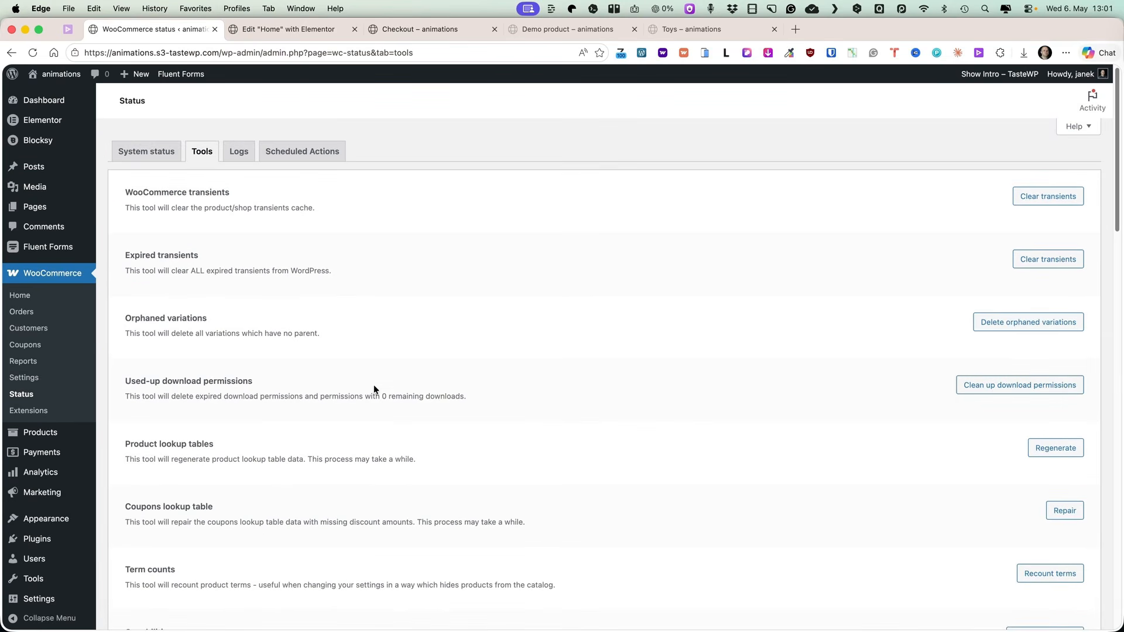